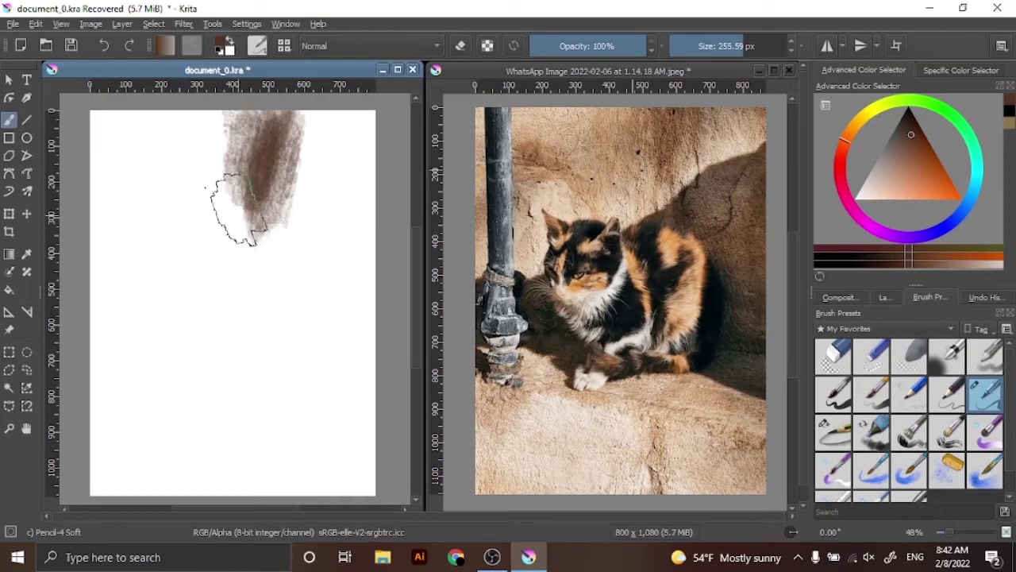
- Paint loose brown strokes across the blank canvas, then wash lighter brown over the upper and middle areas
{"action": "left_click_drag", "start_coordinate": [96, 202], "coordinate": [218, 215]}
{"action": "left_click_drag", "start_coordinate": [278, 238], "coordinate": [286, 326]}
{"action": "left_click_drag", "start_coordinate": [349, 183], "coordinate": [342, 389]}
{"action": "mouse_move", "coordinate": [95, 389]}
{"action": "left_mouse_down"}
{"action": "mouse_move", "coordinate": [105, 439]}
{"action": "mouse_move", "coordinate": [199, 477]}
{"action": "left_mouse_up"}
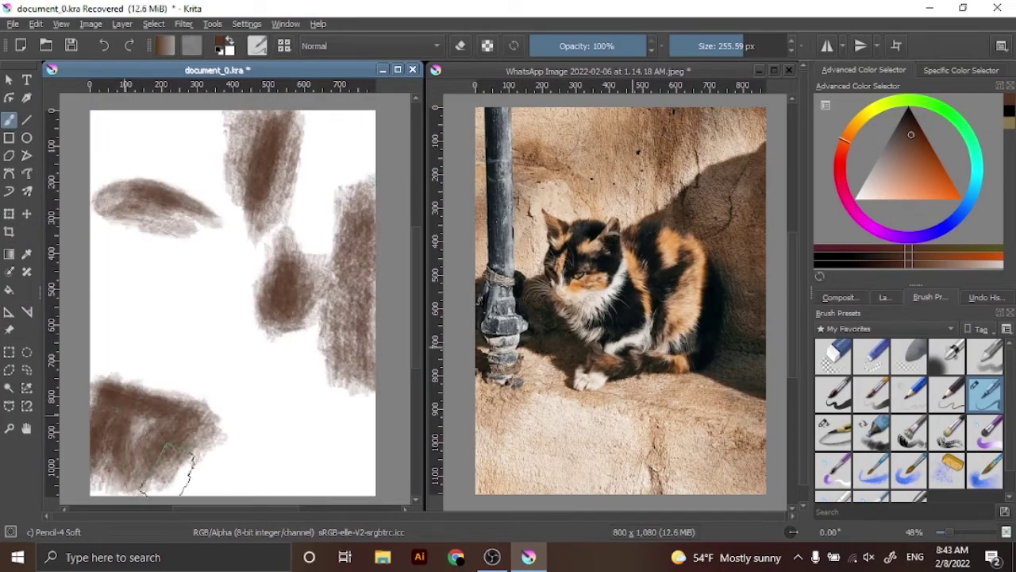
{"action": "left_click_drag", "start_coordinate": [902, 160], "coordinate": [902, 156]}
{"action": "mouse_move", "coordinate": [302, 111]}
{"action": "left_mouse_down"}
{"action": "mouse_move", "coordinate": [319, 159]}
{"action": "mouse_move", "coordinate": [170, 147]}
{"action": "mouse_move", "coordinate": [143, 262]}
{"action": "left_mouse_up"}
{"action": "left_click", "coordinate": [882, 179]}
{"action": "mouse_move", "coordinate": [333, 131]}
{"action": "left_mouse_down"}
{"action": "mouse_move", "coordinate": [260, 226]}
{"action": "mouse_move", "coordinate": [119, 135]}
{"action": "mouse_move", "coordinate": [181, 294]}
{"action": "mouse_move", "coordinate": [95, 300]}
{"action": "mouse_move", "coordinate": [373, 397]}
{"action": "mouse_move", "coordinate": [317, 476]}
{"action": "mouse_move", "coordinate": [373, 453]}
{"action": "mouse_move", "coordinate": [115, 322]}
{"action": "mouse_move", "coordinate": [215, 295]}
{"action": "mouse_move", "coordinate": [104, 318]}
{"action": "mouse_move", "coordinate": [232, 362]}
{"action": "left_mouse_up"}
- Pick an olive-brown colour and paint olive strokes across the wall
{"action": "left_click", "coordinate": [897, 151]}
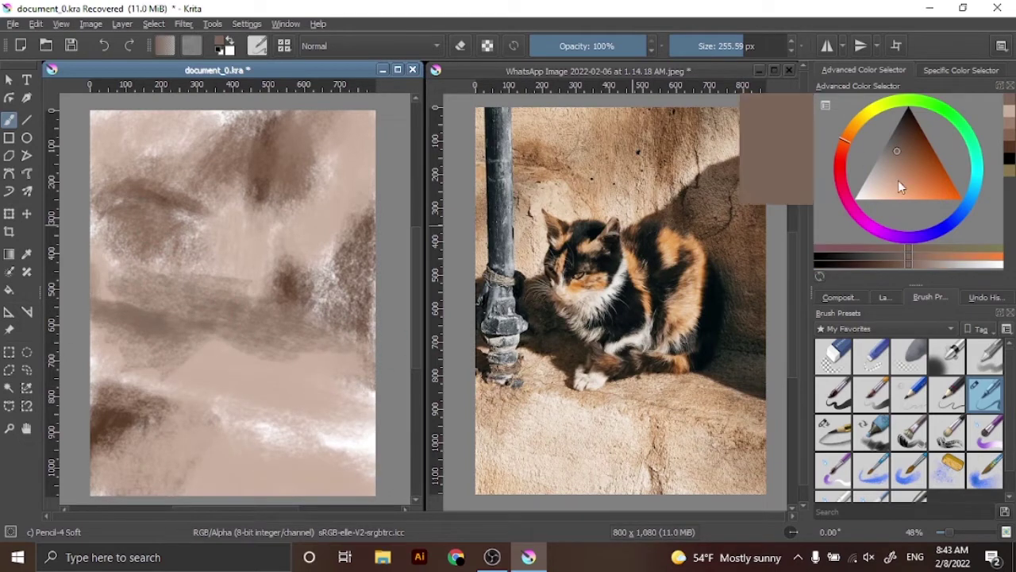
{"action": "left_click_drag", "start_coordinate": [898, 181], "coordinate": [921, 152]}
{"action": "left_click", "coordinate": [852, 128]}
{"action": "left_click_drag", "start_coordinate": [194, 204], "coordinate": [137, 192]}
{"action": "left_click_drag", "start_coordinate": [242, 167], "coordinate": [274, 238]}
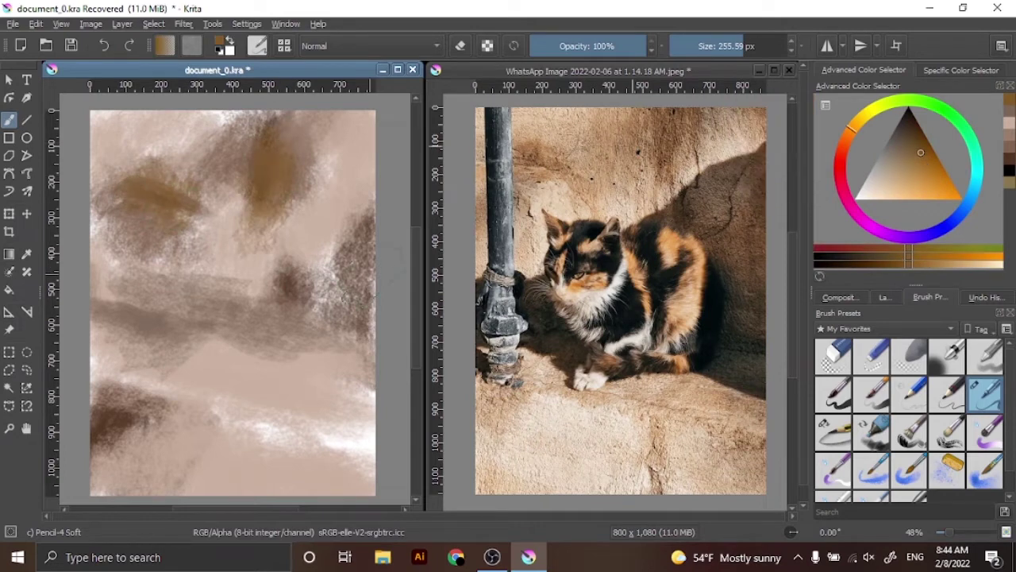
{"action": "left_click_drag", "start_coordinate": [353, 223], "coordinate": [366, 325]}
{"action": "left_click_drag", "start_coordinate": [222, 381], "coordinate": [342, 397]}
{"action": "left_click_drag", "start_coordinate": [131, 390], "coordinate": [103, 476]}
{"action": "left_click_drag", "start_coordinate": [373, 445], "coordinate": [266, 465]}
- Add more brown texture strokes over the wall
{"action": "left_click_drag", "start_coordinate": [238, 350], "coordinate": [99, 366]}
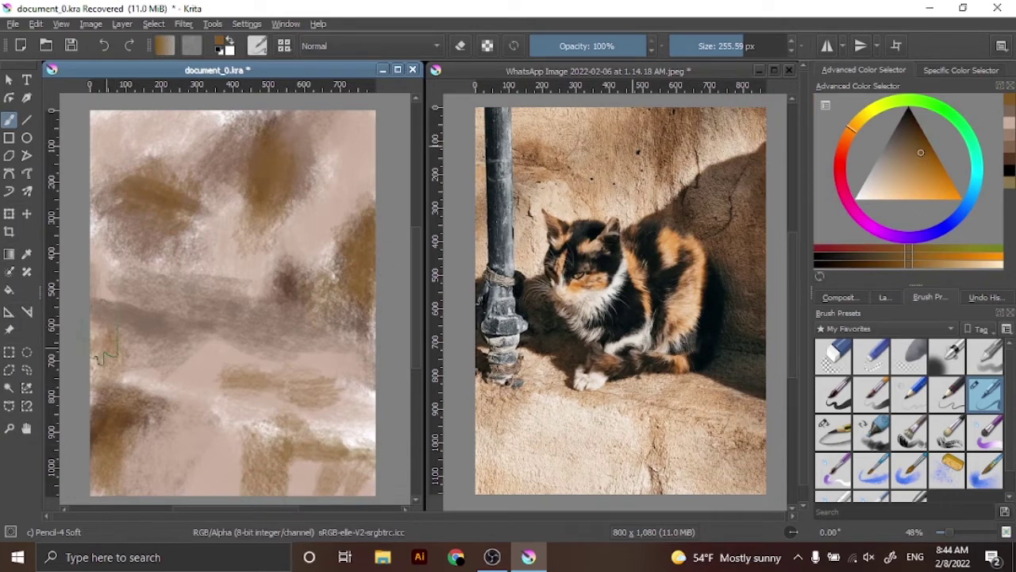
{"action": "left_click_drag", "start_coordinate": [95, 294], "coordinate": [238, 397]}
{"action": "left_click_drag", "start_coordinate": [95, 119], "coordinate": [286, 123]}
{"action": "left_click_drag", "start_coordinate": [111, 270], "coordinate": [215, 258]}
{"action": "left_click_drag", "start_coordinate": [262, 294], "coordinate": [238, 239]}
{"action": "left_click_drag", "start_coordinate": [365, 270], "coordinate": [372, 185]}
- On a new paint layer, paint a dark central blob and lower its opacity to translucent grey
{"action": "left_click", "coordinate": [883, 297]}
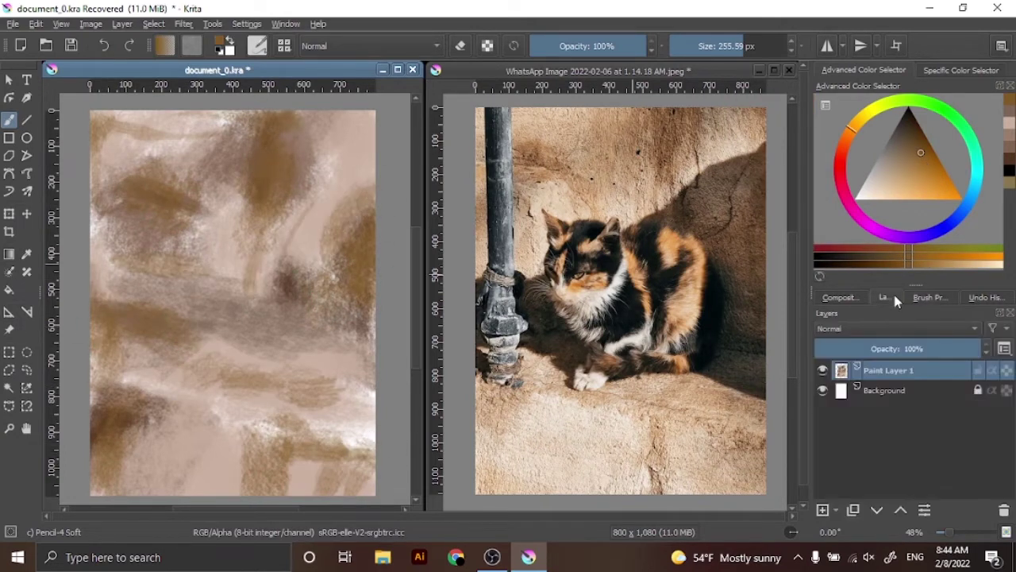
{"action": "left_click", "coordinate": [824, 510]}
{"action": "mouse_move", "coordinate": [329, 274]}
{"action": "left_mouse_down"}
{"action": "mouse_move", "coordinate": [257, 295]}
{"action": "mouse_move", "coordinate": [204, 261]}
{"action": "mouse_move", "coordinate": [231, 310]}
{"action": "left_mouse_up"}
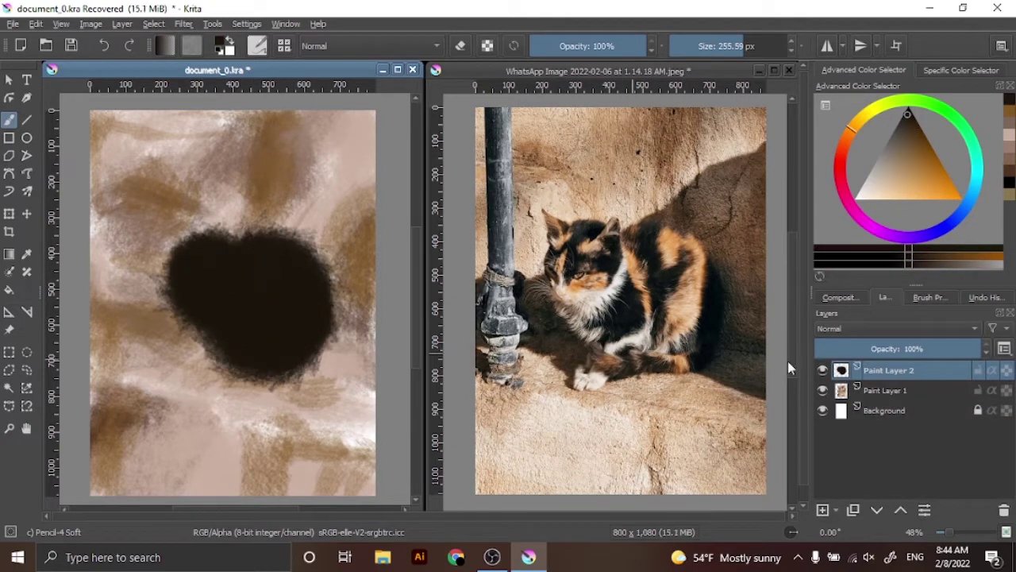
{"action": "left_click_drag", "start_coordinate": [977, 348], "coordinate": [874, 348]}
- With the thin Pencil-2 brush, draw the curving body and round head outlines of the cat
{"action": "left_click", "coordinate": [930, 297]}
{"action": "left_click", "coordinate": [947, 394]}
{"action": "mouse_move", "coordinate": [244, 252]}
{"action": "left_mouse_down"}
{"action": "mouse_move", "coordinate": [298, 240]}
{"action": "mouse_move", "coordinate": [339, 286]}
{"action": "mouse_move", "coordinate": [327, 373]}
{"action": "mouse_move", "coordinate": [258, 391]}
{"action": "mouse_move", "coordinate": [287, 368]}
{"action": "mouse_move", "coordinate": [220, 383]}
{"action": "mouse_move", "coordinate": [195, 374]}
{"action": "mouse_move", "coordinate": [214, 346]}
{"action": "left_mouse_up"}
{"action": "mouse_move", "coordinate": [181, 246]}
{"action": "left_mouse_down"}
{"action": "mouse_move", "coordinate": [247, 249]}
{"action": "mouse_move", "coordinate": [227, 313]}
{"action": "left_mouse_up"}
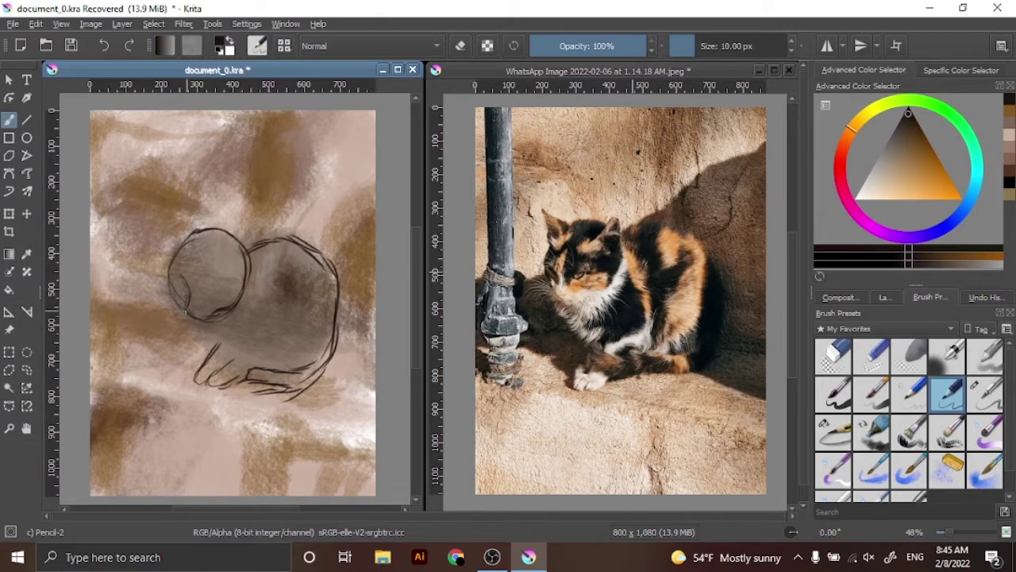
- Sketch the cat's ears, paws, and fur lines under the head and across the body
{"action": "mouse_move", "coordinate": [251, 263]}
{"action": "left_mouse_down"}
{"action": "mouse_move", "coordinate": [239, 226]}
{"action": "mouse_move", "coordinate": [165, 208]}
{"action": "left_mouse_up"}
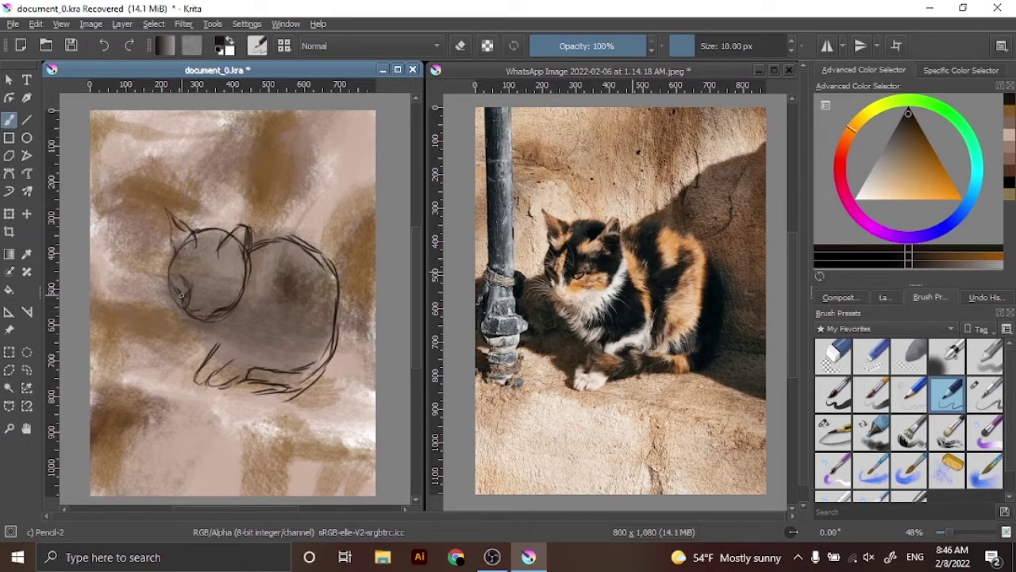
{"action": "left_click_drag", "start_coordinate": [208, 322], "coordinate": [235, 337]}
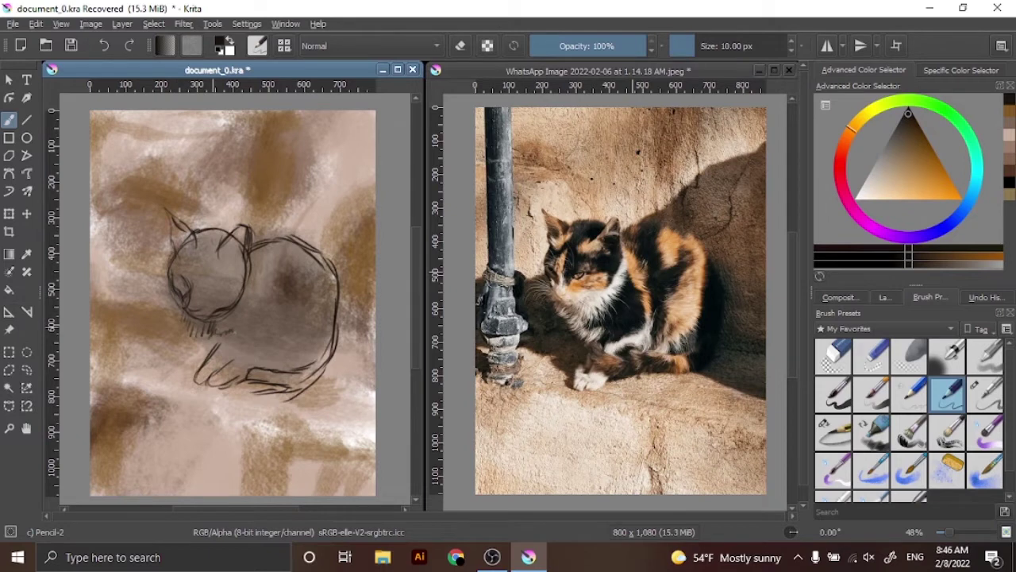
{"action": "mouse_move", "coordinate": [211, 375]}
{"action": "left_mouse_down"}
{"action": "mouse_move", "coordinate": [255, 363]}
{"action": "mouse_move", "coordinate": [271, 372]}
{"action": "left_mouse_up"}
{"action": "left_click_drag", "start_coordinate": [202, 349], "coordinate": [218, 338]}
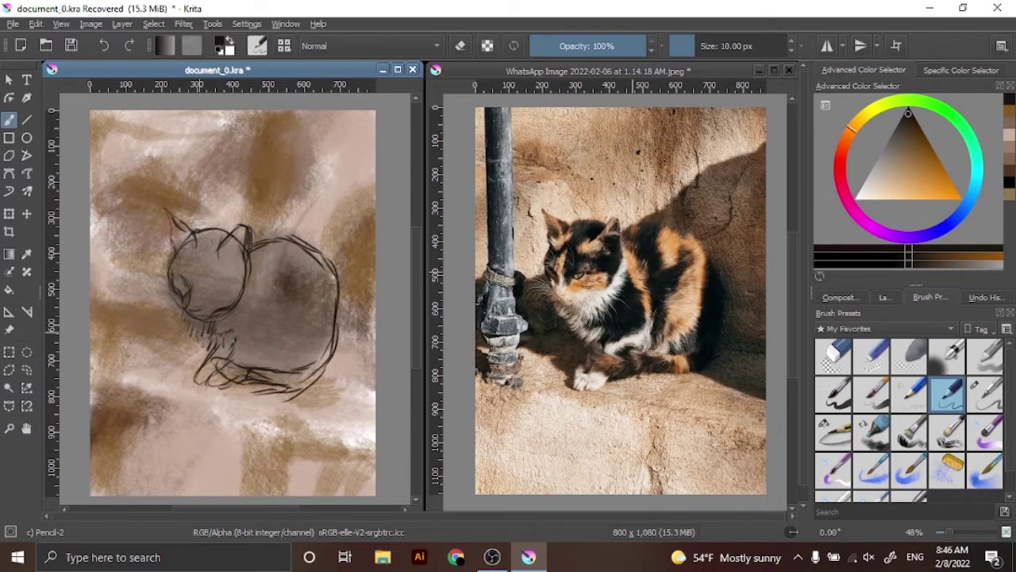
{"action": "left_click_drag", "start_coordinate": [277, 287], "coordinate": [221, 340]}
{"action": "left_click_drag", "start_coordinate": [251, 287], "coordinate": [218, 358]}
{"action": "left_click_drag", "start_coordinate": [265, 281], "coordinate": [292, 341]}
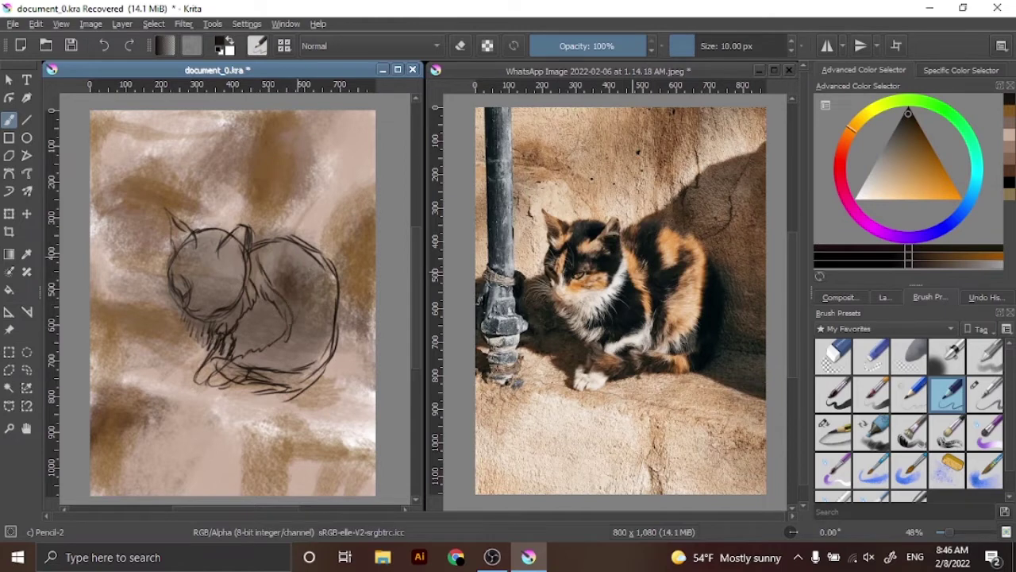
- Lasso the cat's head and transform it slightly left and down
{"action": "left_click", "coordinate": [871, 355]}
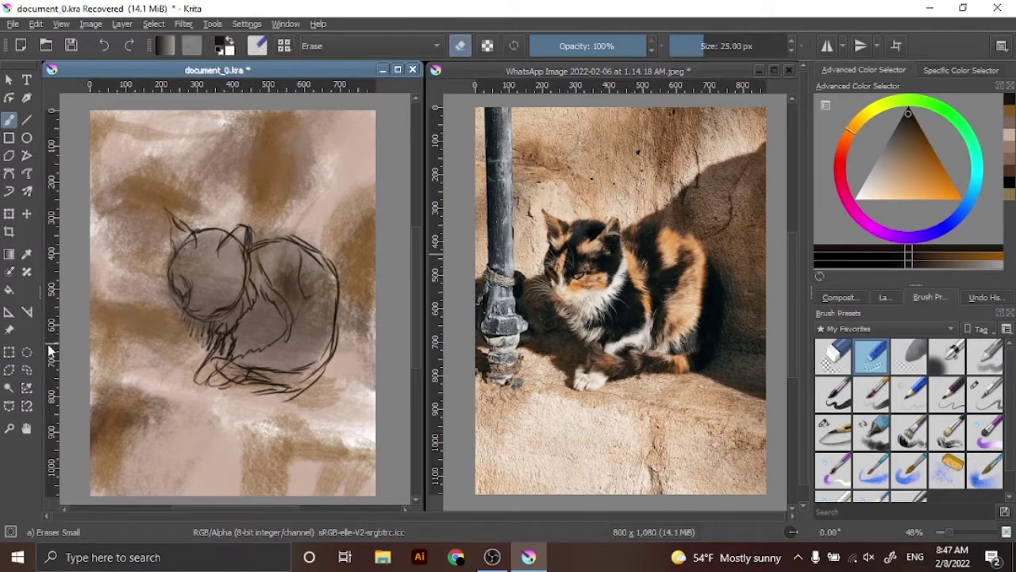
{"action": "left_click_drag", "start_coordinate": [162, 297], "coordinate": [159, 270]}
{"action": "key", "text": "ctrl+t"}
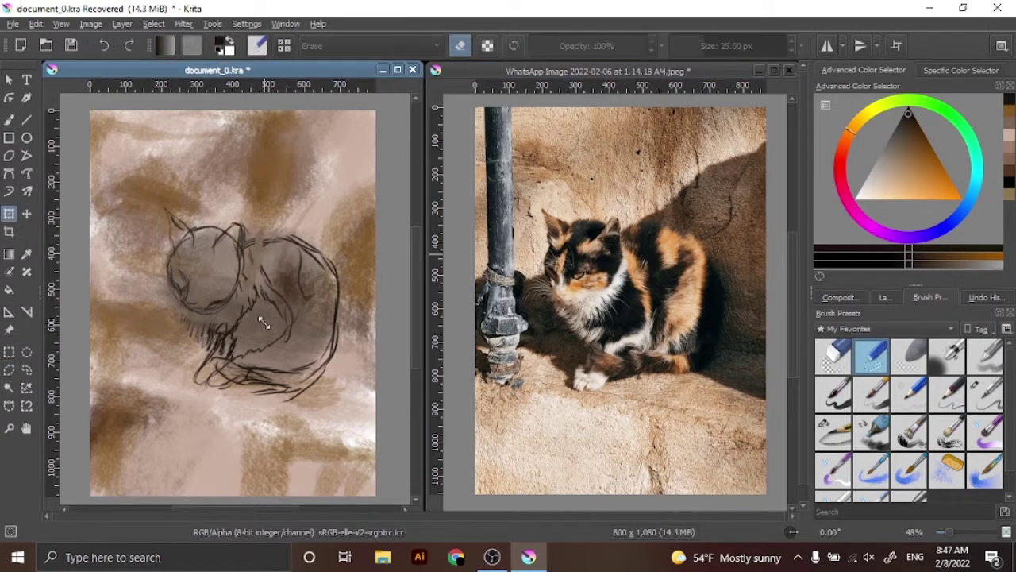
{"action": "left_click_drag", "start_coordinate": [256, 316], "coordinate": [248, 318]}
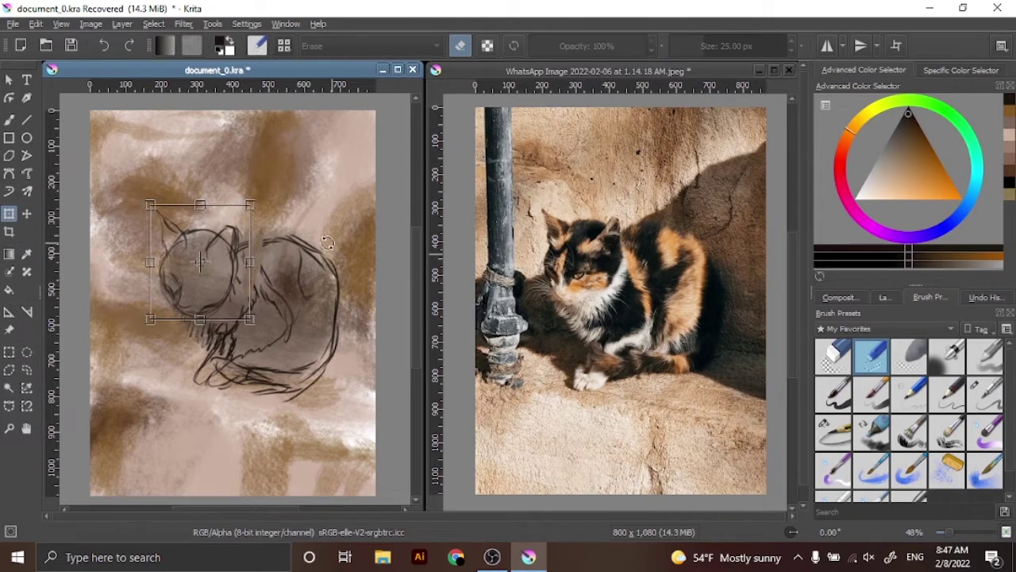
{"action": "left_click", "coordinate": [9, 120]}
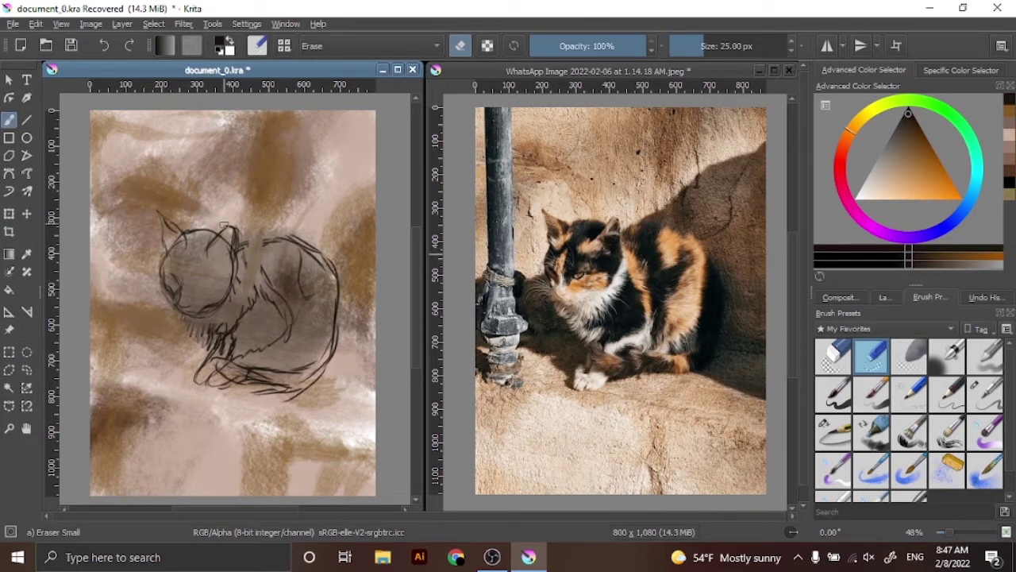
{"action": "left_click", "coordinate": [947, 395]}
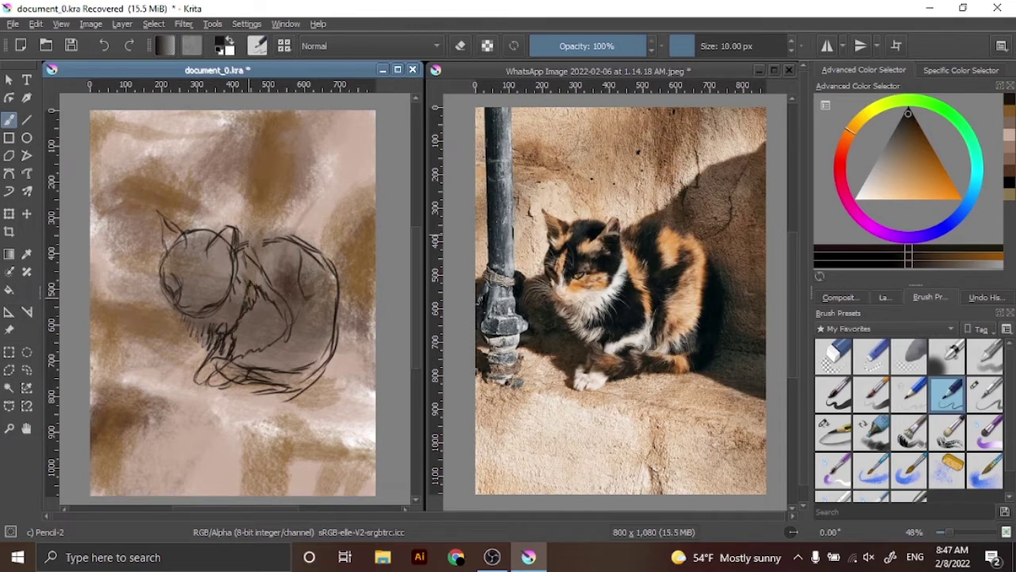
{"action": "left_click", "coordinate": [985, 394]}
- Paint soft black patches and stripes on the cat's back, chest, face and lower body
{"action": "mouse_move", "coordinate": [274, 250]}
{"action": "left_mouse_down"}
{"action": "mouse_move", "coordinate": [266, 274]}
{"action": "mouse_move", "coordinate": [285, 280]}
{"action": "mouse_move", "coordinate": [292, 297]}
{"action": "mouse_move", "coordinate": [309, 270]}
{"action": "mouse_move", "coordinate": [290, 330]}
{"action": "mouse_move", "coordinate": [282, 274]}
{"action": "mouse_move", "coordinate": [312, 278]}
{"action": "mouse_move", "coordinate": [286, 369]}
{"action": "left_mouse_up"}
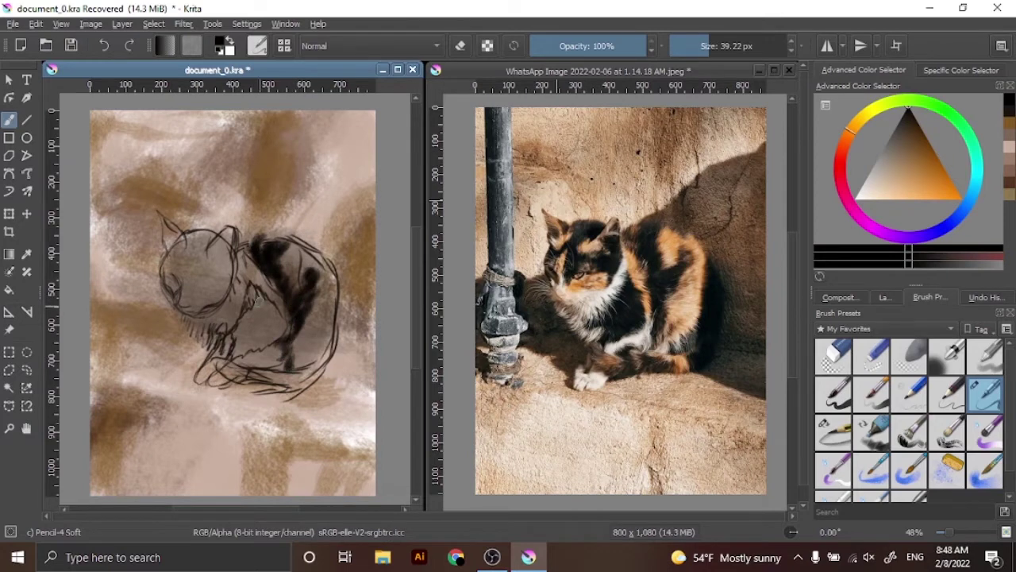
{"action": "mouse_move", "coordinate": [258, 290]}
{"action": "left_mouse_down"}
{"action": "mouse_move", "coordinate": [274, 330]}
{"action": "mouse_move", "coordinate": [225, 335]}
{"action": "mouse_move", "coordinate": [282, 350]}
{"action": "left_mouse_up"}
{"action": "mouse_move", "coordinate": [226, 274]}
{"action": "left_mouse_down"}
{"action": "mouse_move", "coordinate": [219, 294]}
{"action": "mouse_move", "coordinate": [195, 282]}
{"action": "mouse_move", "coordinate": [184, 290]}
{"action": "left_mouse_up"}
{"action": "mouse_move", "coordinate": [194, 266]}
{"action": "left_mouse_down"}
{"action": "mouse_move", "coordinate": [187, 282]}
{"action": "mouse_move", "coordinate": [162, 274]}
{"action": "left_mouse_up"}
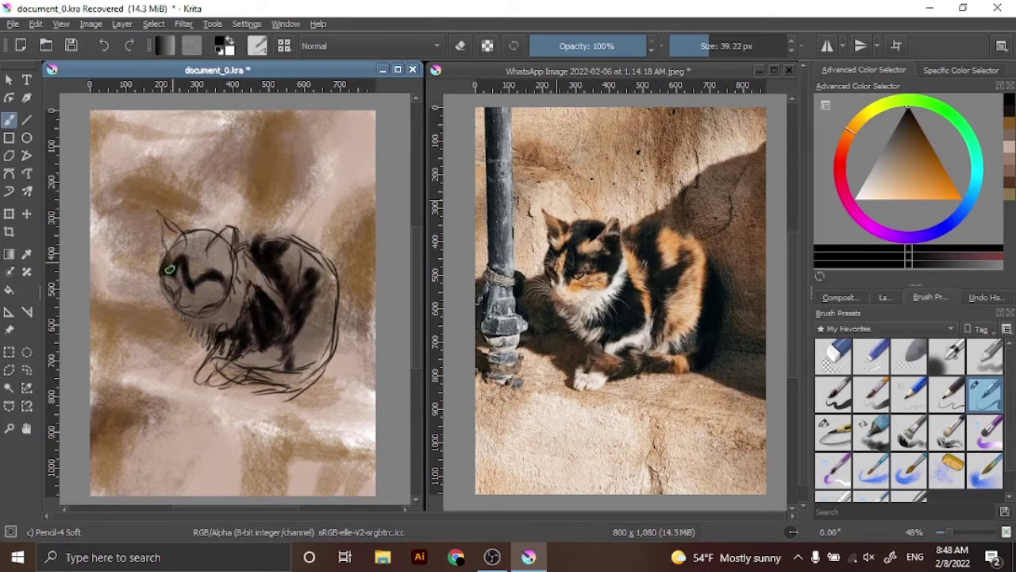
{"action": "mouse_move", "coordinate": [190, 232]}
{"action": "left_mouse_down"}
{"action": "mouse_move", "coordinate": [213, 253]}
{"action": "mouse_move", "coordinate": [208, 278]}
{"action": "mouse_move", "coordinate": [238, 289]}
{"action": "mouse_move", "coordinate": [198, 280]}
{"action": "left_mouse_up"}
{"action": "left_click_drag", "start_coordinate": [318, 338], "coordinate": [274, 371]}
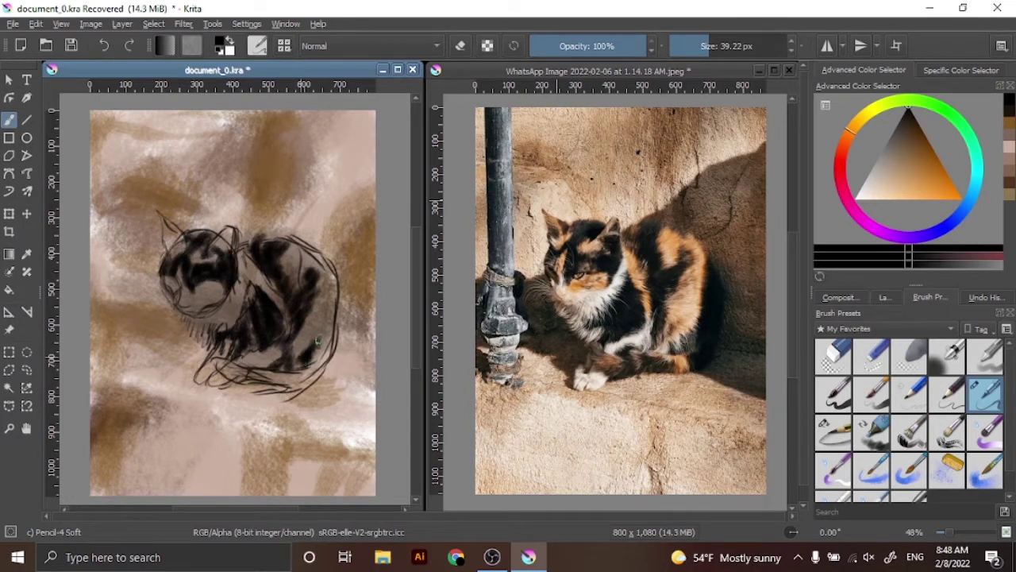
{"action": "left_click_drag", "start_coordinate": [328, 284], "coordinate": [341, 358]}
{"action": "mouse_move", "coordinate": [346, 321]}
{"action": "left_mouse_down"}
{"action": "mouse_move", "coordinate": [296, 389]}
{"action": "mouse_move", "coordinate": [218, 389]}
{"action": "left_mouse_up"}
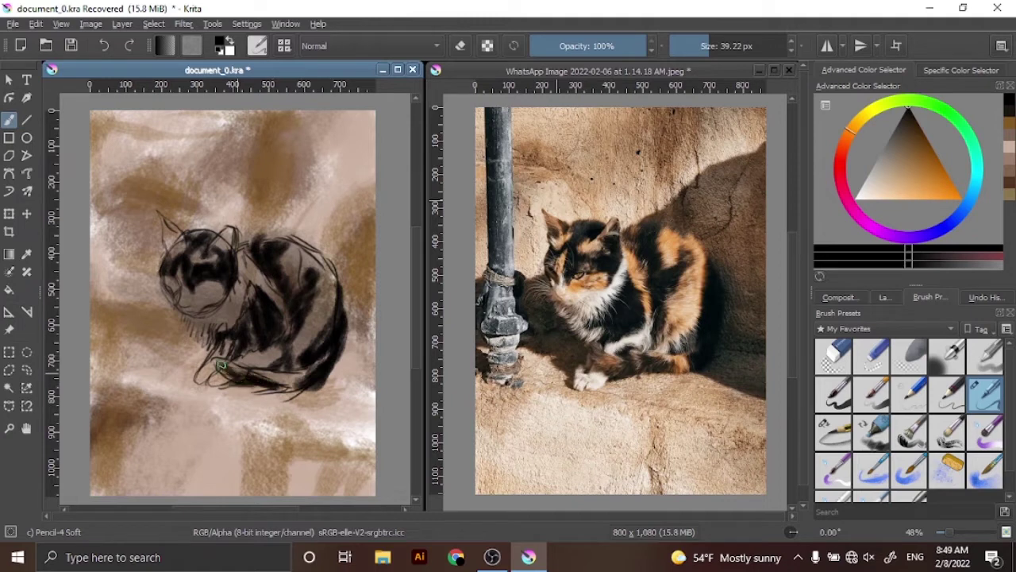
{"action": "left_click_drag", "start_coordinate": [286, 357], "coordinate": [216, 377]}
- Add orange-brown patches on the back, tail, cheek and ear, then cream over the muzzle
{"action": "left_click_drag", "start_coordinate": [918, 171], "coordinate": [925, 161]}
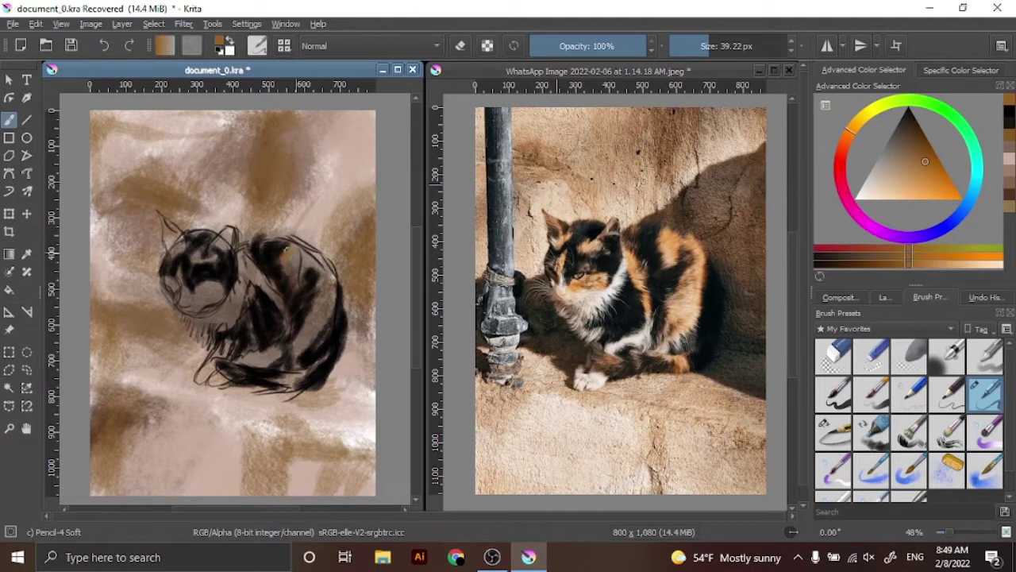
{"action": "mouse_move", "coordinate": [293, 244]}
{"action": "left_mouse_down"}
{"action": "mouse_move", "coordinate": [295, 282]}
{"action": "mouse_move", "coordinate": [330, 295]}
{"action": "mouse_move", "coordinate": [298, 340]}
{"action": "left_mouse_up"}
{"action": "left_click_drag", "start_coordinate": [332, 275], "coordinate": [337, 313]}
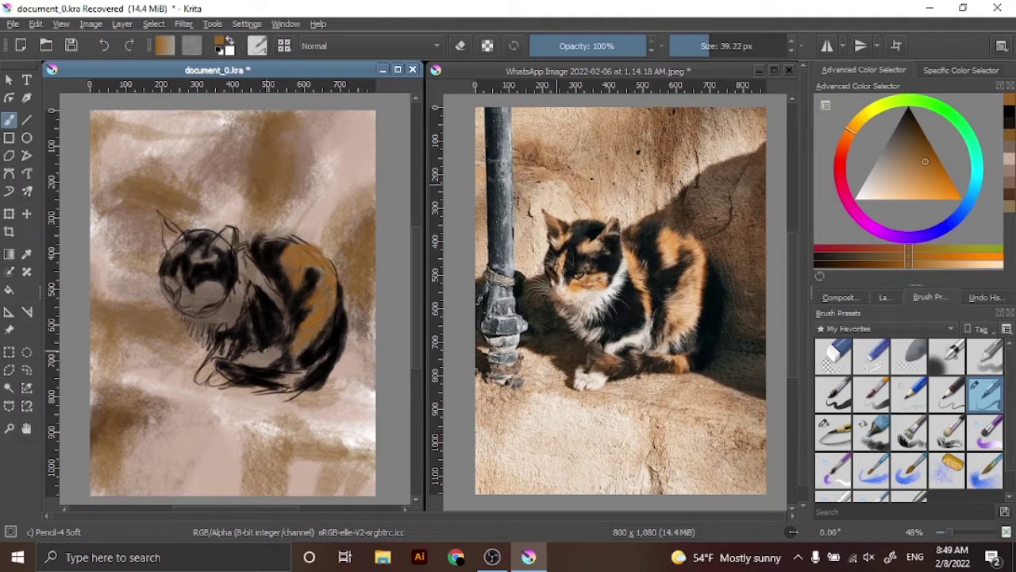
{"action": "mouse_move", "coordinate": [298, 387]}
{"action": "left_mouse_down"}
{"action": "mouse_move", "coordinate": [278, 372]}
{"action": "mouse_move", "coordinate": [224, 371]}
{"action": "left_mouse_up"}
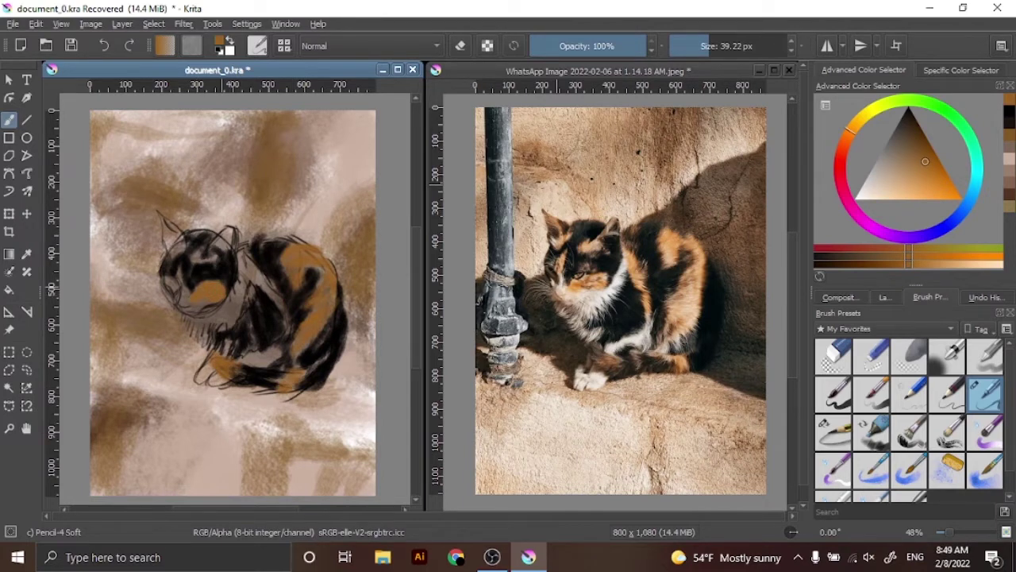
{"action": "mouse_move", "coordinate": [184, 266]}
{"action": "left_mouse_down"}
{"action": "mouse_move", "coordinate": [173, 283]}
{"action": "mouse_move", "coordinate": [211, 254]}
{"action": "mouse_move", "coordinate": [169, 257]}
{"action": "left_mouse_up"}
{"action": "left_click_drag", "start_coordinate": [239, 254], "coordinate": [289, 329]}
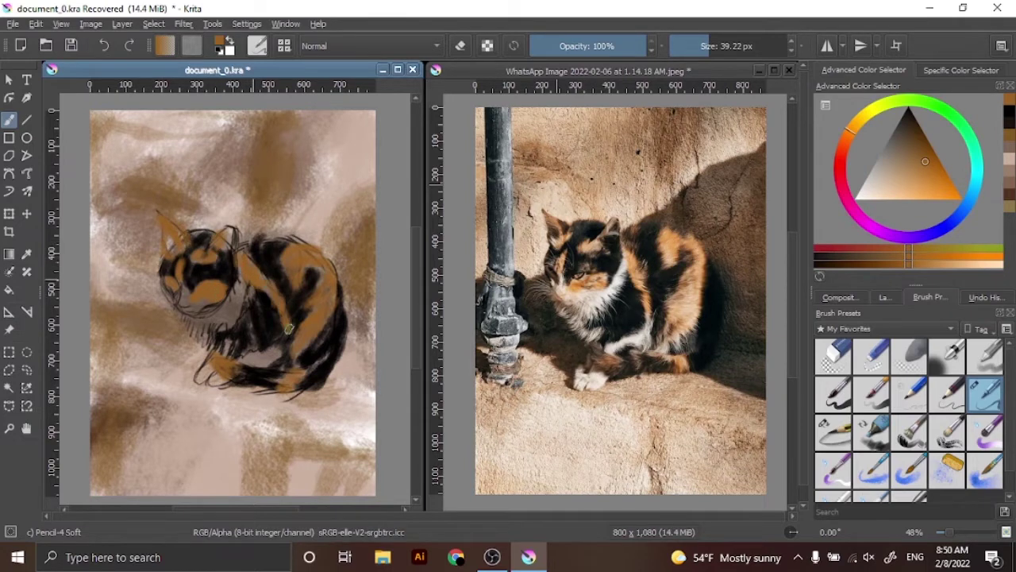
{"action": "left_click", "coordinate": [866, 193]}
{"action": "mouse_move", "coordinate": [187, 289]}
{"action": "left_mouse_down"}
{"action": "mouse_move", "coordinate": [181, 313]}
{"action": "mouse_move", "coordinate": [168, 292]}
{"action": "mouse_move", "coordinate": [215, 343]}
{"action": "mouse_move", "coordinate": [241, 288]}
{"action": "mouse_move", "coordinate": [251, 291]}
{"action": "left_mouse_up"}
- Paint white and cream fur on the neck, chest, belly, face and front paws
{"action": "left_click_drag", "start_coordinate": [235, 363], "coordinate": [265, 359]}
{"action": "left_click_drag", "start_coordinate": [262, 364], "coordinate": [292, 348]}
{"action": "mouse_move", "coordinate": [286, 327]}
{"action": "left_mouse_down"}
{"action": "mouse_move", "coordinate": [298, 366]}
{"action": "mouse_move", "coordinate": [321, 325]}
{"action": "mouse_move", "coordinate": [268, 245]}
{"action": "left_mouse_up"}
{"action": "left_click_drag", "start_coordinate": [218, 294], "coordinate": [205, 283]}
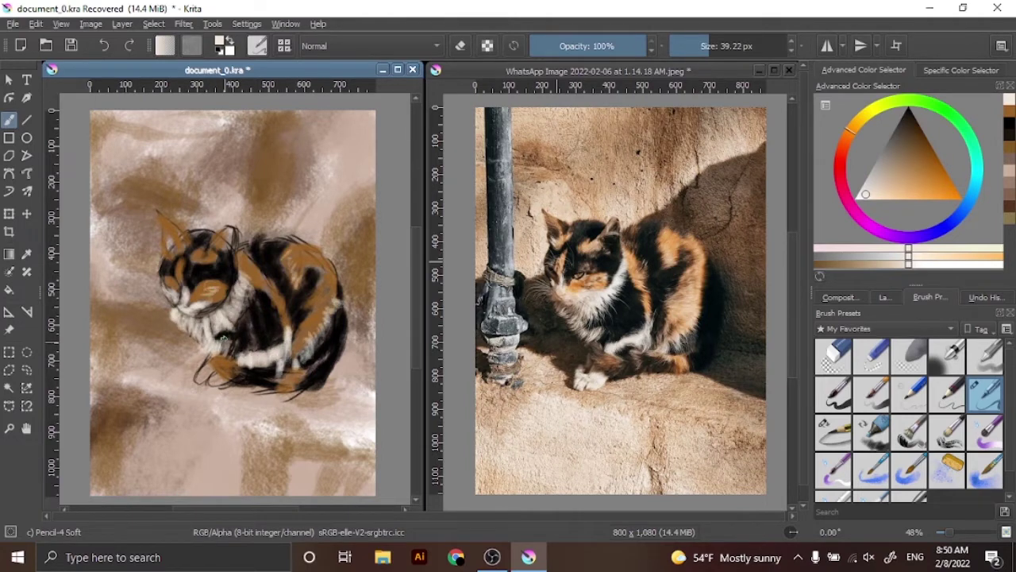
{"action": "mouse_move", "coordinate": [210, 371]}
{"action": "left_mouse_down"}
{"action": "mouse_move", "coordinate": [226, 391]}
{"action": "mouse_move", "coordinate": [216, 386]}
{"action": "left_mouse_up"}
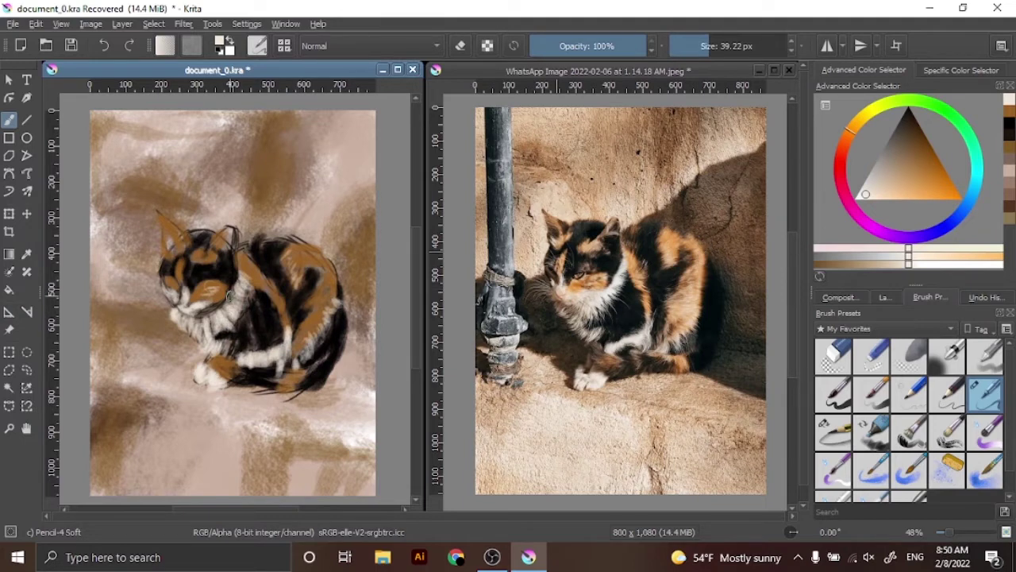
- Darken the top of the head, then paint dark chest fur with a ~11 px brush
{"action": "left_click", "coordinate": [898, 132]}
{"action": "mouse_move", "coordinate": [199, 237]}
{"action": "left_mouse_down"}
{"action": "mouse_move", "coordinate": [193, 230]}
{"action": "mouse_move", "coordinate": [214, 235]}
{"action": "left_mouse_up"}
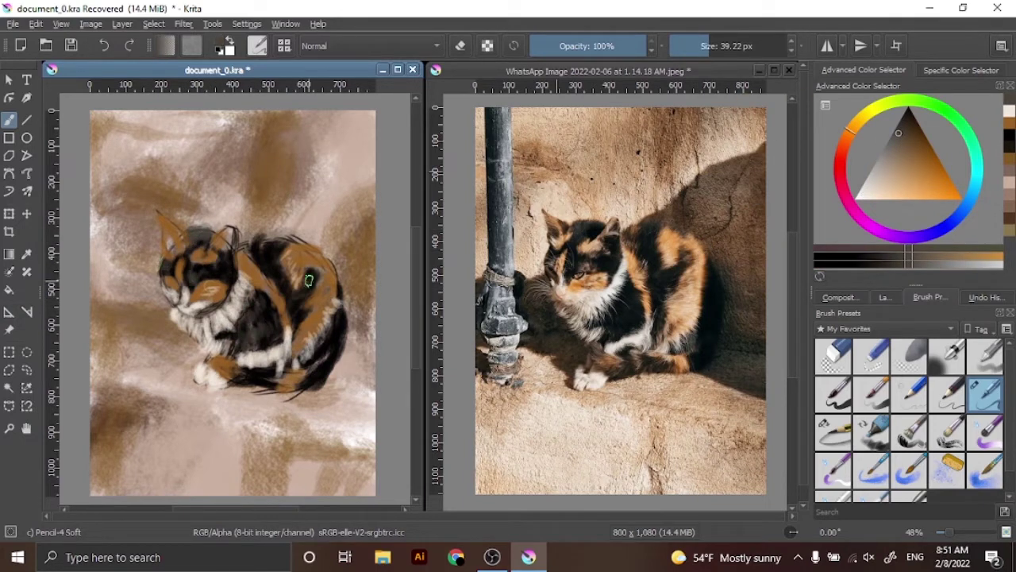
{"action": "left_click", "coordinate": [270, 250], "text": "ctrl"}
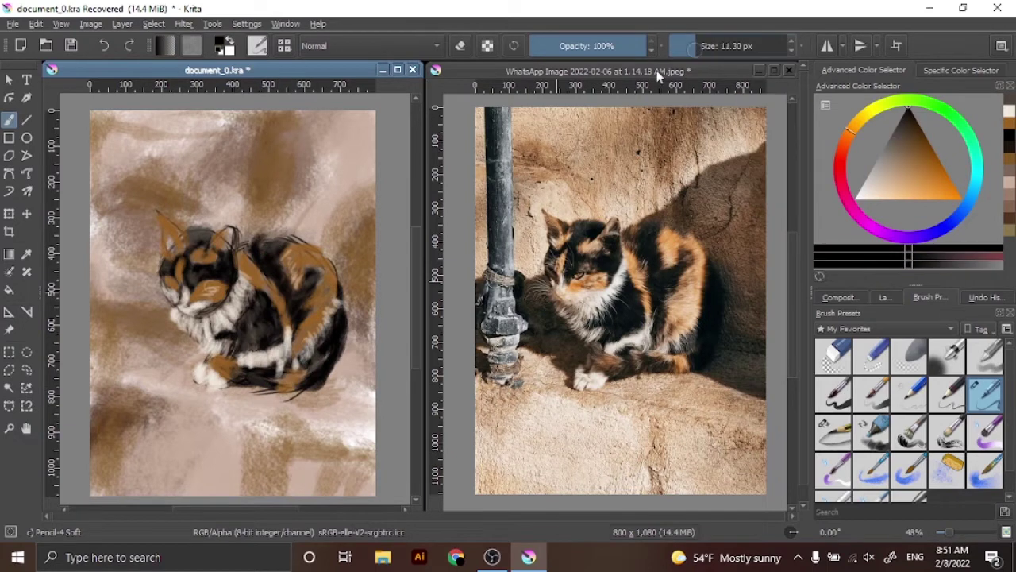
{"action": "key", "text": "["}
{"action": "key", "text": "["}
{"action": "key", "text": "["}
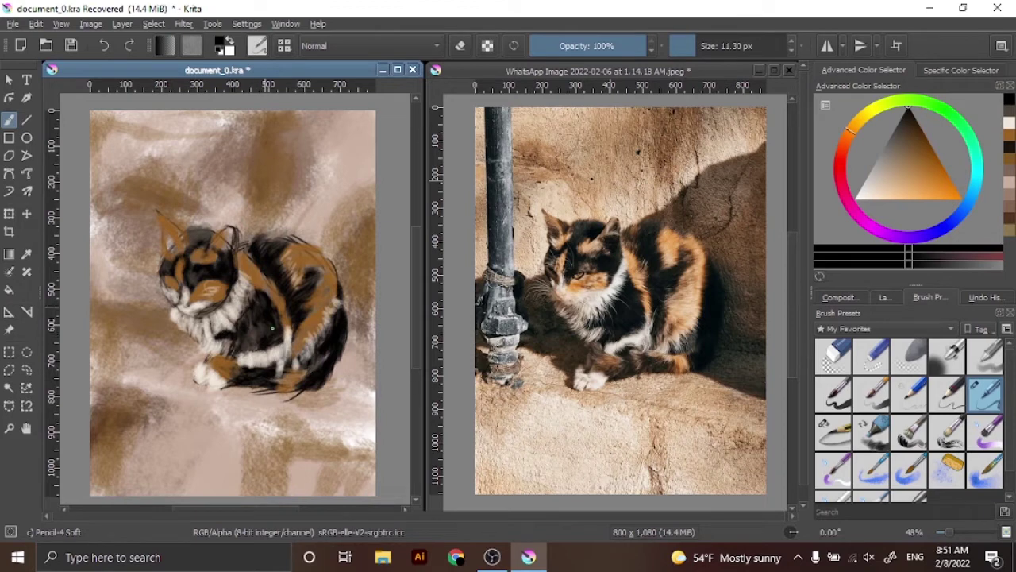
{"action": "left_click_drag", "start_coordinate": [270, 327], "coordinate": [243, 357]}
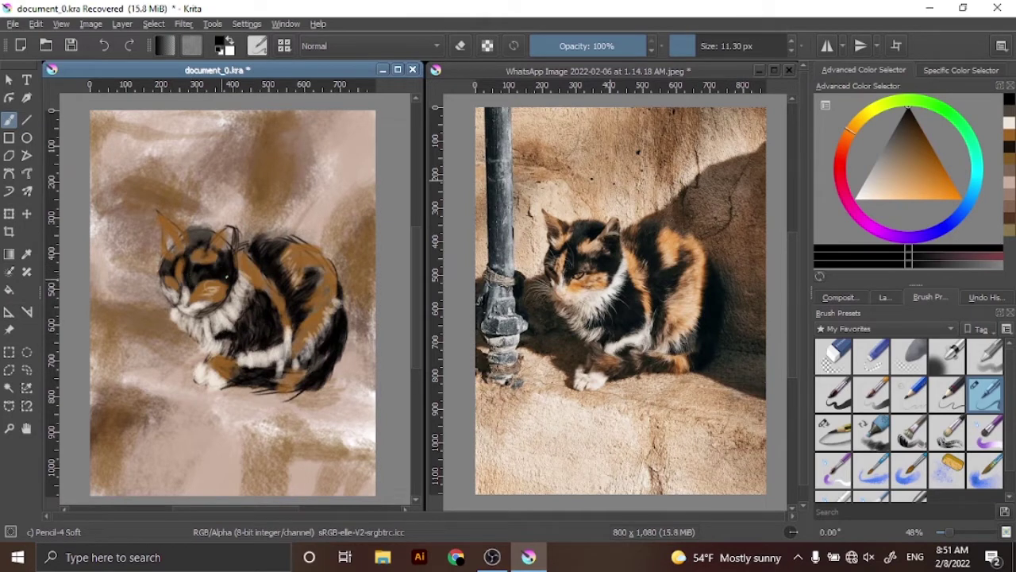
- Pick light beige tones, then an orange for the next fur pass
{"action": "left_click", "coordinate": [208, 309], "text": "ctrl"}
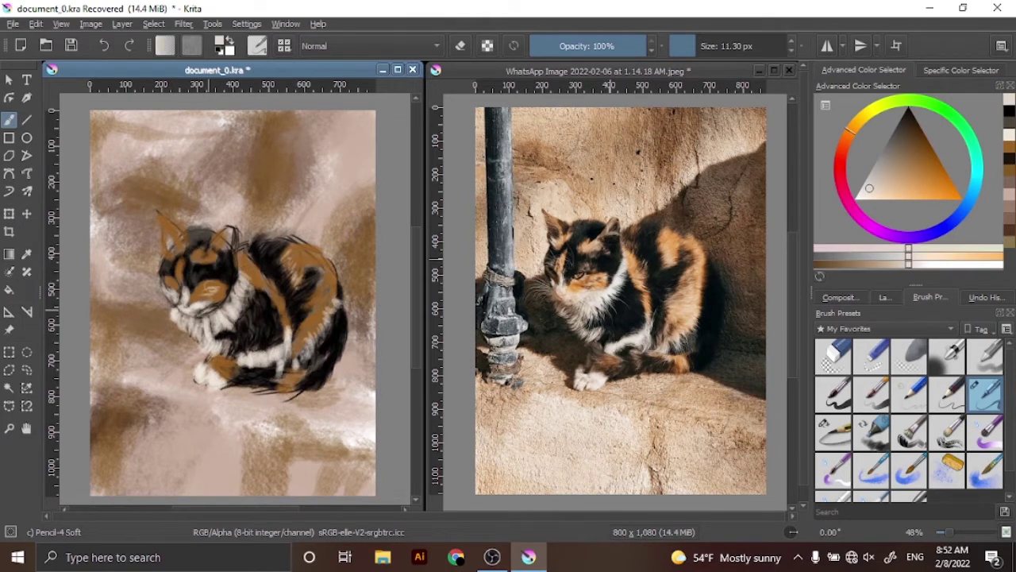
{"action": "left_click", "coordinate": [684, 190], "text": "ctrl"}
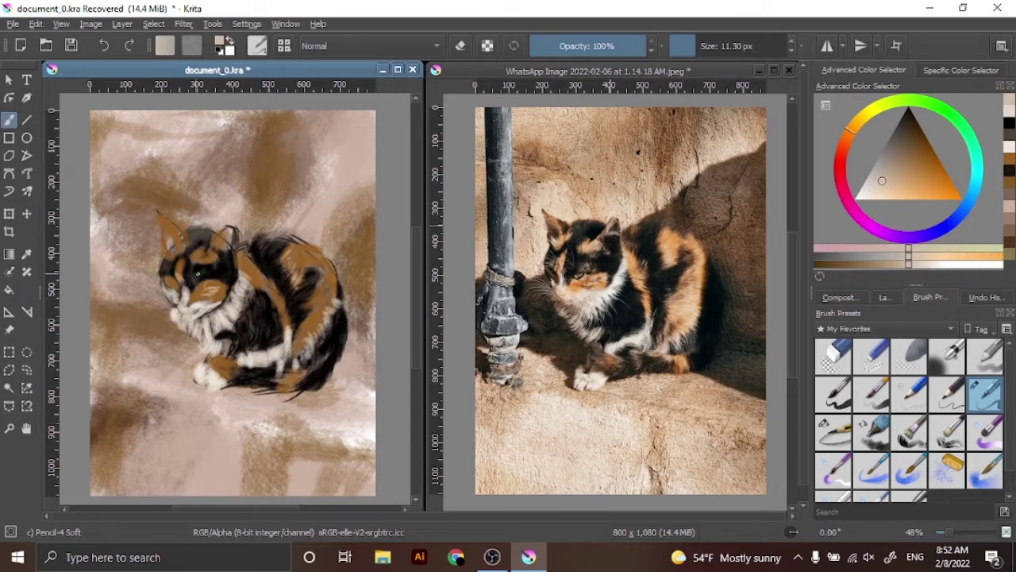
{"action": "left_click", "coordinate": [898, 156]}
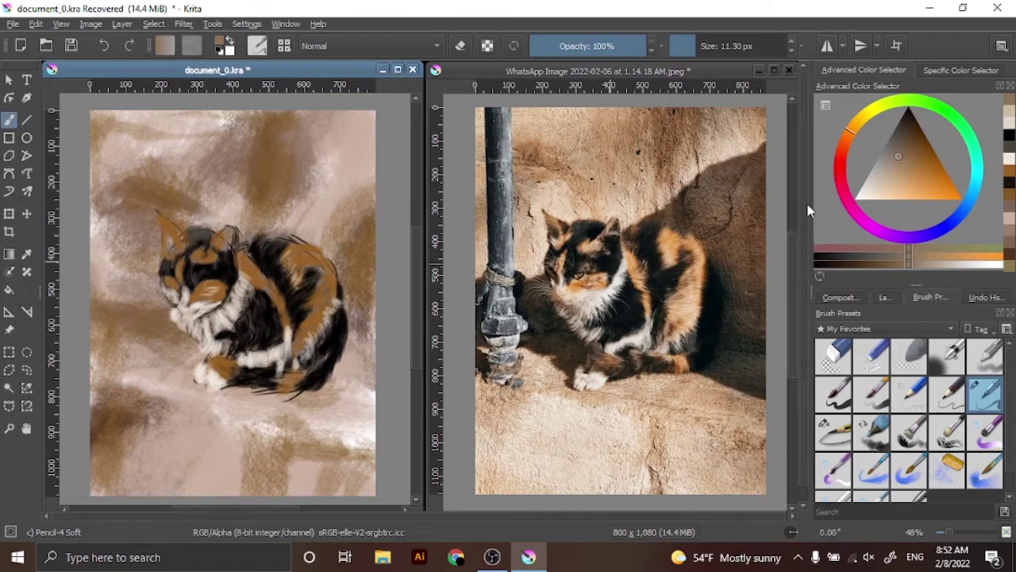
{"action": "left_click", "coordinate": [200, 230], "text": "ctrl"}
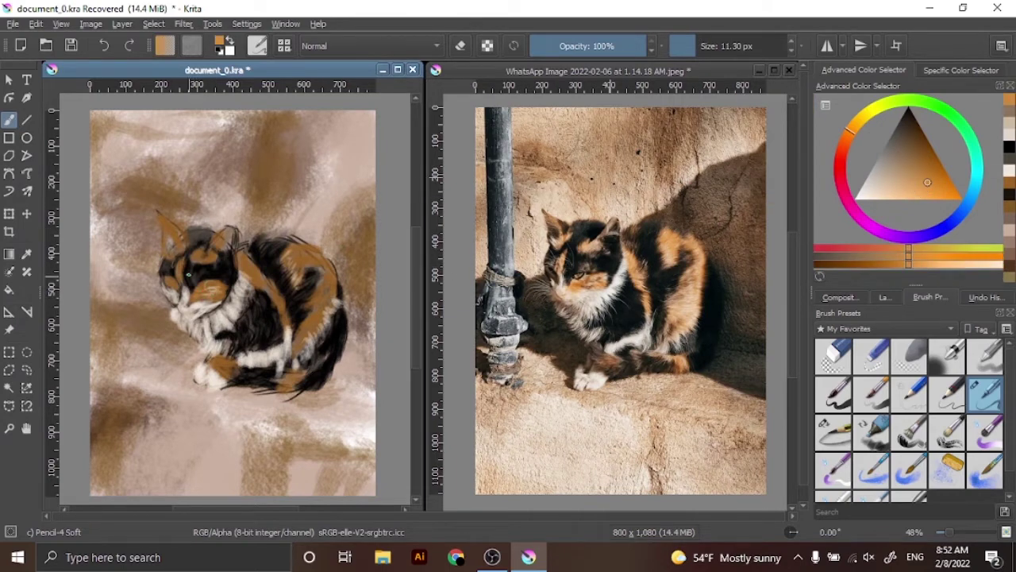
- Paint orange fur over the side and back, plus faint light strokes on the side
{"action": "left_click_drag", "start_coordinate": [257, 288], "coordinate": [289, 316]}
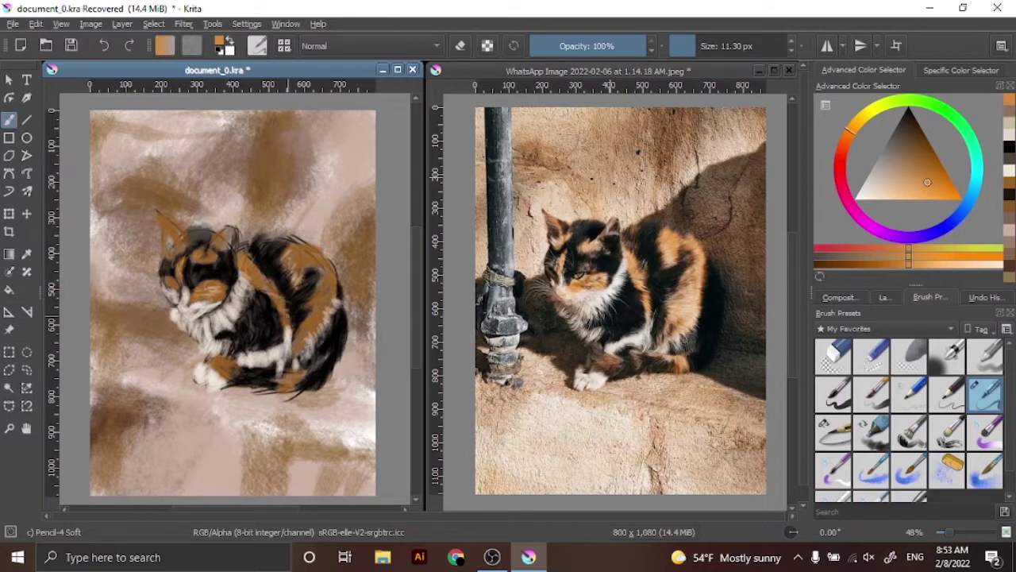
{"action": "left_click_drag", "start_coordinate": [278, 237], "coordinate": [291, 259]}
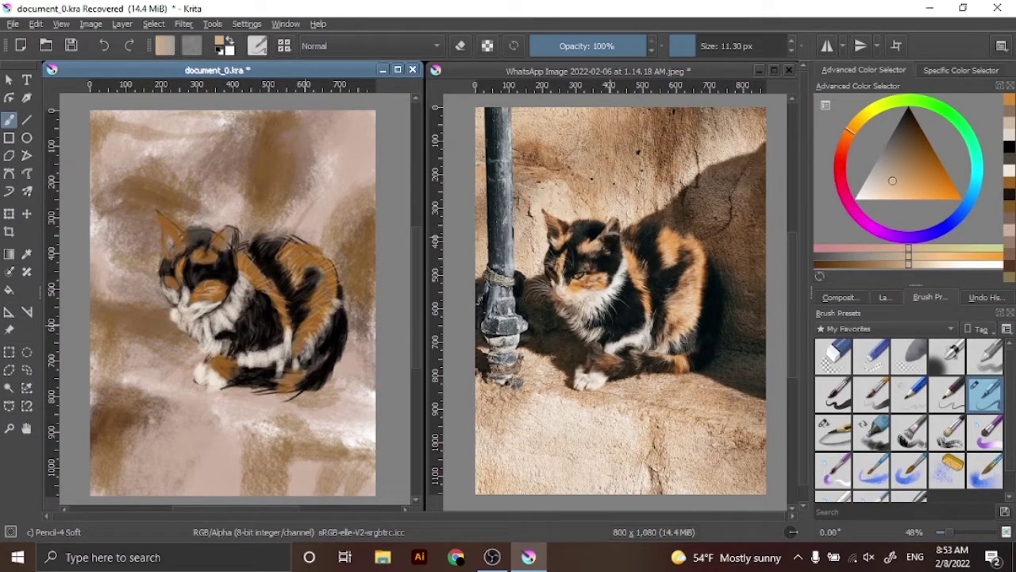
{"action": "left_click", "coordinate": [309, 311], "text": "ctrl"}
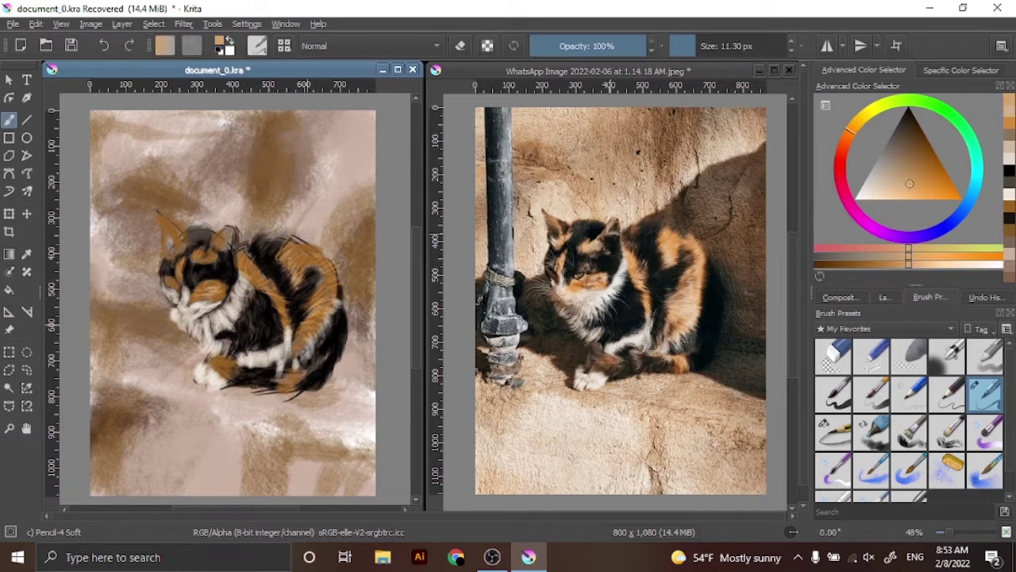
{"action": "mouse_move", "coordinate": [301, 321]}
{"action": "left_mouse_down"}
{"action": "mouse_move", "coordinate": [304, 354]}
{"action": "mouse_move", "coordinate": [321, 308]}
{"action": "left_mouse_up"}
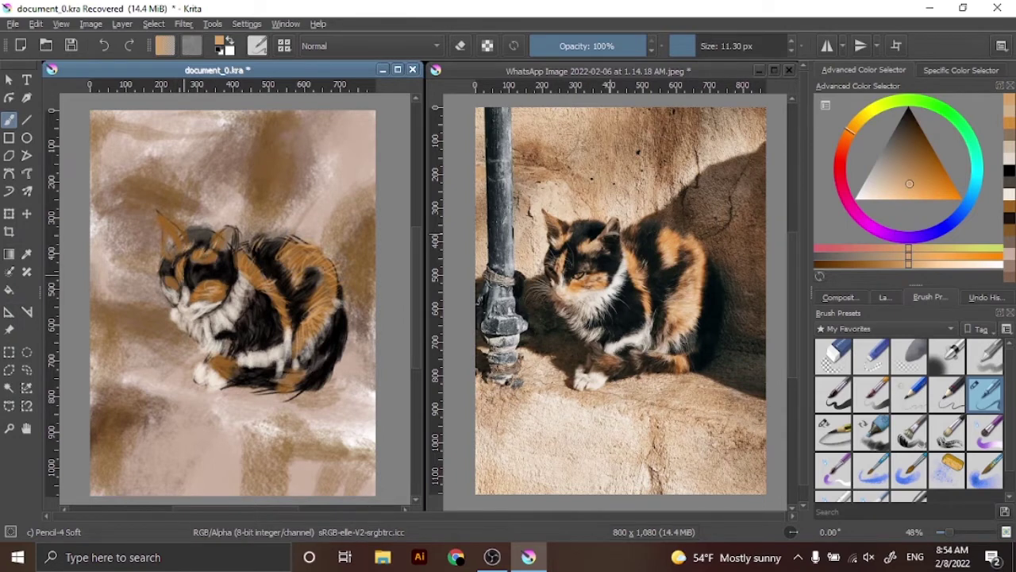
- Add a short dark stroke on the back, then cycle through tan, grey-brown, dark orange and black
{"action": "left_click", "coordinate": [758, 158], "text": "ctrl"}
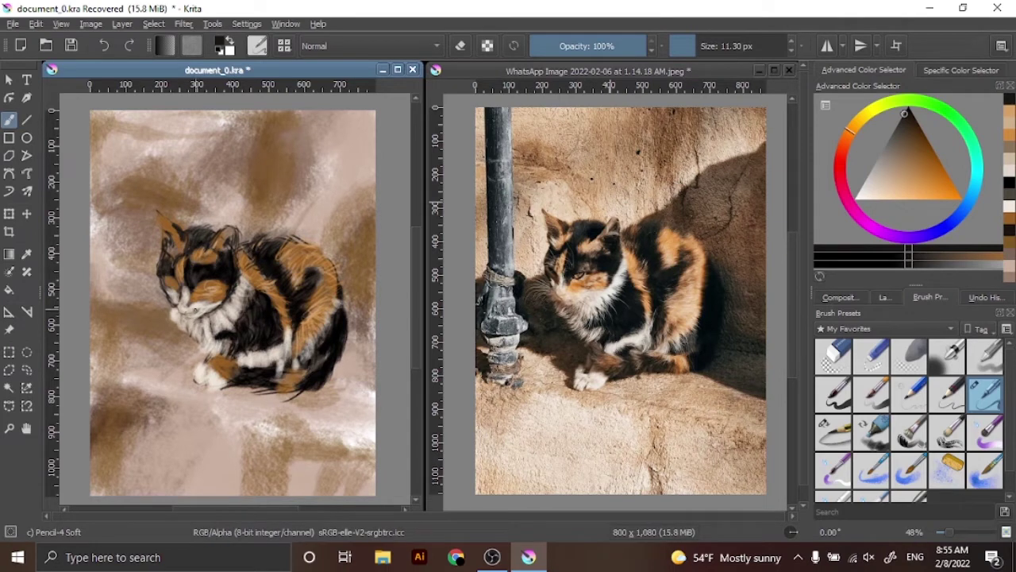
{"action": "left_click", "coordinate": [691, 194], "text": "ctrl"}
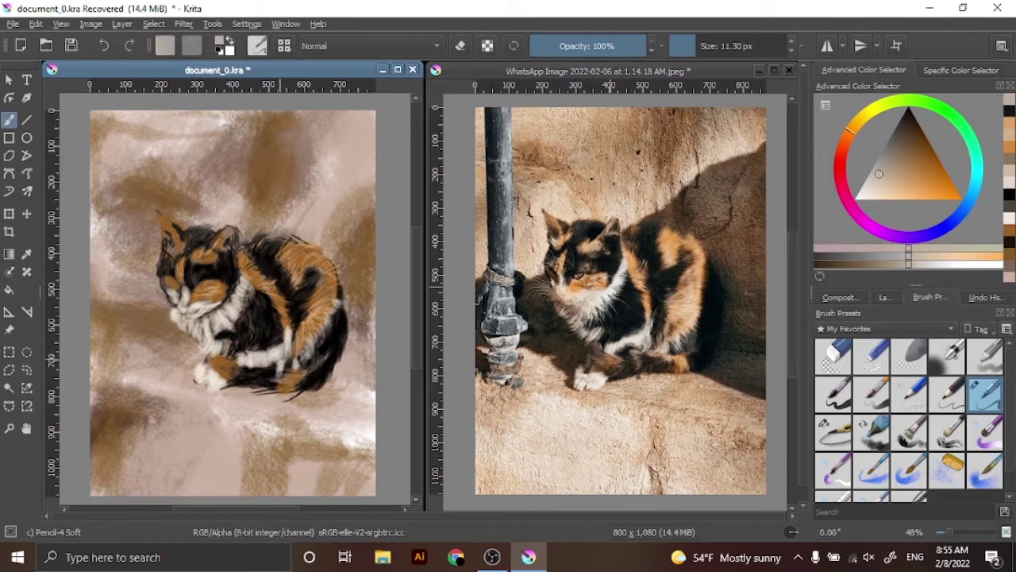
{"action": "key", "text": "d"}
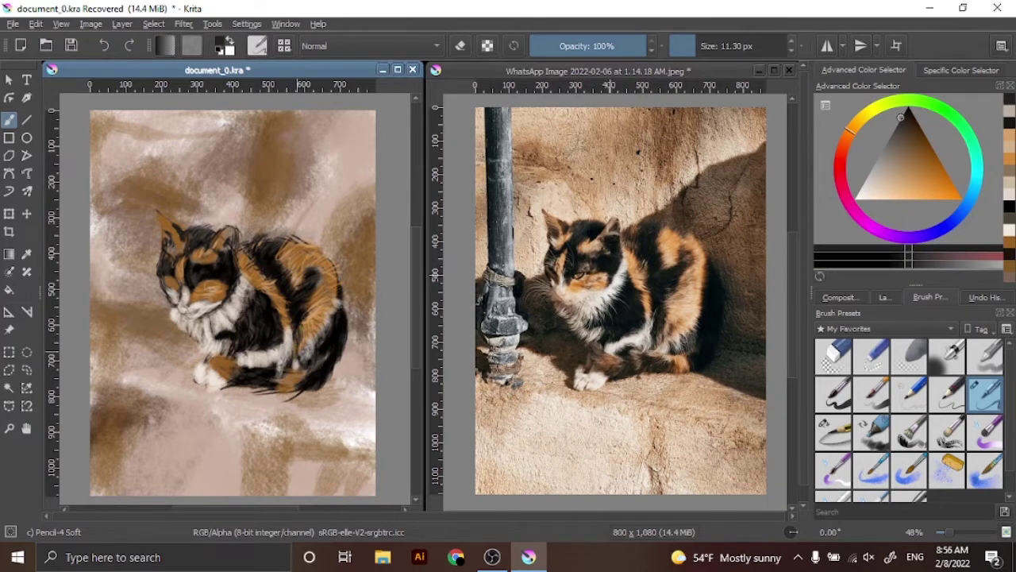
{"action": "left_click", "coordinate": [294, 327], "text": "ctrl"}
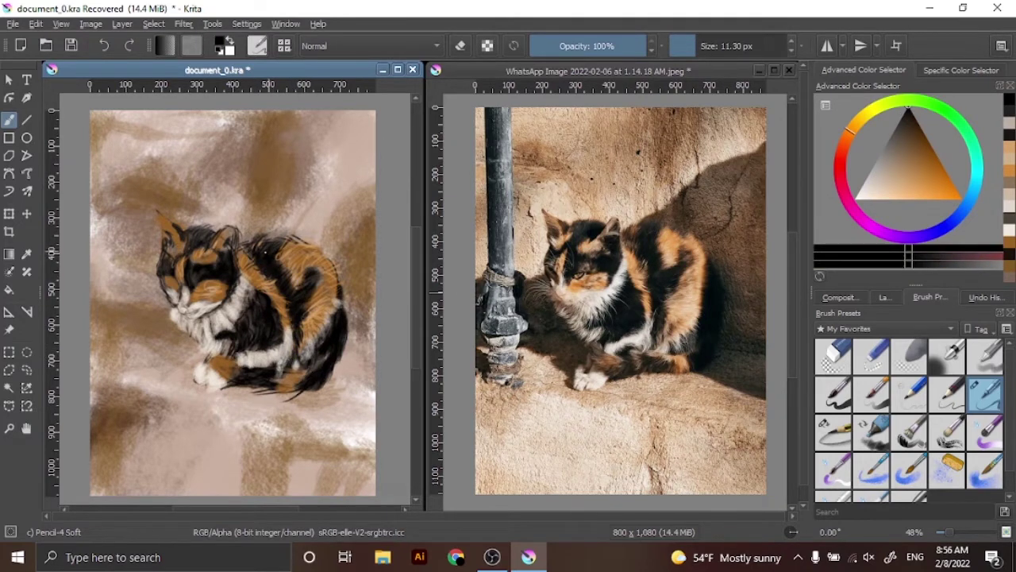
{"action": "left_click_drag", "start_coordinate": [265, 251], "coordinate": [292, 236]}
{"action": "left_click", "coordinate": [729, 119], "text": "ctrl"}
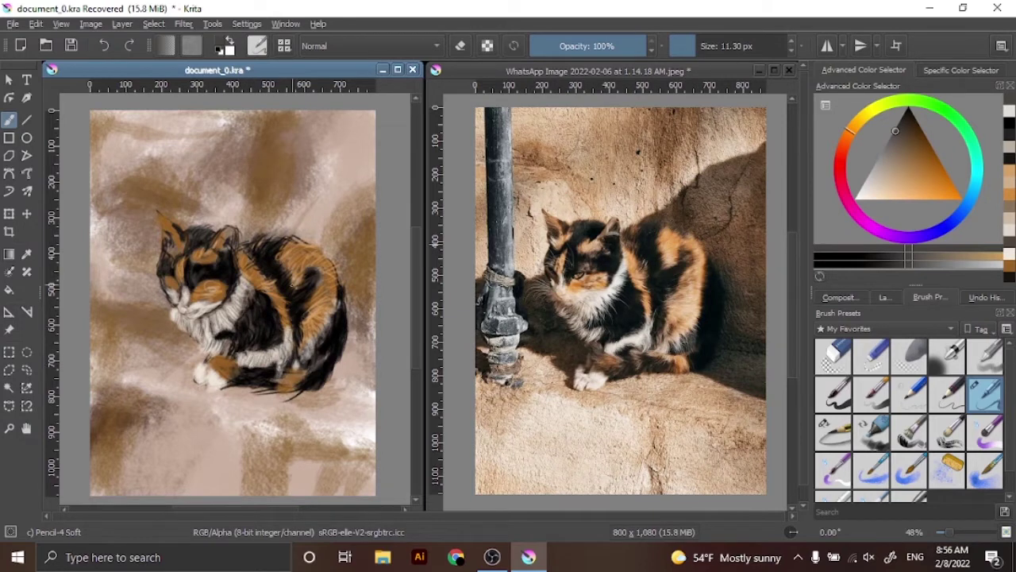
{"action": "left_click", "coordinate": [224, 238], "text": "ctrl"}
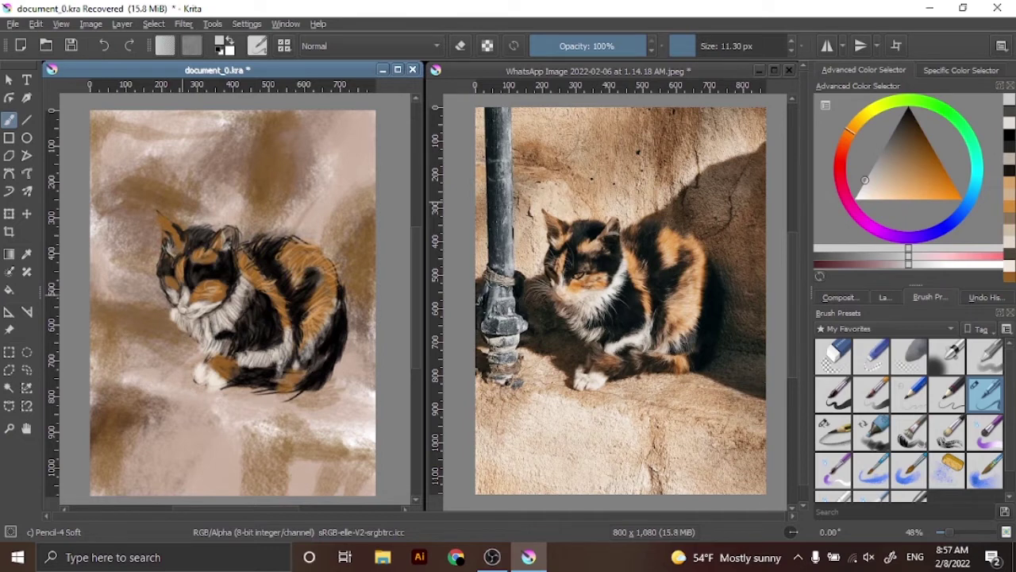
{"action": "left_click_drag", "start_coordinate": [866, 167], "coordinate": [900, 162]}
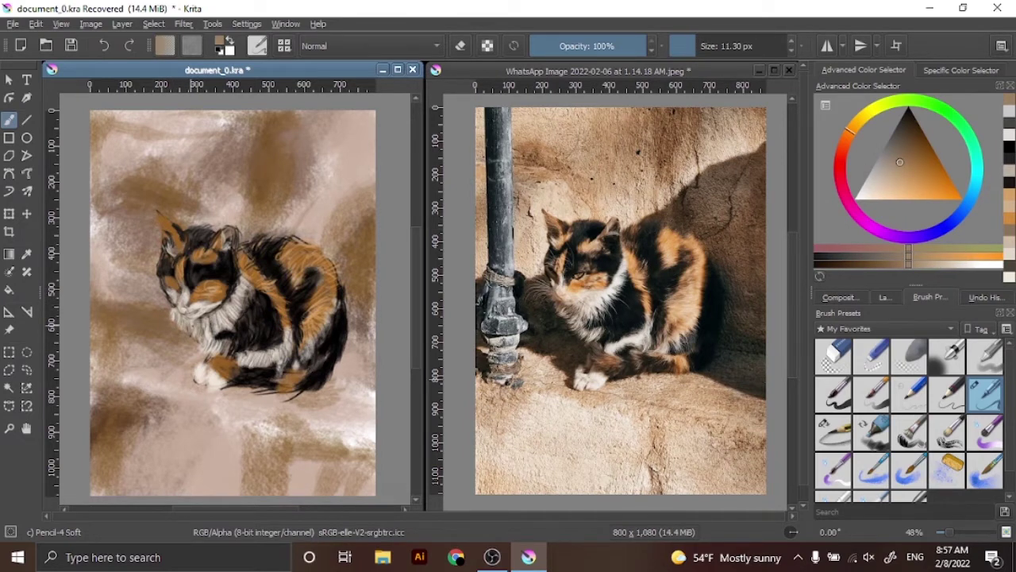
{"action": "left_click", "coordinate": [251, 302], "text": "ctrl"}
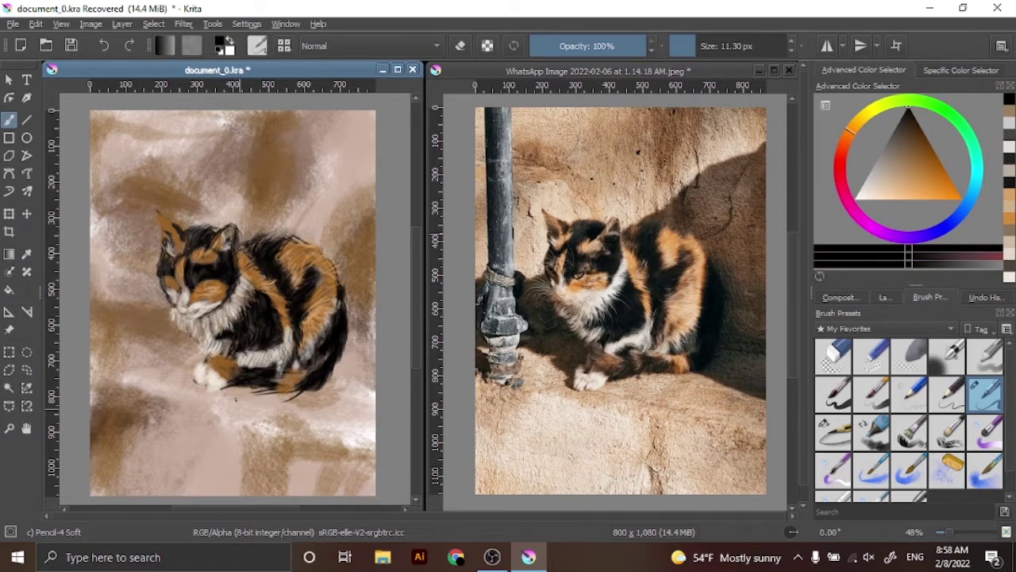
- Freehand-select the cat's head and nudge it slightly upward
{"action": "left_click", "coordinate": [9, 370]}
{"action": "left_click_drag", "start_coordinate": [176, 316], "coordinate": [199, 319]}
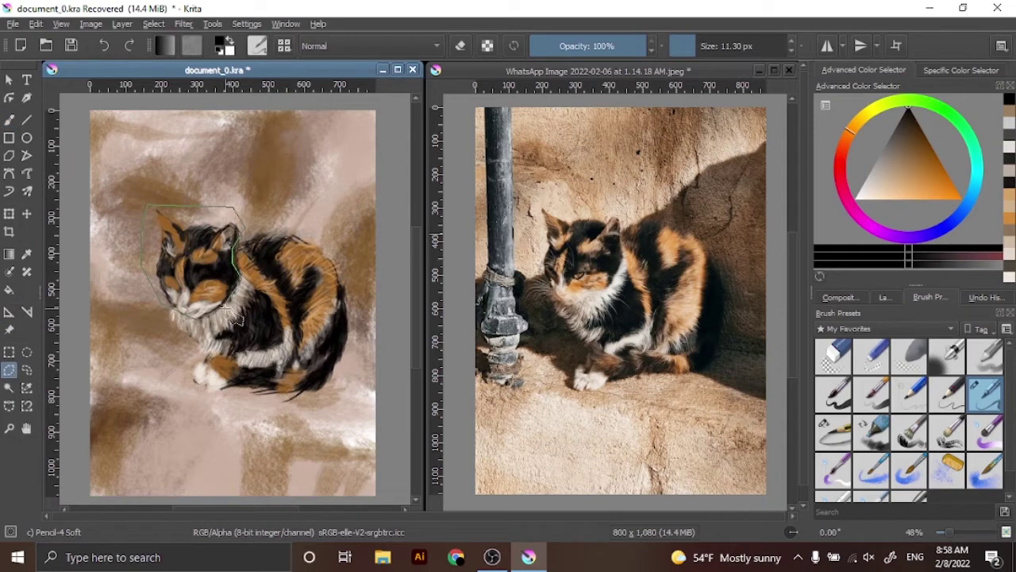
{"action": "key", "text": "ctrl+t"}
{"action": "left_click_drag", "start_coordinate": [203, 295], "coordinate": [204, 279]}
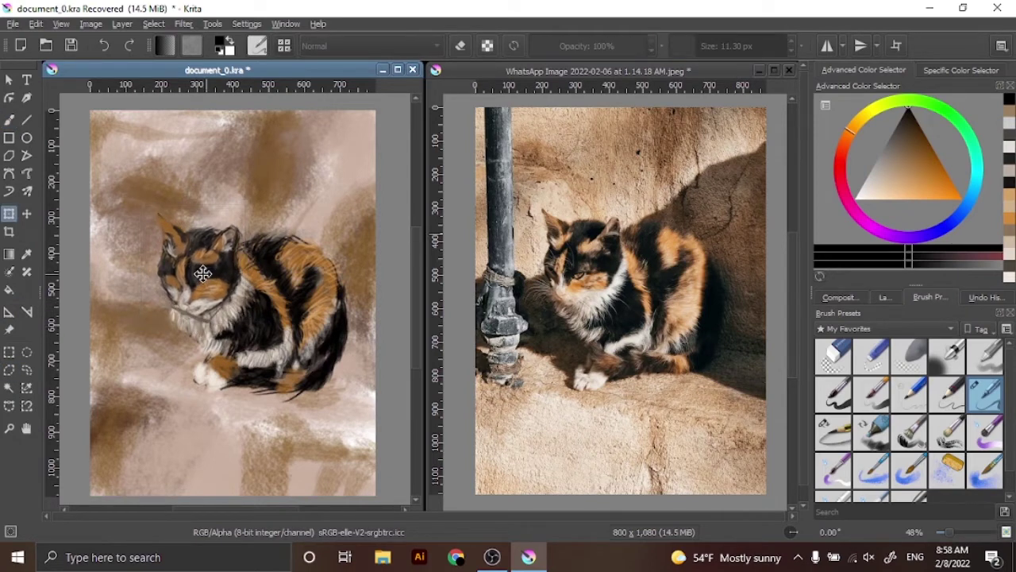
{"action": "key", "text": "b"}
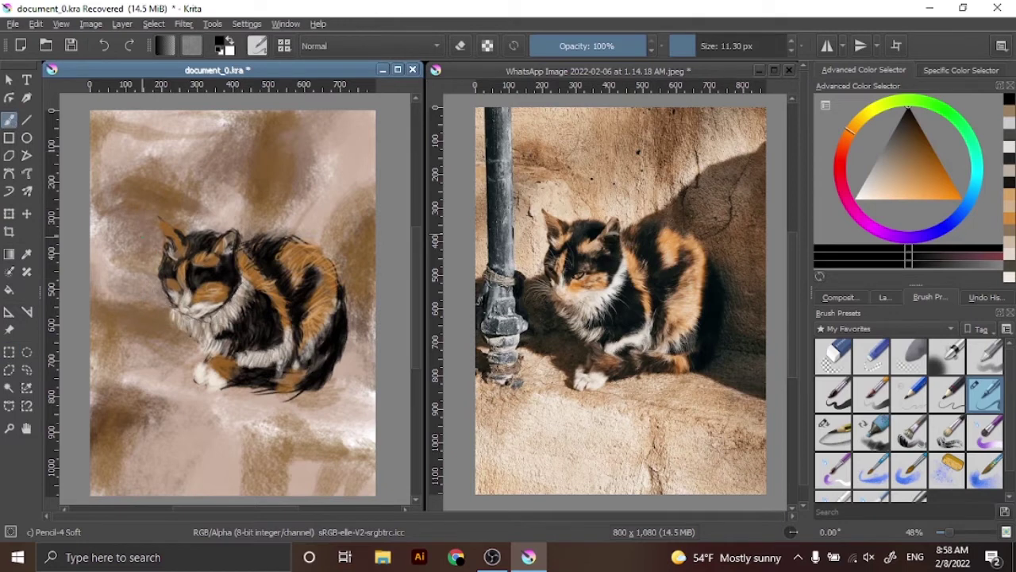
- With the Pencil-5 Tilted brush, paint dark fur down the right side and lower right body
{"action": "scroll", "coordinate": [985, 420], "scroll_direction": "down", "scroll_amount": 2}
{"action": "left_click", "coordinate": [873, 485]}
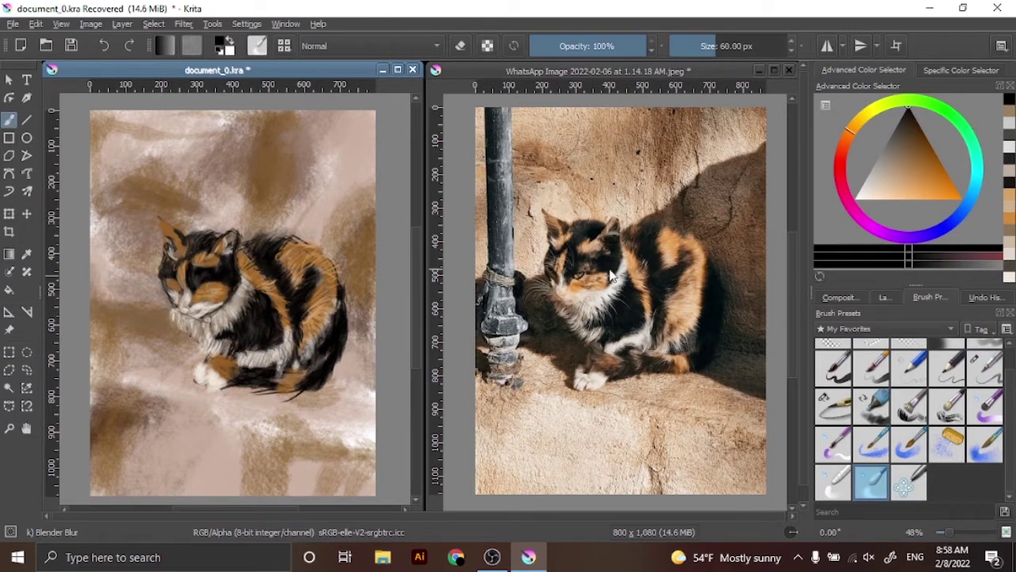
{"action": "left_click", "coordinate": [832, 404]}
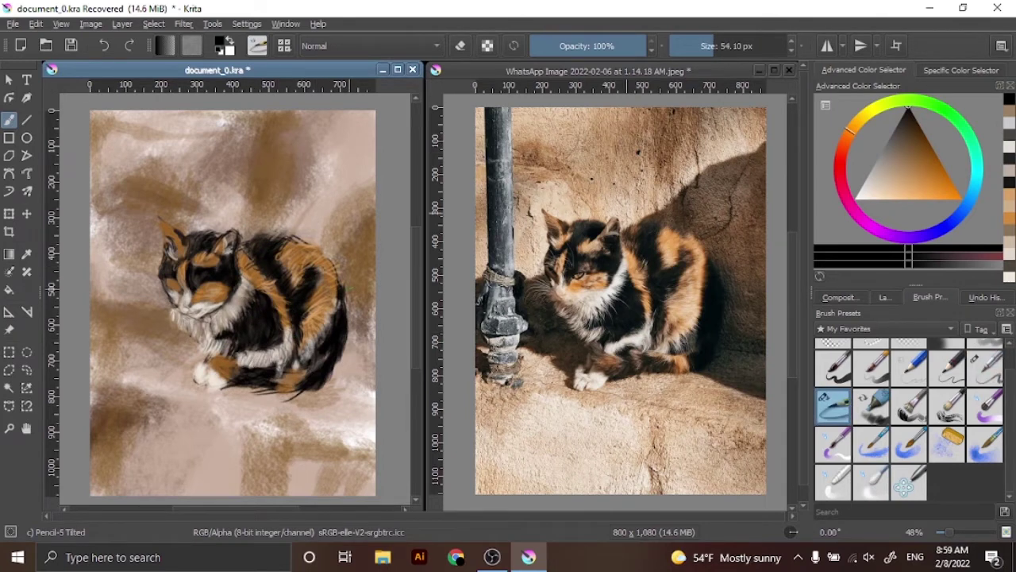
{"action": "left_click_drag", "start_coordinate": [346, 273], "coordinate": [349, 347]}
{"action": "mouse_move", "coordinate": [332, 300]}
{"action": "left_mouse_down"}
{"action": "mouse_move", "coordinate": [339, 383]}
{"action": "mouse_move", "coordinate": [329, 387]}
{"action": "left_mouse_up"}
{"action": "left_click_drag", "start_coordinate": [345, 347], "coordinate": [325, 372]}
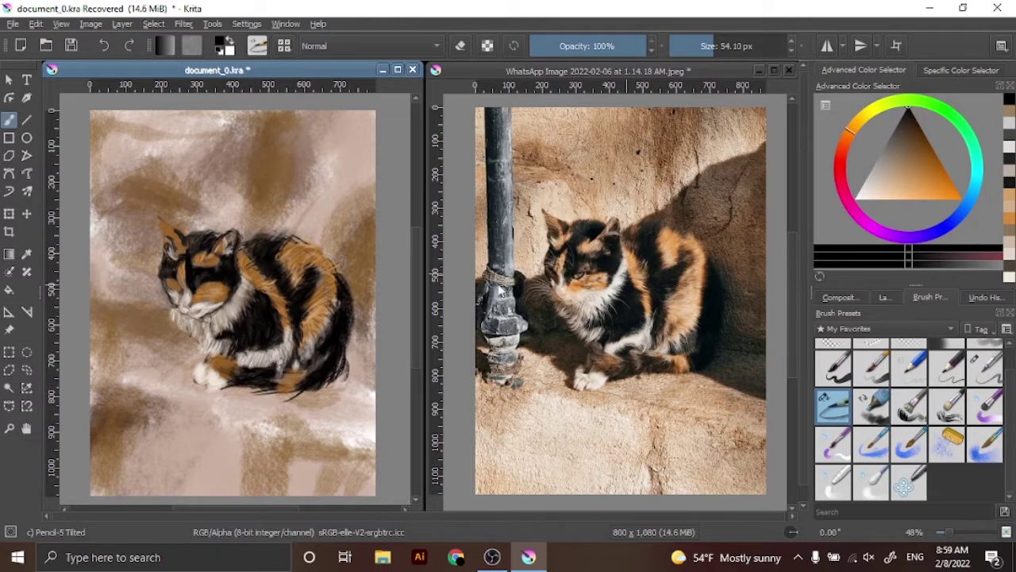
- Add small black strokes on the cat's side fur, finishing with the Pencil-4 Soft brush
{"action": "left_click", "coordinate": [1011, 226]}
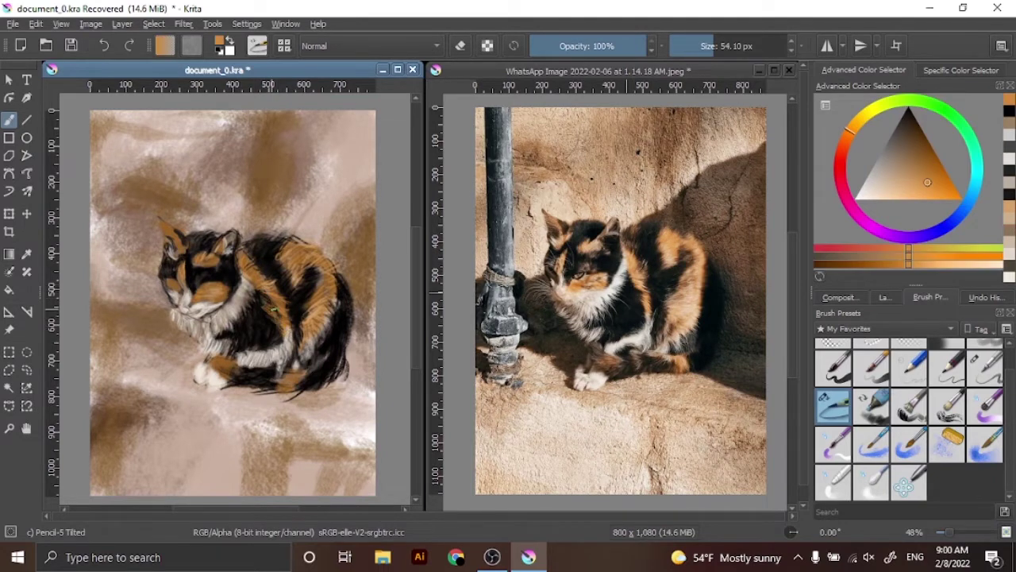
{"action": "left_click", "coordinate": [1008, 111]}
{"action": "mouse_move", "coordinate": [276, 287]}
{"action": "left_mouse_down"}
{"action": "mouse_move", "coordinate": [291, 330]}
{"action": "mouse_move", "coordinate": [265, 282]}
{"action": "mouse_move", "coordinate": [300, 318]}
{"action": "mouse_move", "coordinate": [262, 274]}
{"action": "left_mouse_up"}
{"action": "mouse_move", "coordinate": [286, 314]}
{"action": "left_mouse_down"}
{"action": "mouse_move", "coordinate": [265, 280]}
{"action": "mouse_move", "coordinate": [301, 331]}
{"action": "left_mouse_up"}
{"action": "left_click", "coordinate": [986, 368]}
{"action": "mouse_move", "coordinate": [305, 275]}
{"action": "left_mouse_down"}
{"action": "mouse_move", "coordinate": [287, 291]}
{"action": "mouse_move", "coordinate": [307, 342]}
{"action": "mouse_move", "coordinate": [295, 364]}
{"action": "left_mouse_up"}
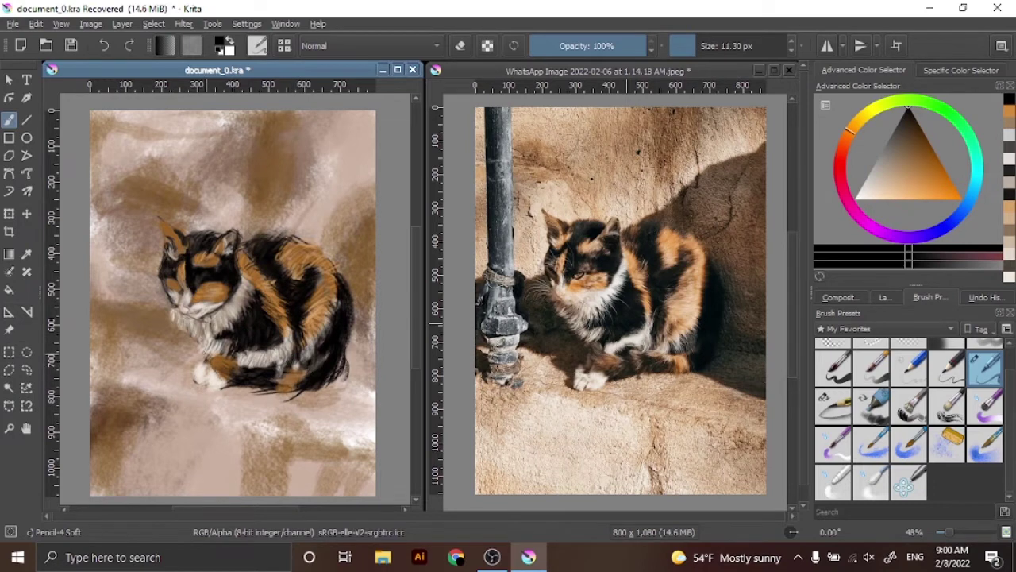
{"action": "key", "text": "x"}
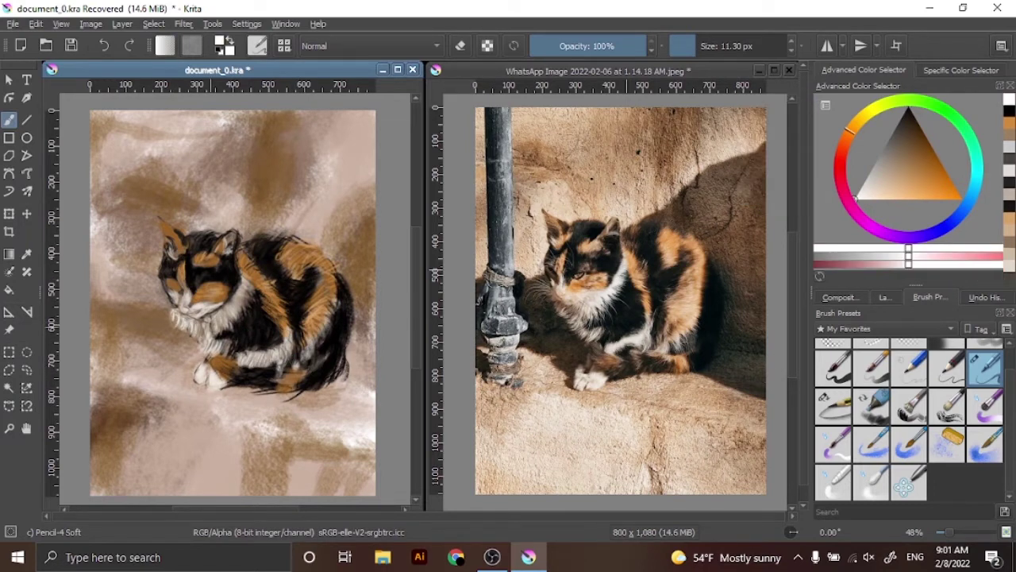
{"action": "key", "text": "x"}
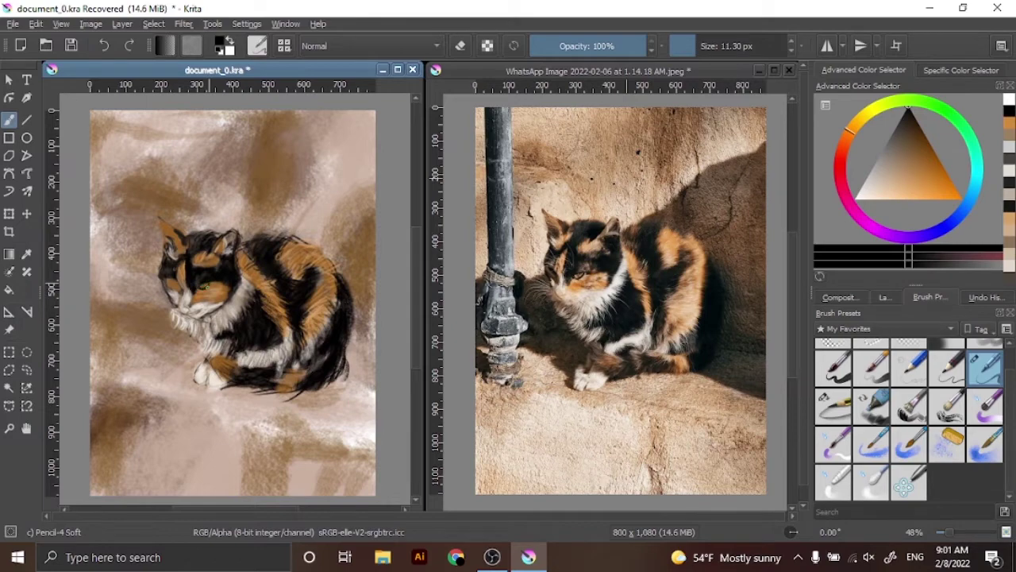
- Paint the cat's eye yellow-orange and add a small light-tan highlight with a finer brush
{"action": "scroll", "coordinate": [231, 298], "scroll_direction": "up", "scroll_amount": 5}
{"action": "left_click", "coordinate": [147, 251], "text": "ctrl"}
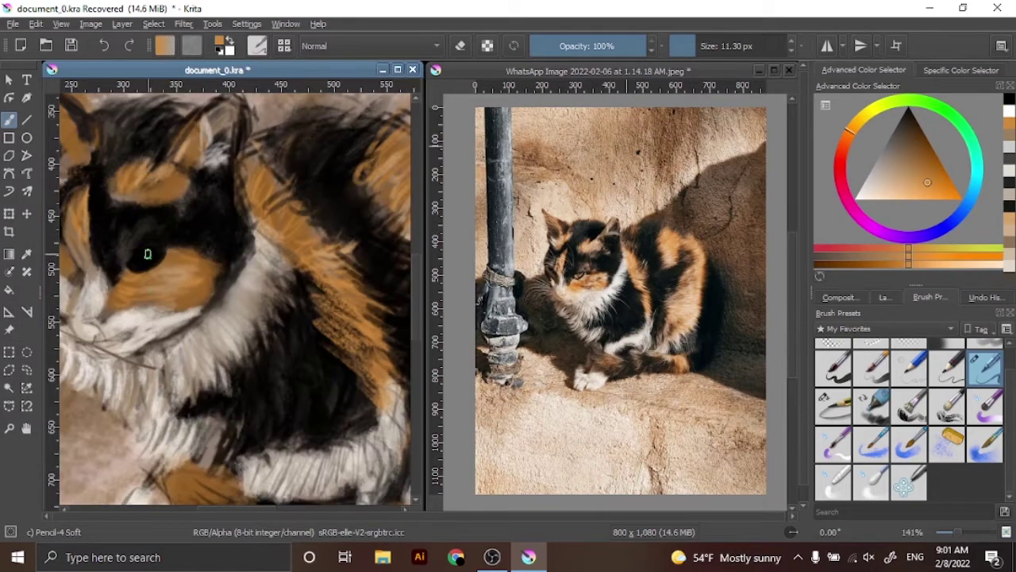
{"action": "mouse_move", "coordinate": [151, 253]}
{"action": "left_mouse_down"}
{"action": "mouse_move", "coordinate": [142, 262]}
{"action": "mouse_move", "coordinate": [148, 235]}
{"action": "mouse_move", "coordinate": [139, 259]}
{"action": "left_mouse_up"}
{"action": "left_click", "coordinate": [152, 251], "text": "ctrl"}
{"action": "left_click", "coordinate": [149, 226], "text": "ctrl"}
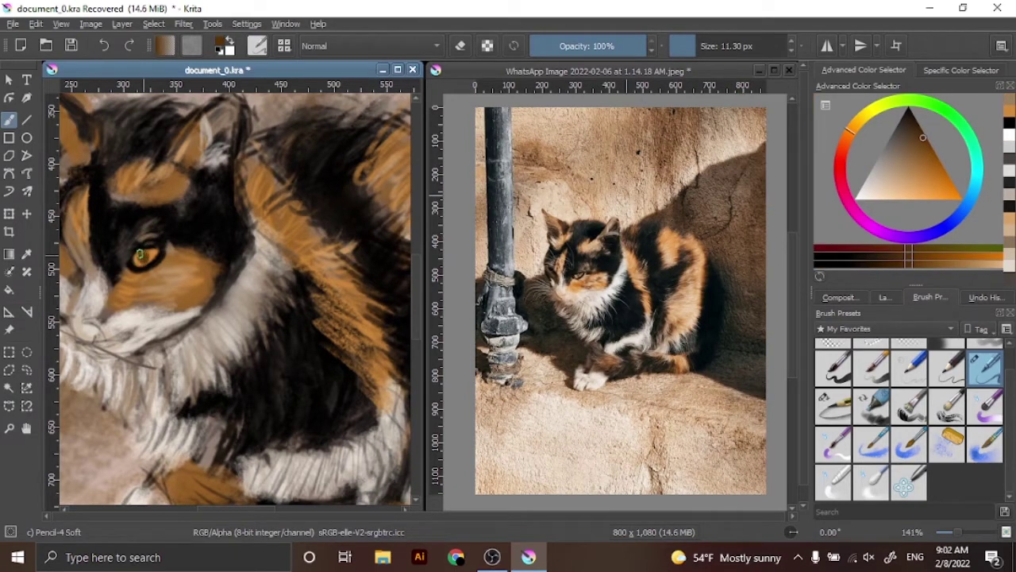
{"action": "left_click", "coordinate": [894, 172]}
{"action": "key", "text": "bracketleft"}
{"action": "key", "text": "bracketleft"}
{"action": "key", "text": "bracketleft"}
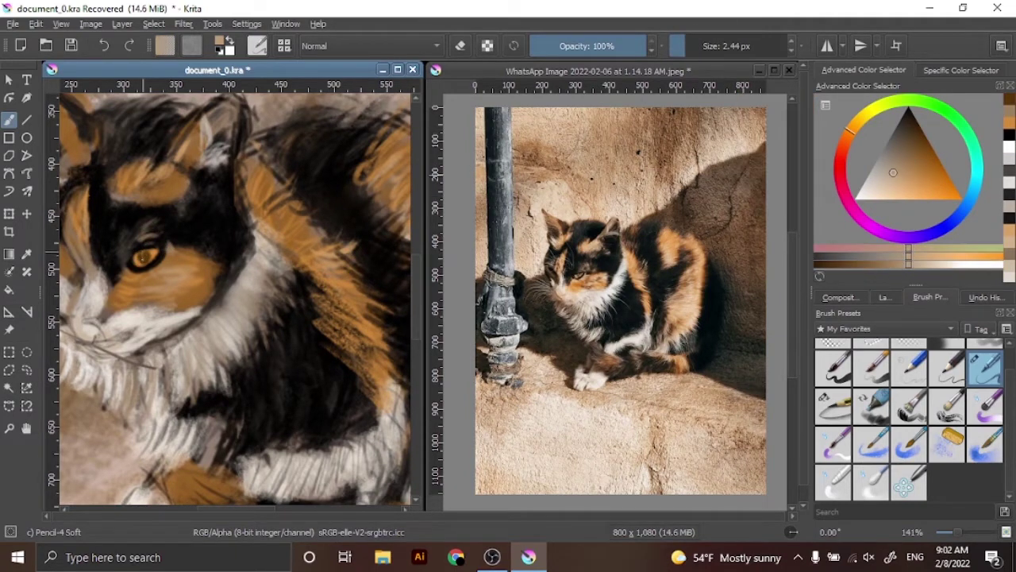
{"action": "left_click_drag", "start_coordinate": [144, 251], "coordinate": [144, 260]}
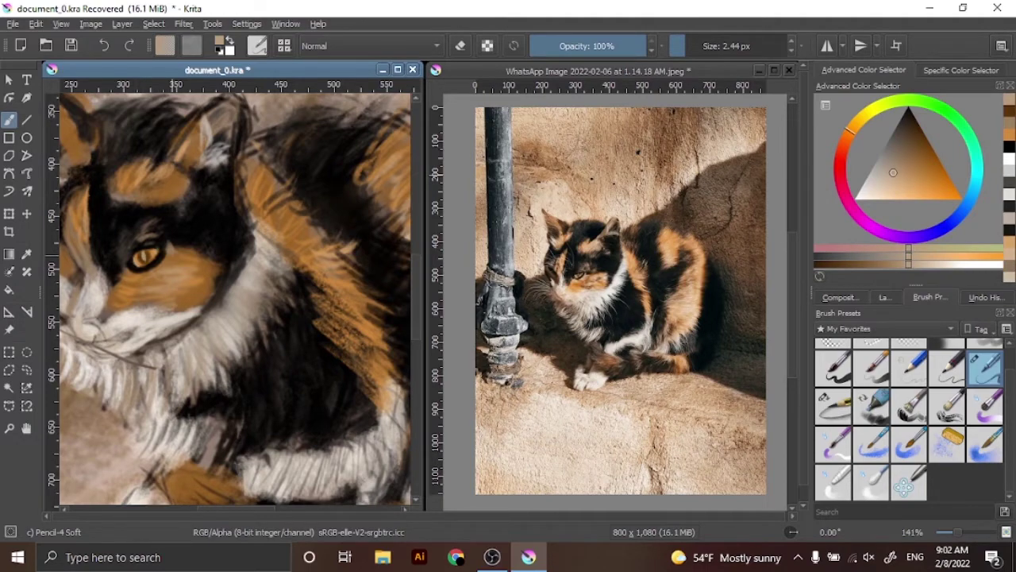
- Darken the upper edge of the eye in black
{"action": "scroll", "coordinate": [234, 294], "scroll_direction": "down", "scroll_amount": 3}
{"action": "scroll", "coordinate": [234, 293], "scroll_direction": "up", "scroll_amount": 2}
{"action": "scroll", "coordinate": [234, 294], "scroll_direction": "up", "scroll_amount": 3}
{"action": "key", "text": "d"}
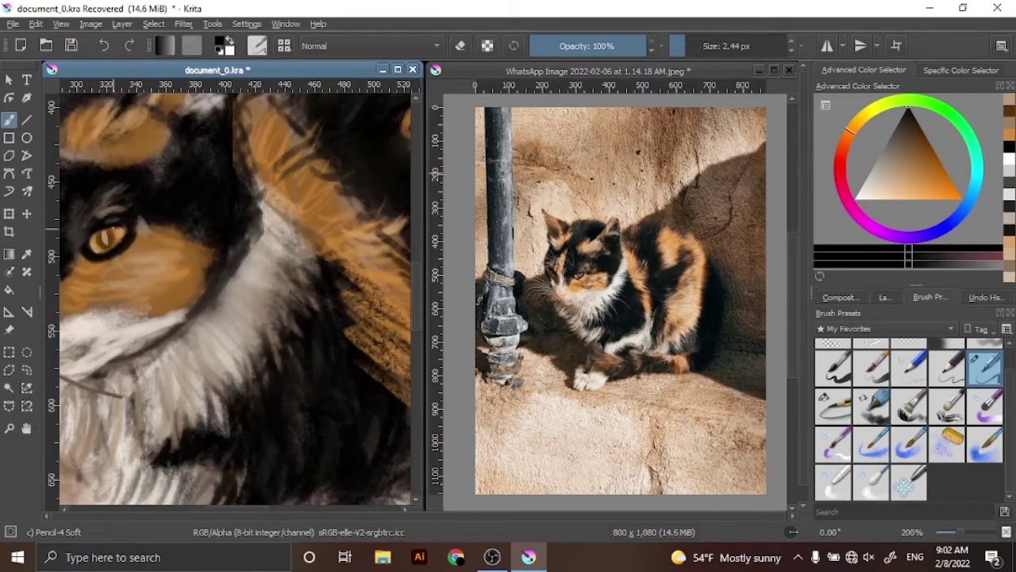
{"action": "mouse_move", "coordinate": [84, 239]}
{"action": "left_mouse_down"}
{"action": "mouse_move", "coordinate": [116, 226]}
{"action": "mouse_move", "coordinate": [205, 235]}
{"action": "left_mouse_up"}
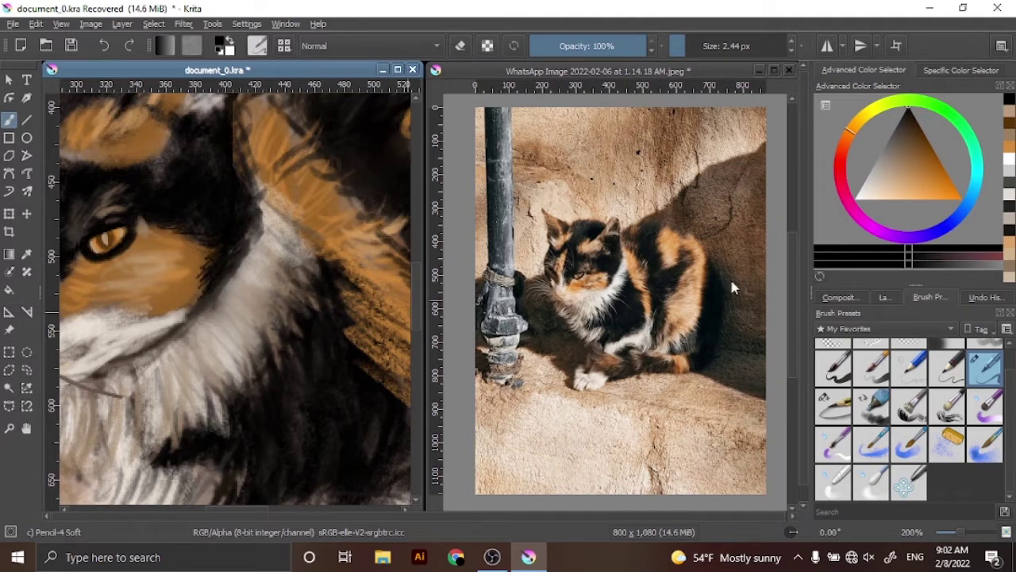
- Paint light-tan fur strokes across the cheek with faint dark touches, then zoom out
{"action": "left_click", "coordinate": [881, 157]}
{"action": "left_click_drag", "start_coordinate": [882, 156], "coordinate": [874, 185]}
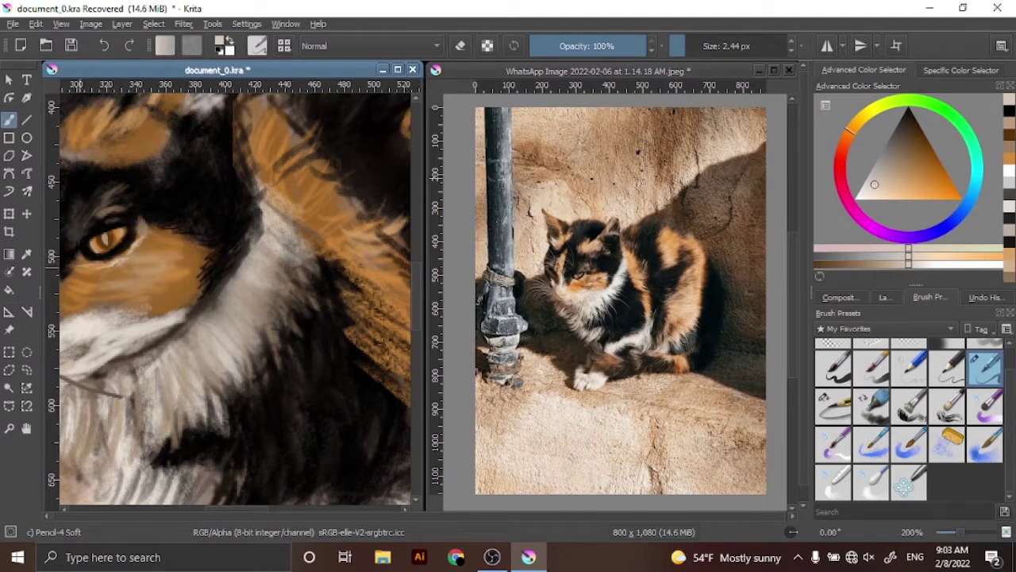
{"action": "left_click_drag", "start_coordinate": [66, 277], "coordinate": [164, 251]}
{"action": "left_click_drag", "start_coordinate": [110, 290], "coordinate": [206, 259]}
{"action": "left_click_drag", "start_coordinate": [902, 155], "coordinate": [914, 144]}
{"action": "mouse_move", "coordinate": [129, 262]}
{"action": "left_mouse_down"}
{"action": "mouse_move", "coordinate": [160, 238]}
{"action": "mouse_move", "coordinate": [156, 274]}
{"action": "mouse_move", "coordinate": [97, 297]}
{"action": "left_mouse_up"}
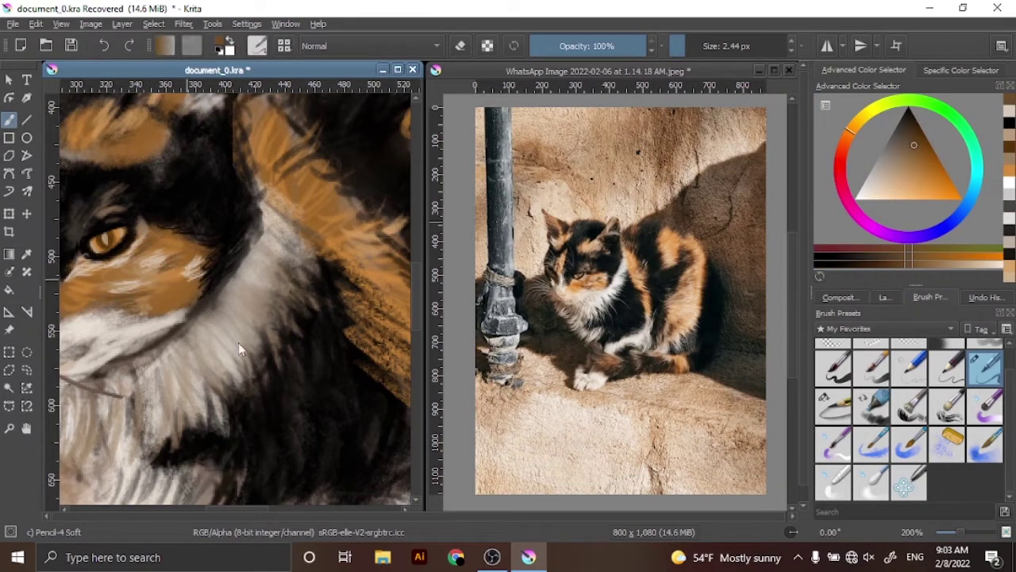
{"action": "key", "text": "minus"}
{"action": "key", "text": "minus"}
{"action": "key", "text": "minus"}
{"action": "left_click", "coordinate": [727, 208], "text": "ctrl"}
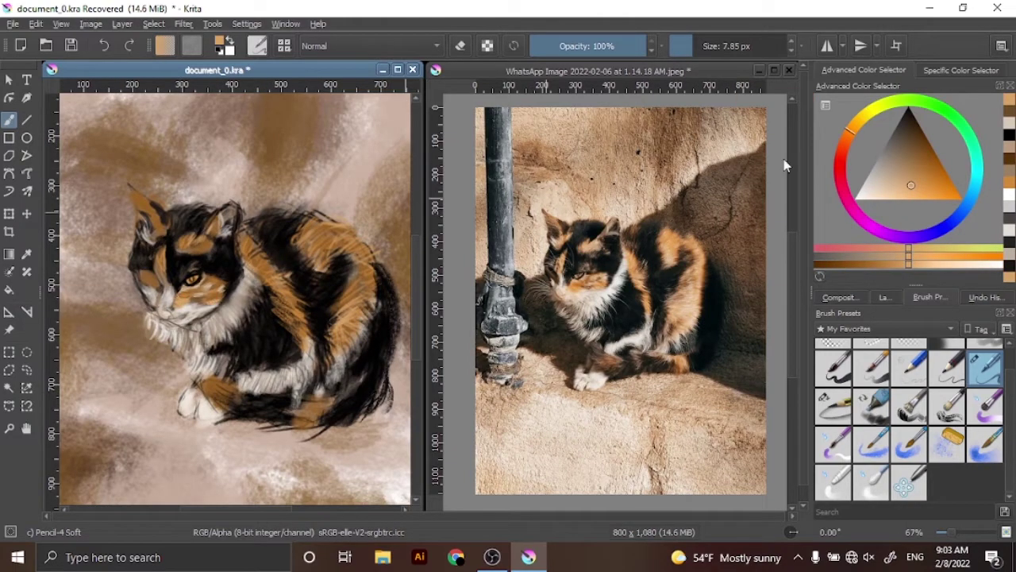
- Sample a pale pinkish tone from the reference and paint pale strokes on the cat's head and ear
{"action": "left_click_drag", "start_coordinate": [925, 192], "coordinate": [931, 196]}
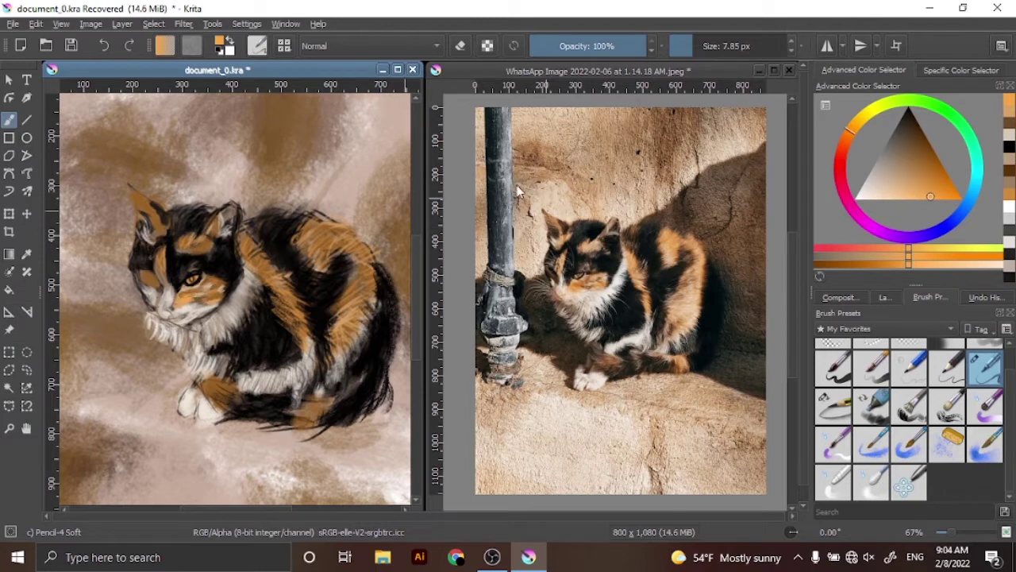
{"action": "left_click", "coordinate": [476, 225], "text": "ctrl"}
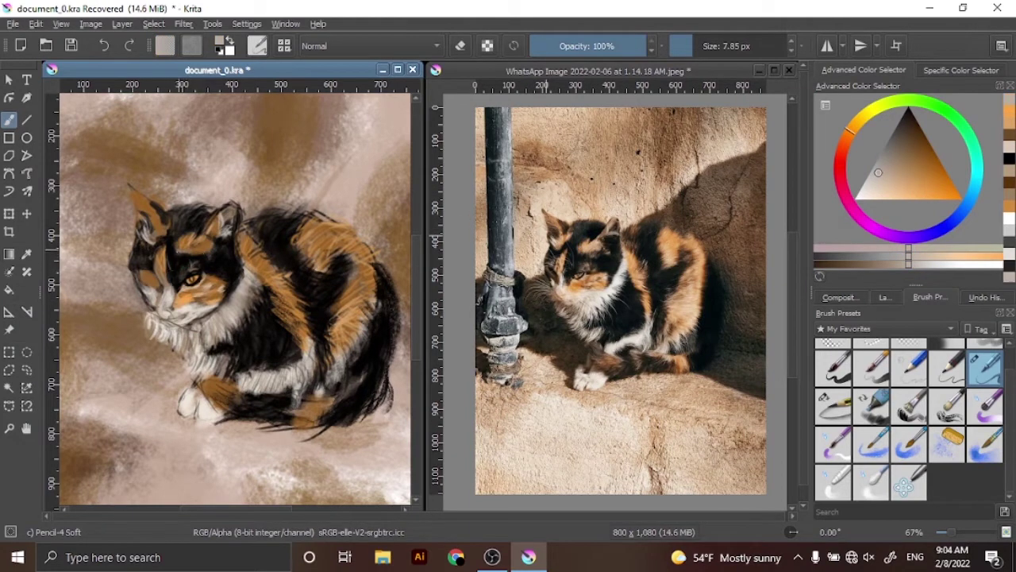
{"action": "left_click_drag", "start_coordinate": [235, 210], "coordinate": [227, 229]}
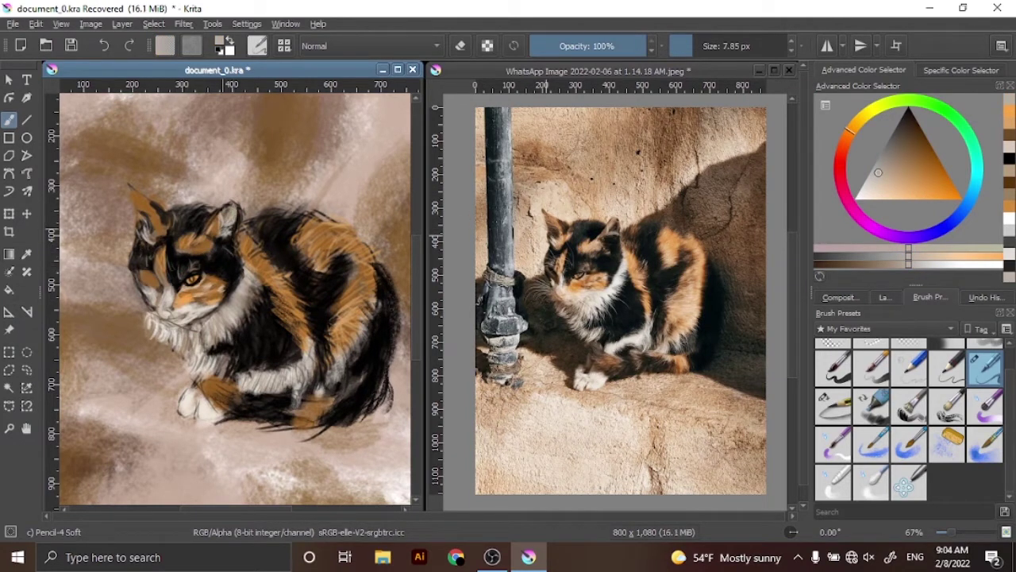
{"action": "left_click_drag", "start_coordinate": [143, 212], "coordinate": [141, 203]}
- Paint pale pinkish-white fur on the chest, front legs and lower tail edge
{"action": "left_click", "coordinate": [401, 274], "text": "ctrl"}
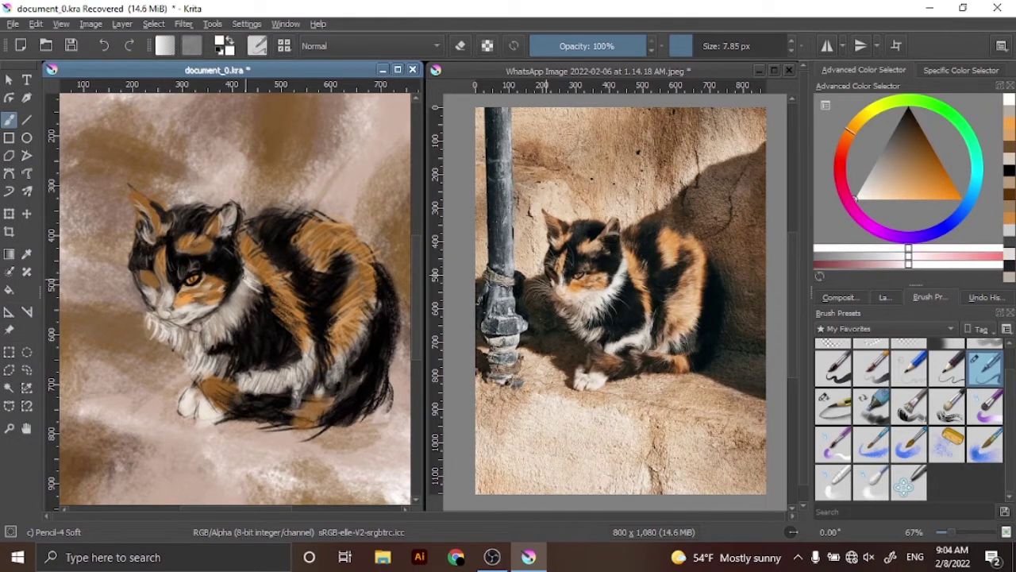
{"action": "left_click_drag", "start_coordinate": [230, 321], "coordinate": [225, 299]}
{"action": "left_click_drag", "start_coordinate": [259, 284], "coordinate": [251, 268]}
{"action": "left_click_drag", "start_coordinate": [193, 354], "coordinate": [182, 335]}
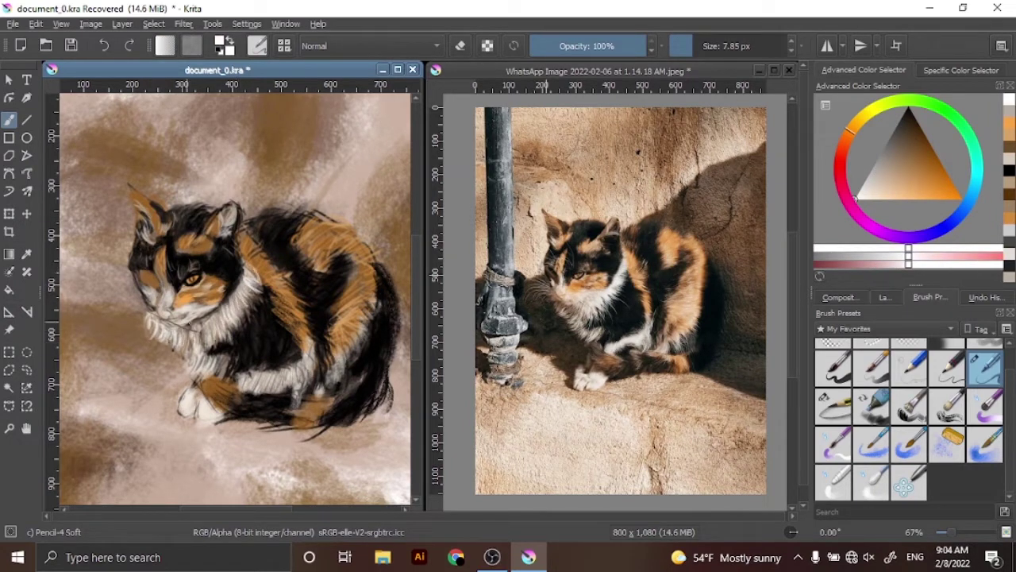
{"action": "left_click_drag", "start_coordinate": [232, 372], "coordinate": [217, 364]}
{"action": "left_click_drag", "start_coordinate": [324, 397], "coordinate": [354, 389]}
{"action": "mouse_move", "coordinate": [284, 412]}
{"action": "left_mouse_down"}
{"action": "mouse_move", "coordinate": [309, 408]}
{"action": "mouse_move", "coordinate": [300, 402]}
{"action": "left_mouse_up"}
{"action": "left_click_drag", "start_coordinate": [293, 412], "coordinate": [306, 399]}
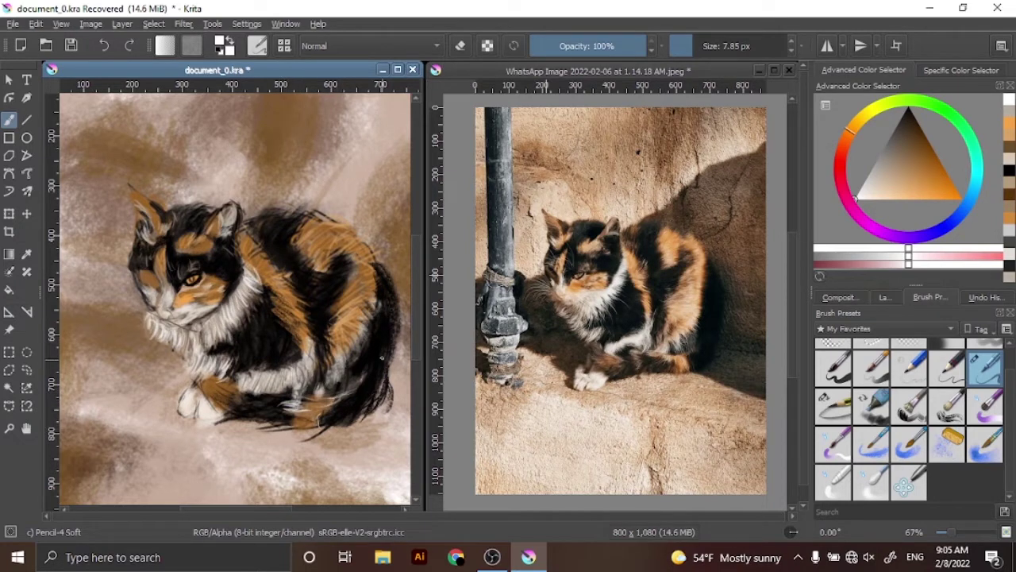
- Add dark fur near the front paw and light tan strokes over the cat's side
{"action": "left_click", "coordinate": [719, 152], "text": "ctrl"}
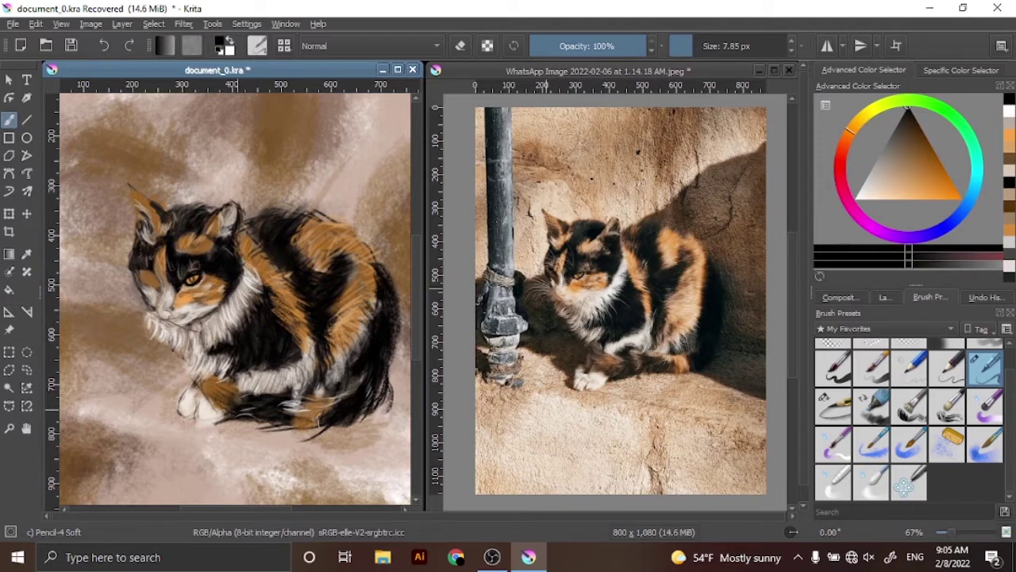
{"action": "mouse_move", "coordinate": [232, 387]}
{"action": "left_mouse_down"}
{"action": "mouse_move", "coordinate": [208, 409]}
{"action": "mouse_move", "coordinate": [196, 405]}
{"action": "left_mouse_up"}
{"action": "left_click", "coordinate": [918, 161]}
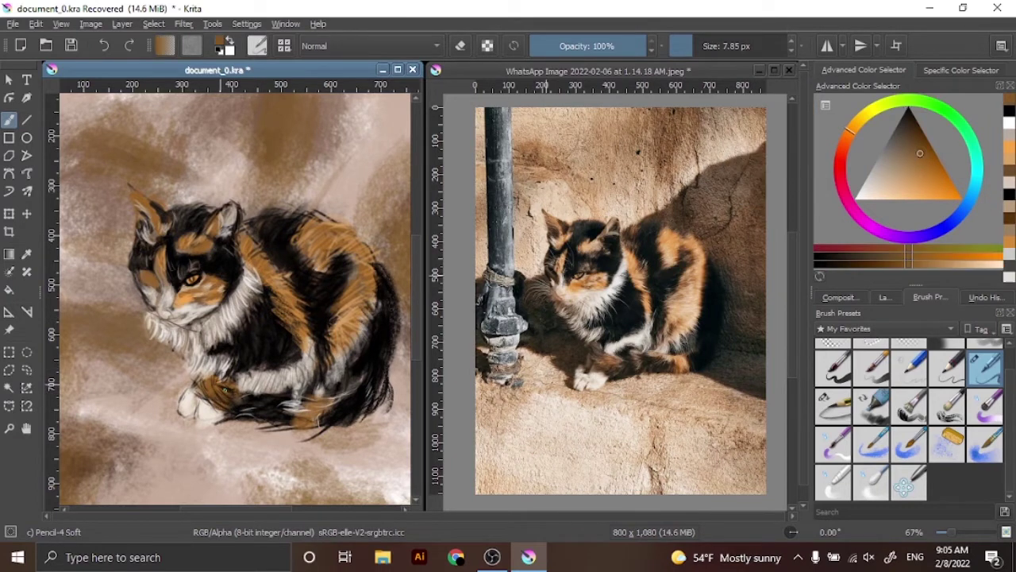
{"action": "left_click", "coordinate": [893, 172]}
{"action": "mouse_move", "coordinate": [337, 314]}
{"action": "left_mouse_down"}
{"action": "mouse_move", "coordinate": [370, 259]}
{"action": "mouse_move", "coordinate": [302, 227]}
{"action": "left_mouse_up"}
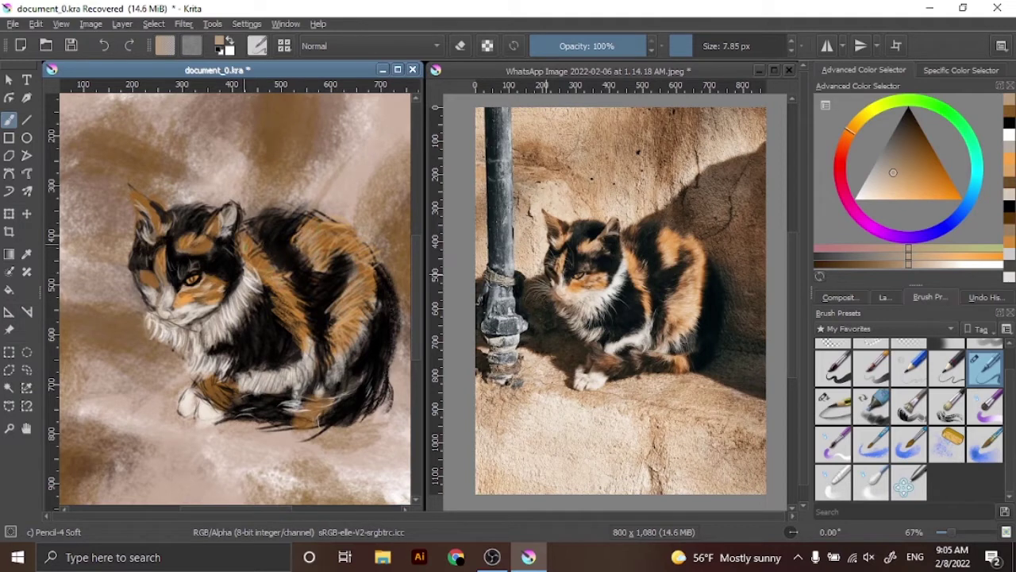
{"action": "left_click", "coordinate": [891, 177]}
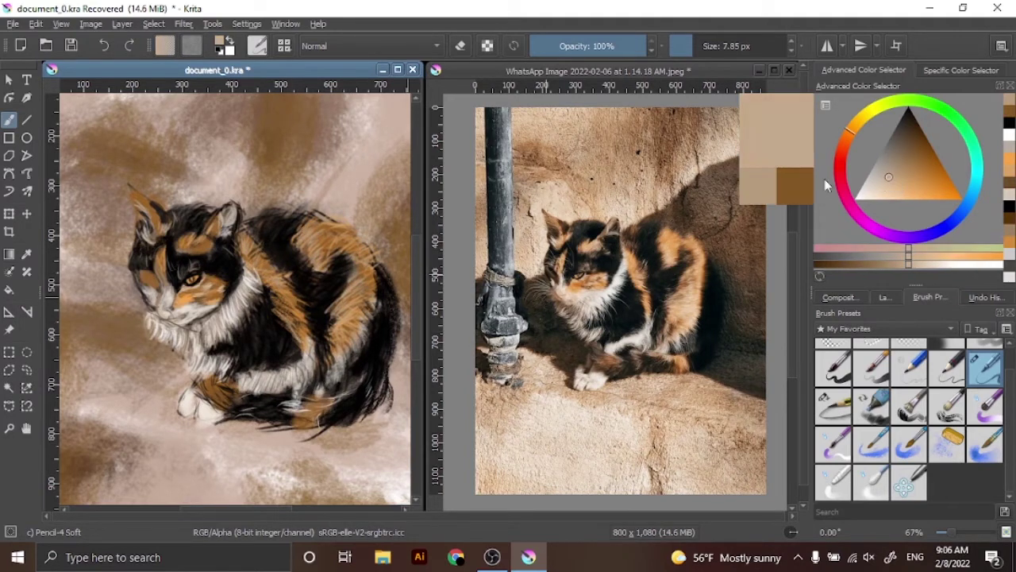
{"action": "left_click", "coordinate": [899, 188]}
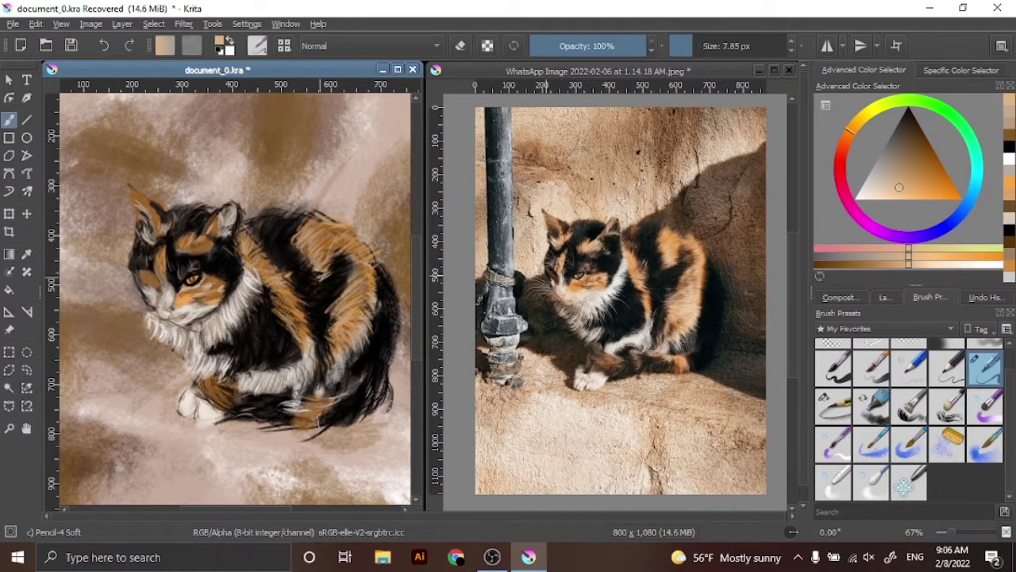
- Add small black strokes to the lower fur and near the eye, then zoom out
{"action": "key", "text": "d"}
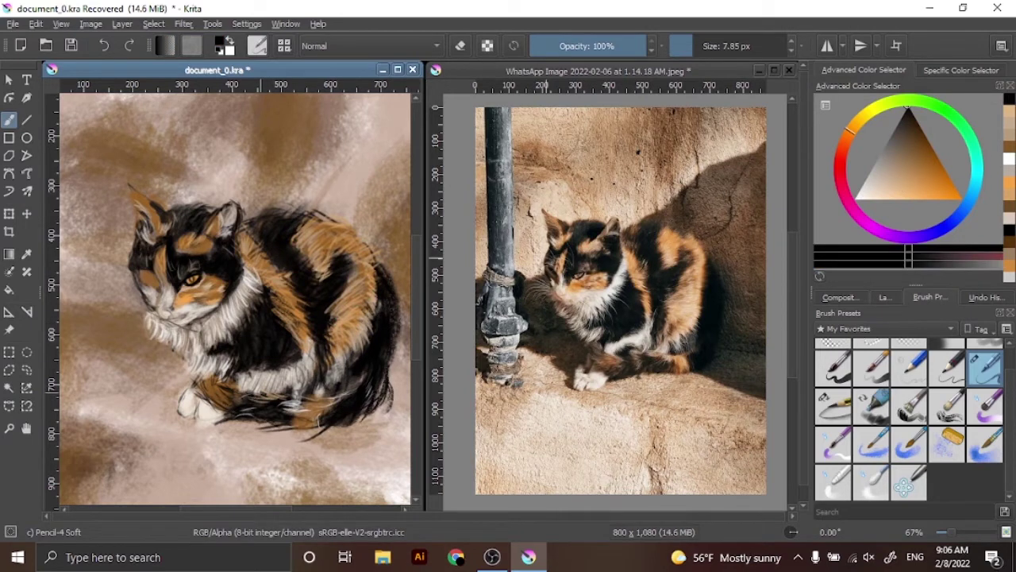
{"action": "mouse_move", "coordinate": [262, 391]}
{"action": "left_mouse_down"}
{"action": "mouse_move", "coordinate": [297, 389]}
{"action": "mouse_move", "coordinate": [289, 385]}
{"action": "left_mouse_up"}
{"action": "left_click_drag", "start_coordinate": [198, 364], "coordinate": [216, 355]}
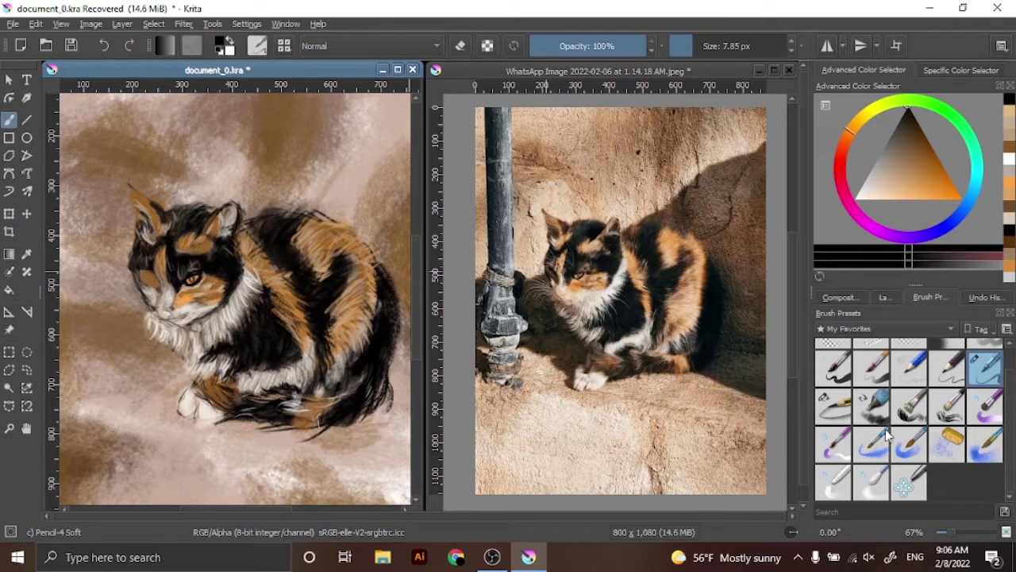
{"action": "left_click", "coordinate": [862, 190]}
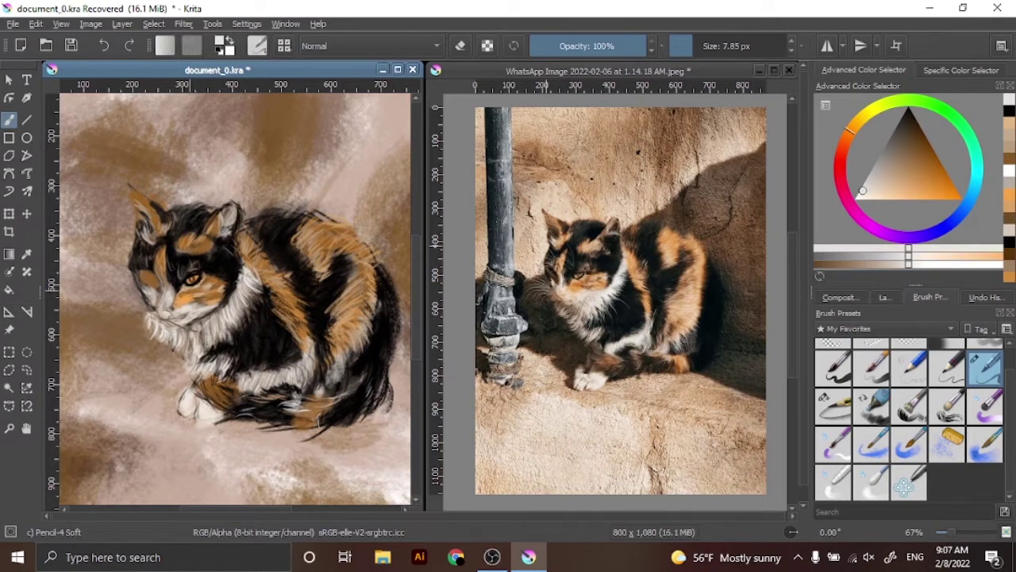
{"action": "key", "text": "ctrl+Tab"}
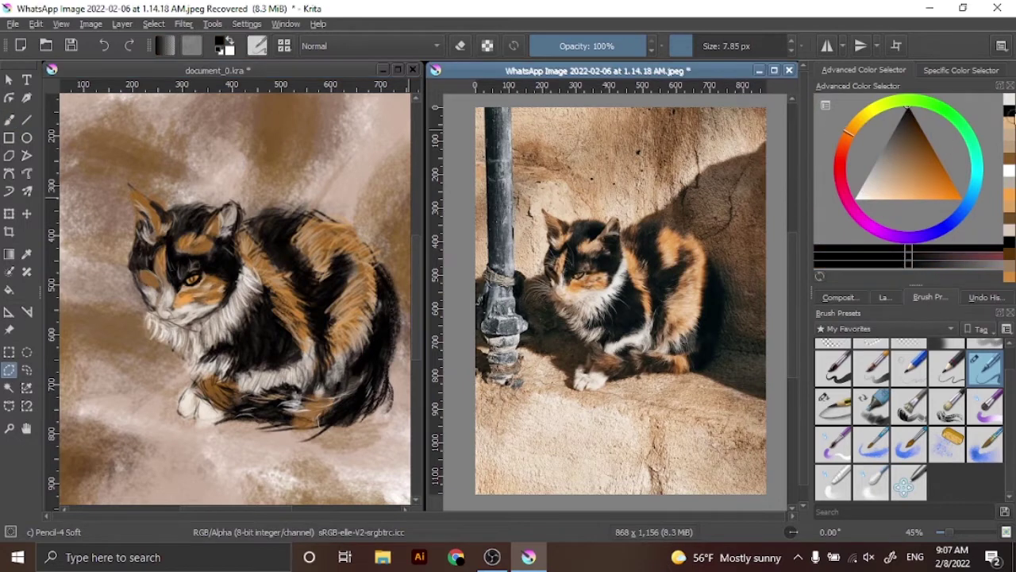
{"action": "key", "text": "ctrl+Tab"}
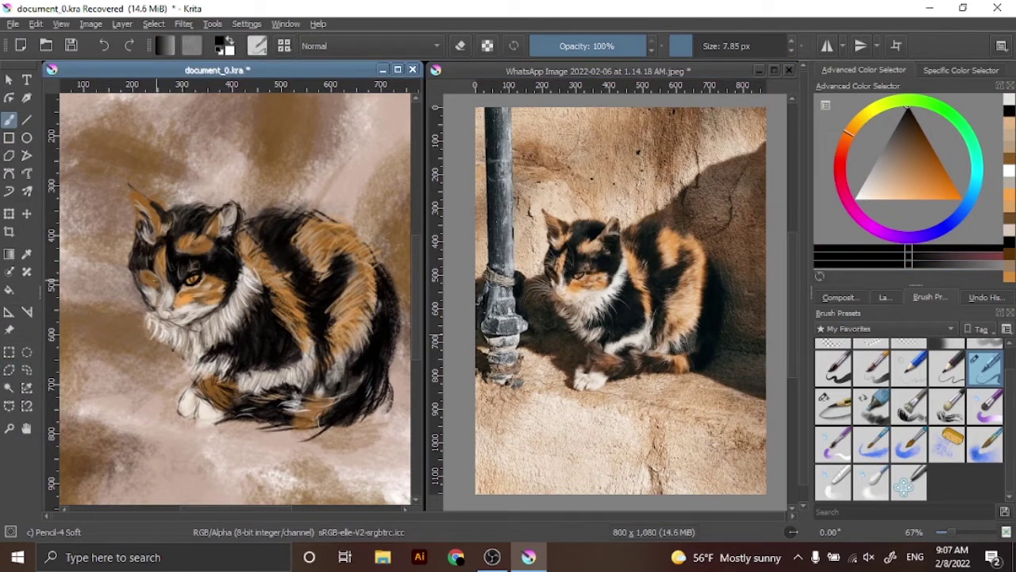
{"action": "left_click_drag", "start_coordinate": [145, 275], "coordinate": [158, 280]}
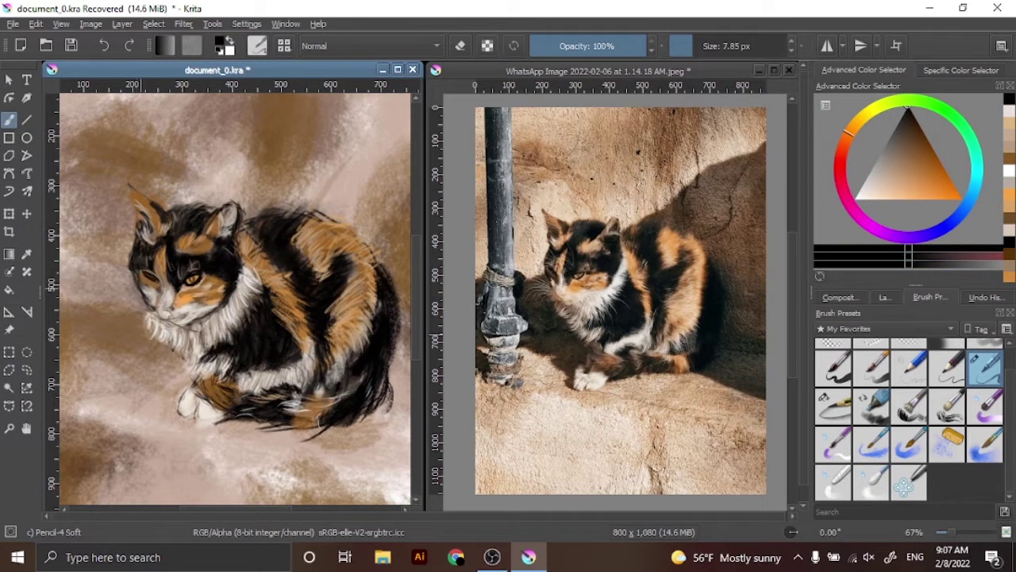
{"action": "key", "text": "minus"}
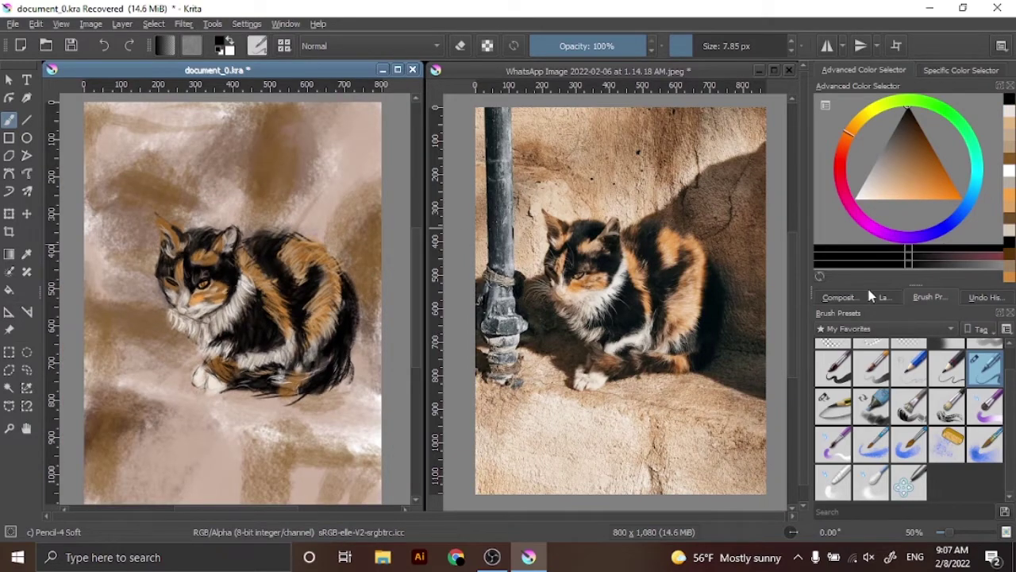
- Paint black fur strokes along the cat's right side and back, then switch to the reference photo
{"action": "left_click", "coordinate": [818, 262]}
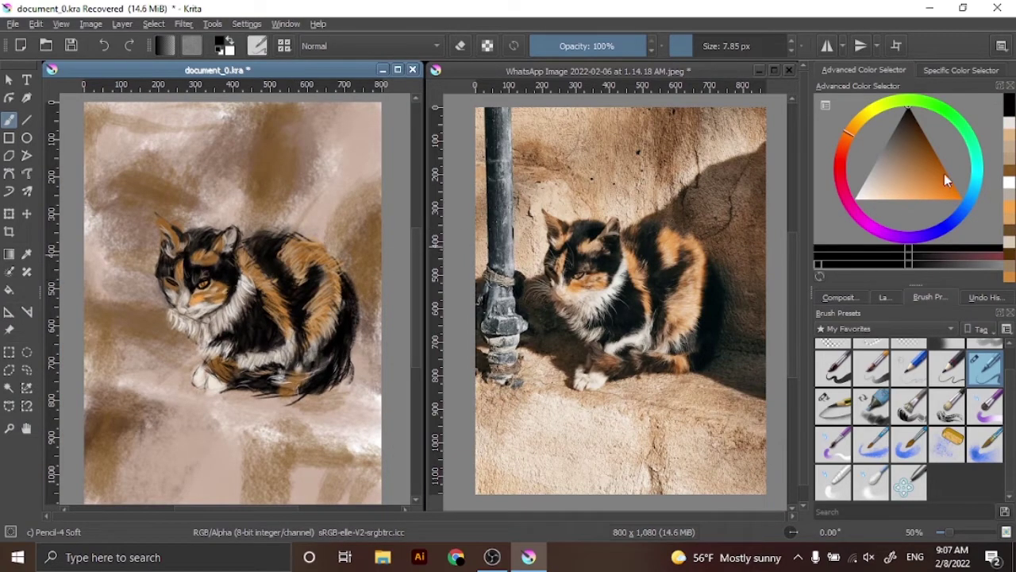
{"action": "left_click_drag", "start_coordinate": [945, 179], "coordinate": [899, 175]}
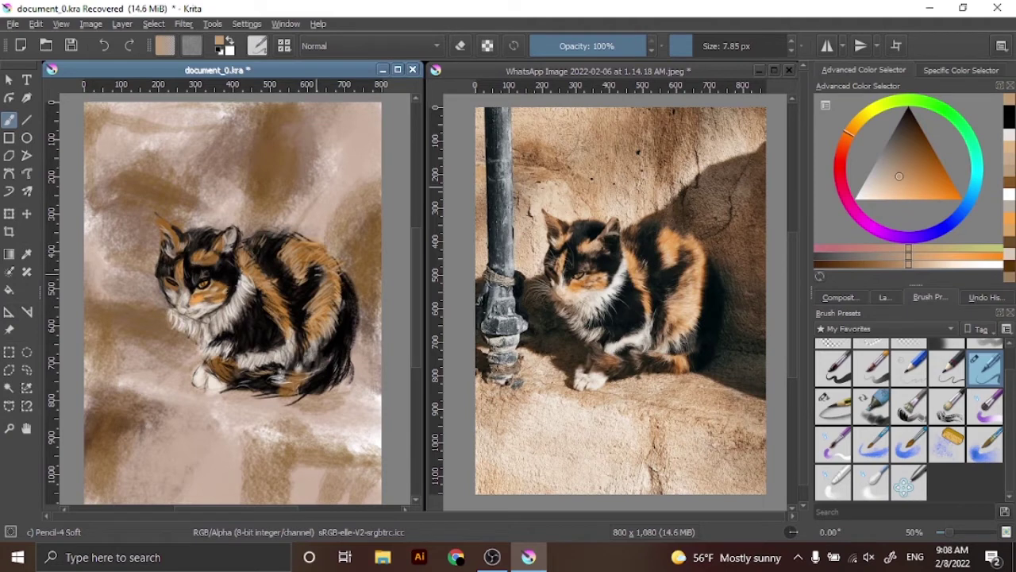
{"action": "key", "text": "d"}
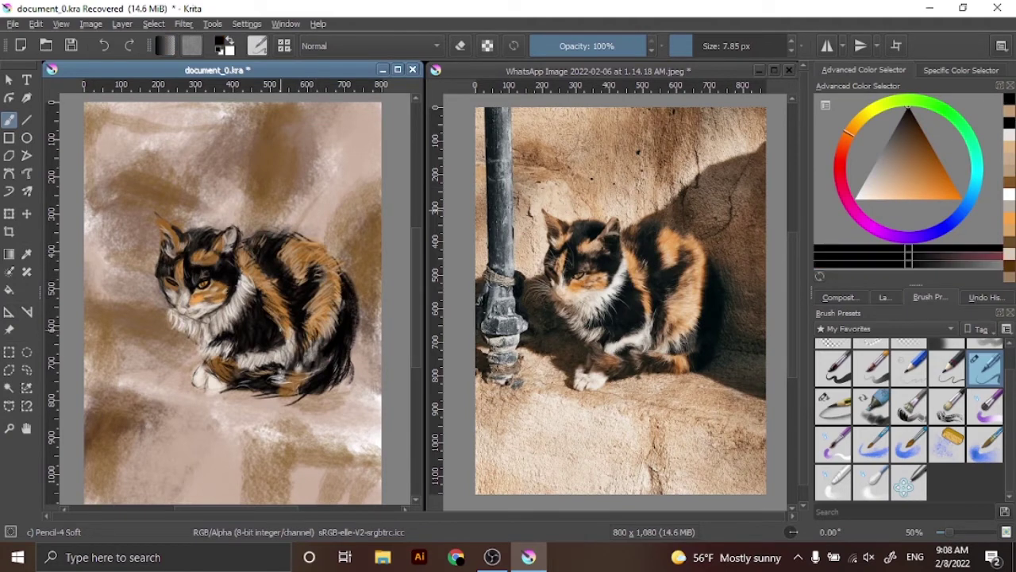
{"action": "left_click", "coordinate": [754, 231], "text": "ctrl"}
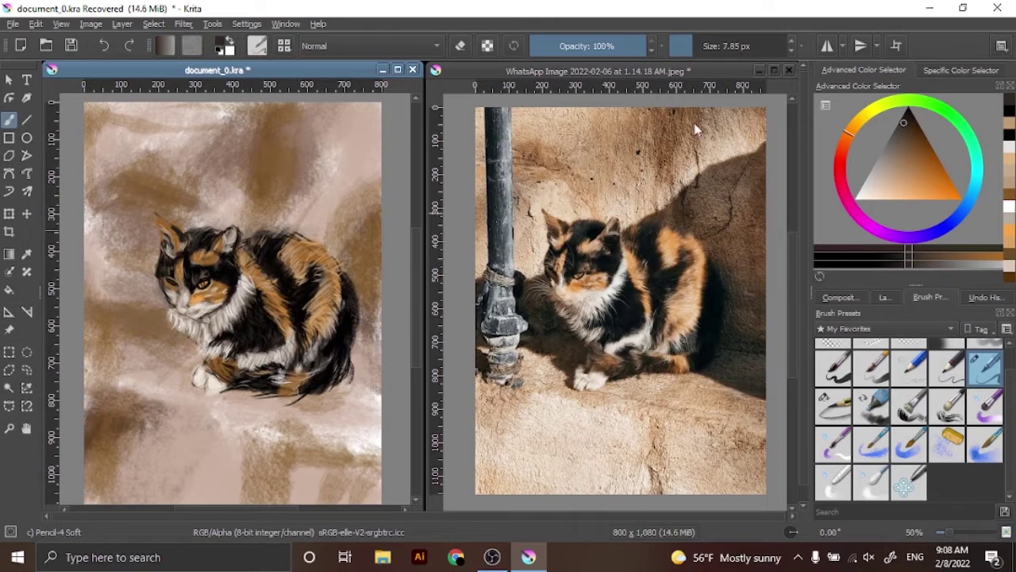
{"action": "key", "text": "d"}
{"action": "left_click_drag", "start_coordinate": [349, 274], "coordinate": [355, 340]}
{"action": "left_click_drag", "start_coordinate": [359, 296], "coordinate": [343, 371]}
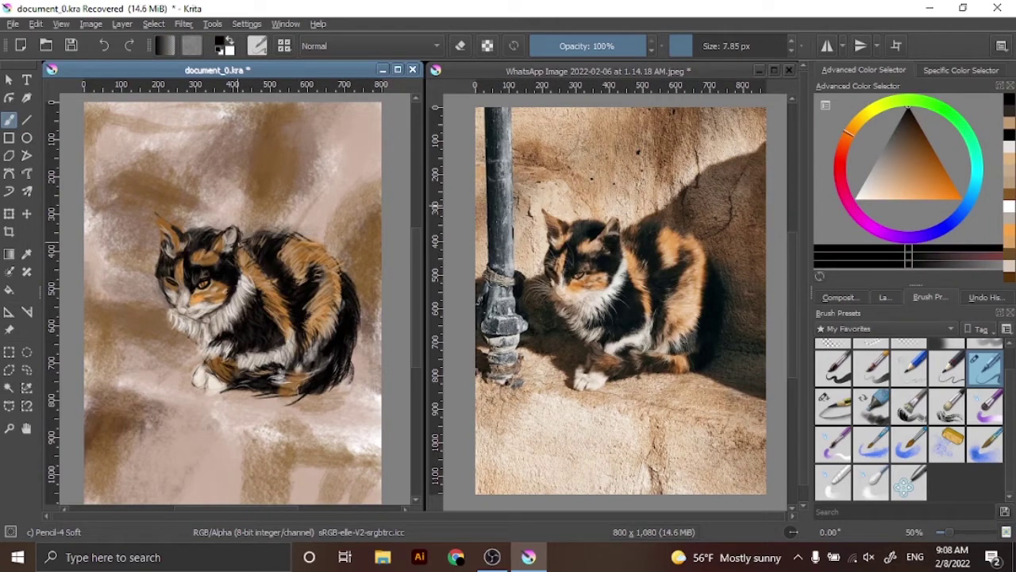
{"action": "left_click", "coordinate": [495, 177], "text": "ctrl"}
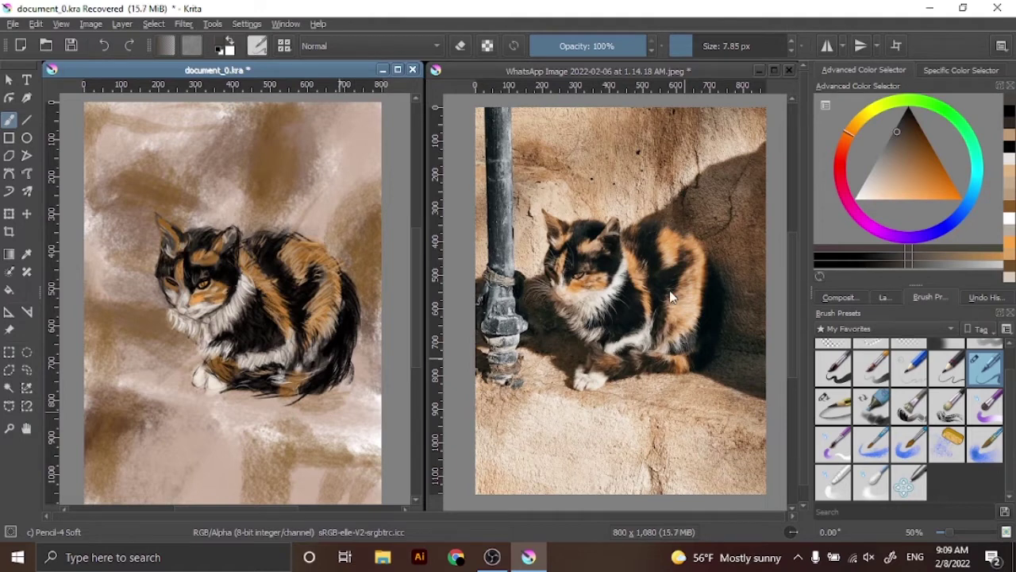
{"action": "left_click", "coordinate": [556, 408]}
- Return to document_0.kra and add a new empty paint layer on top
{"action": "key", "text": "b"}
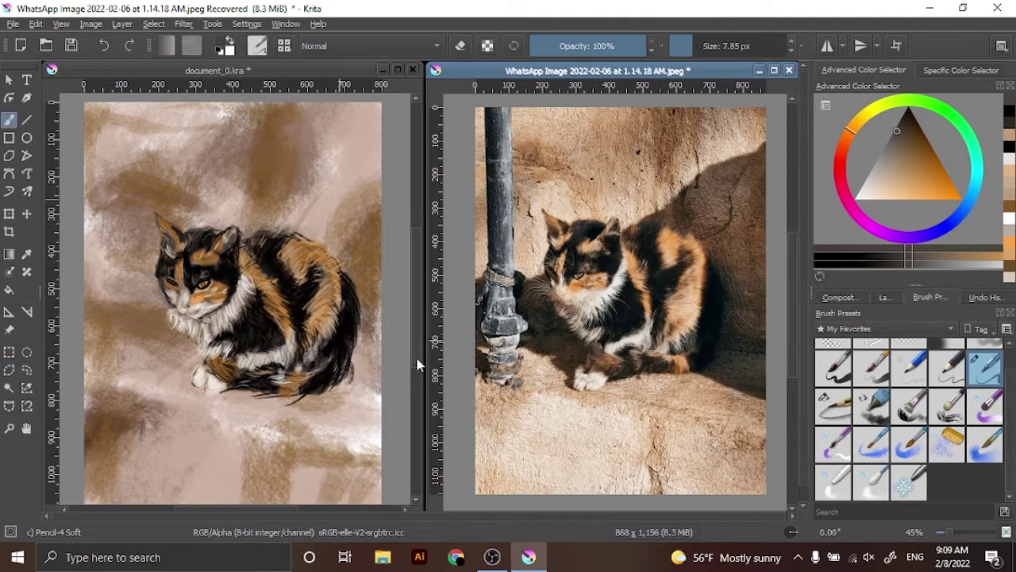
{"action": "left_click", "coordinate": [884, 296]}
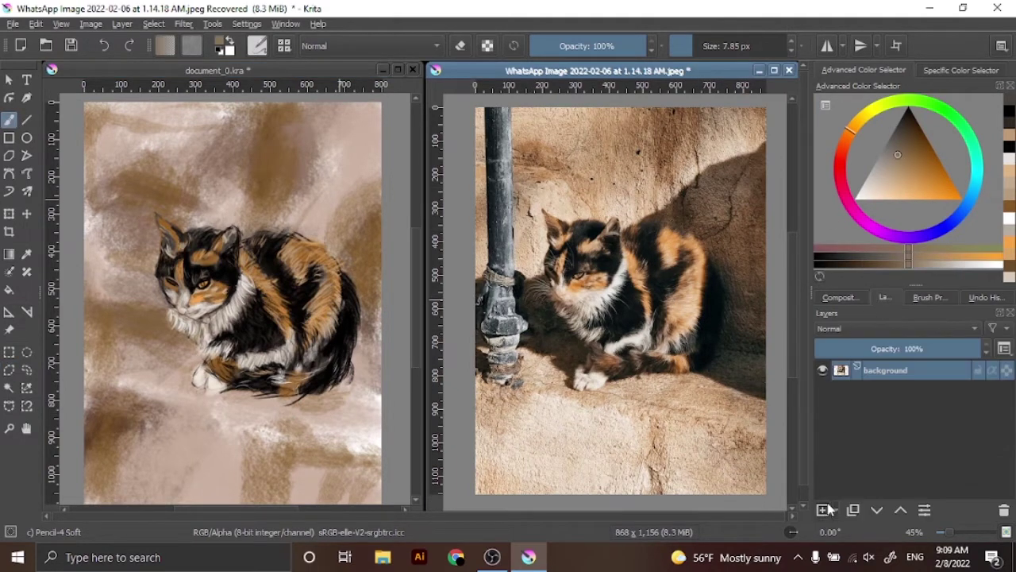
{"action": "left_click", "coordinate": [823, 510]}
{"action": "key", "text": "ctrl+Tab"}
{"action": "left_click", "coordinate": [822, 510]}
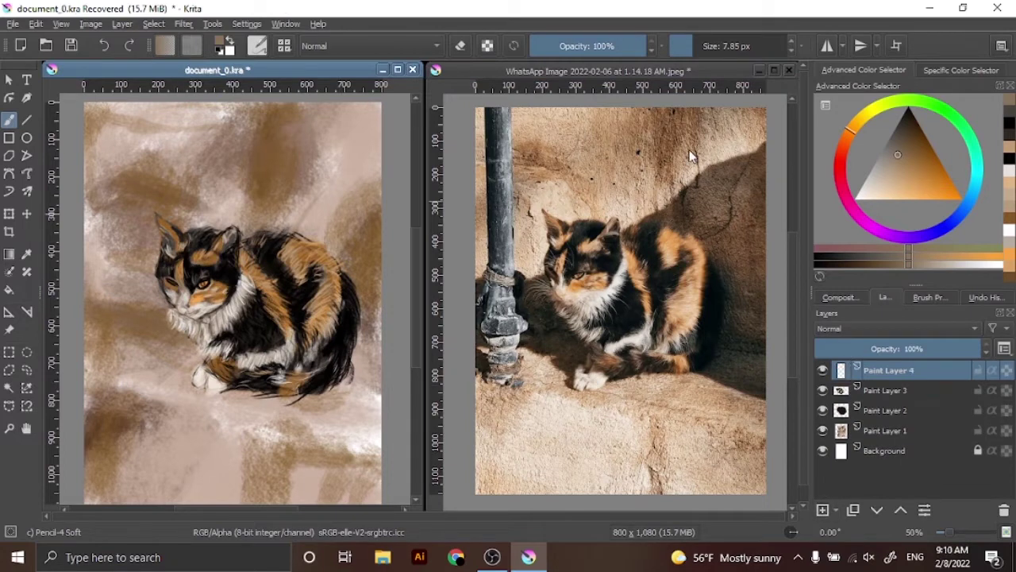
{"action": "left_click", "coordinate": [905, 149]}
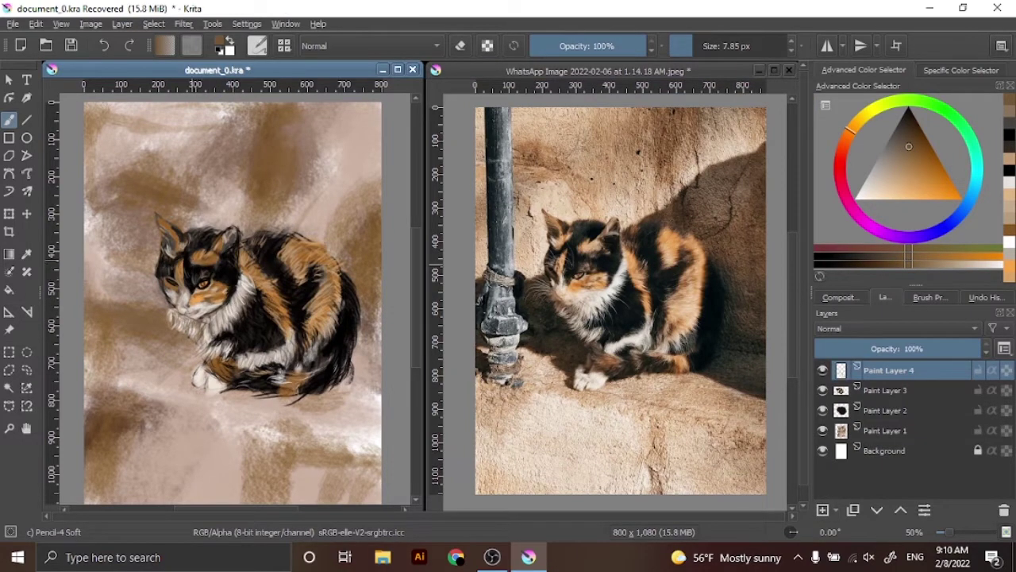
- Set 60% opacity, erase near the cat's head with a 25 px Eraser Circle, then return to the pencil
{"action": "left_click", "coordinate": [899, 175]}
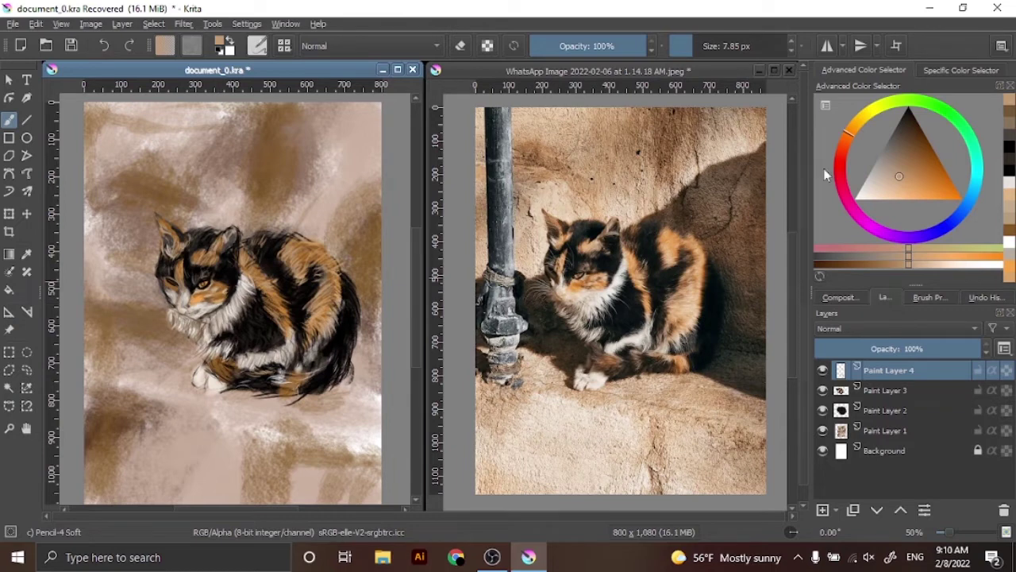
{"action": "left_click", "coordinate": [894, 154]}
{"action": "left_click", "coordinate": [588, 45]}
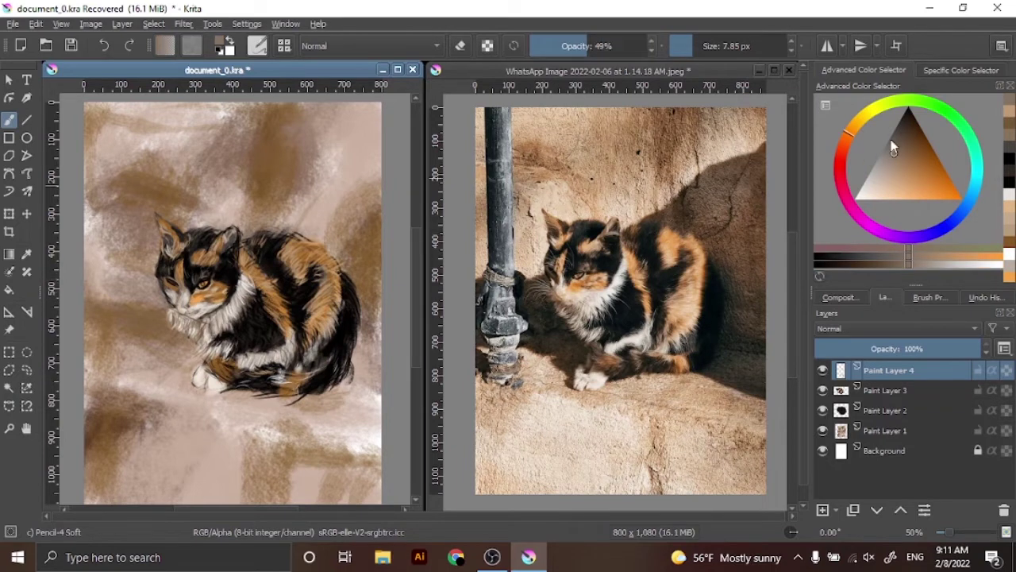
{"action": "left_click", "coordinate": [906, 124]}
{"action": "key", "text": "i"}
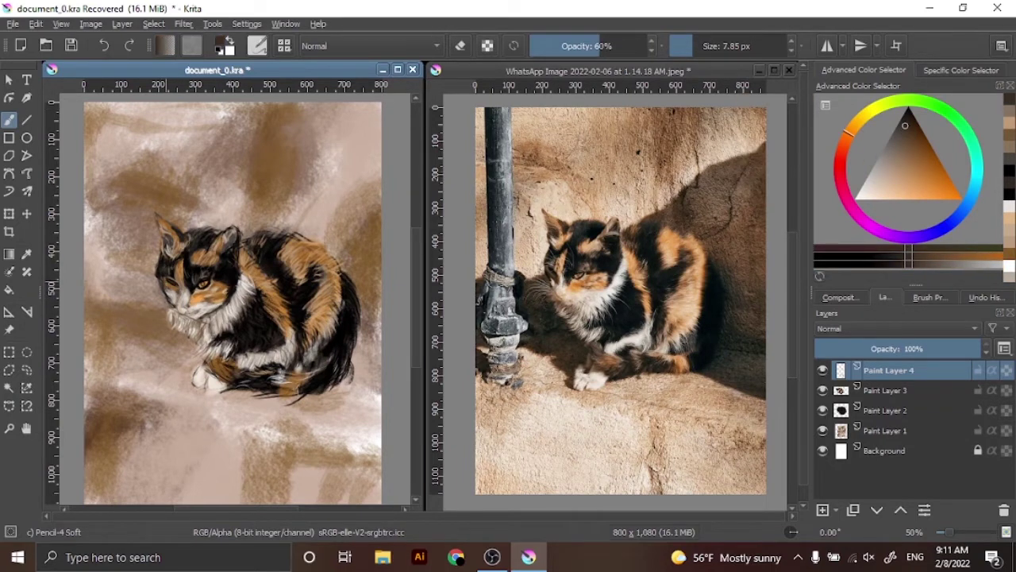
{"action": "left_click", "coordinate": [929, 297]}
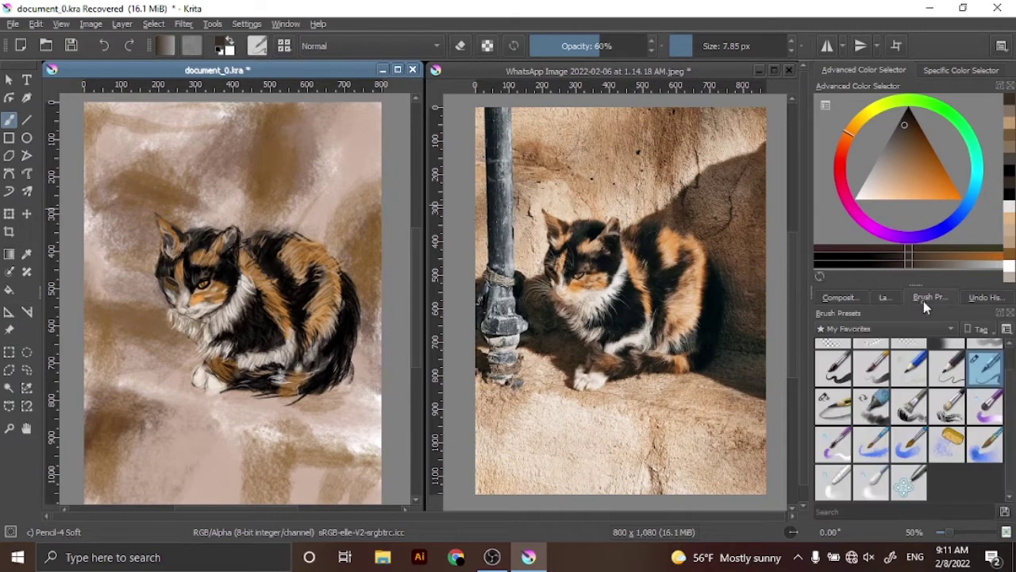
{"action": "left_click", "coordinate": [833, 357]}
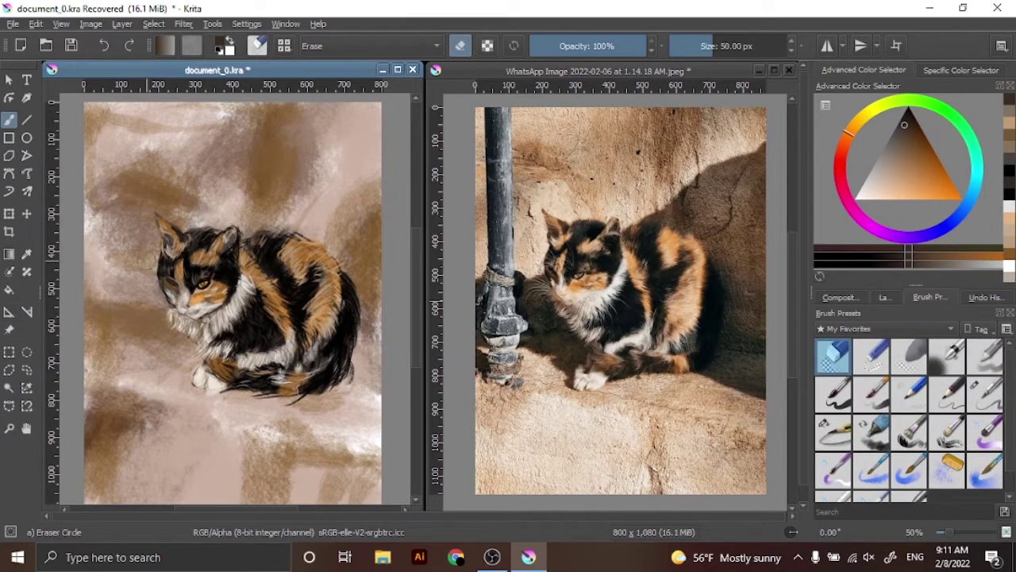
{"action": "left_click_drag", "start_coordinate": [314, 123], "coordinate": [294, 123]}
{"action": "left_click", "coordinate": [236, 243]}
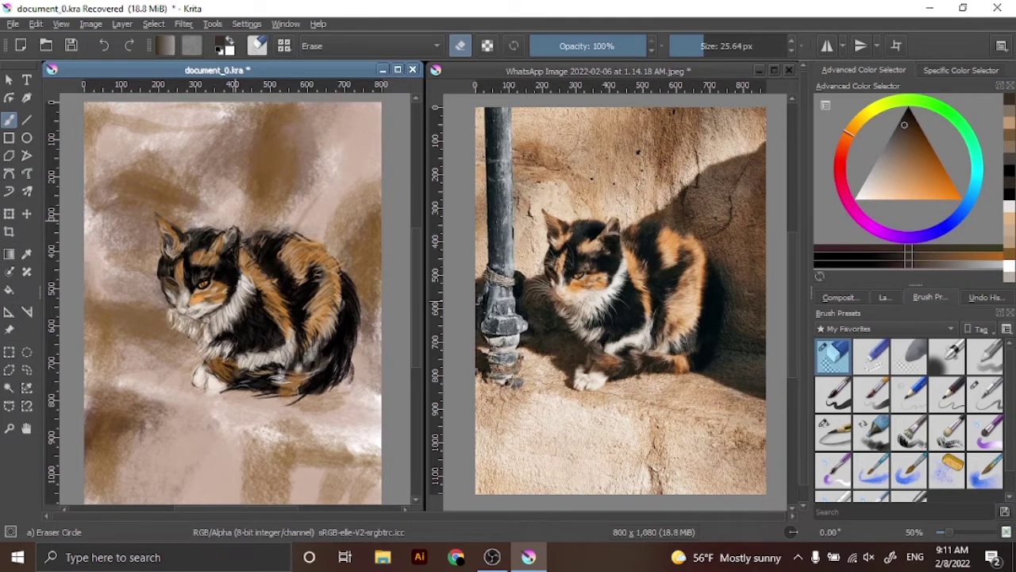
{"action": "left_click", "coordinate": [986, 392]}
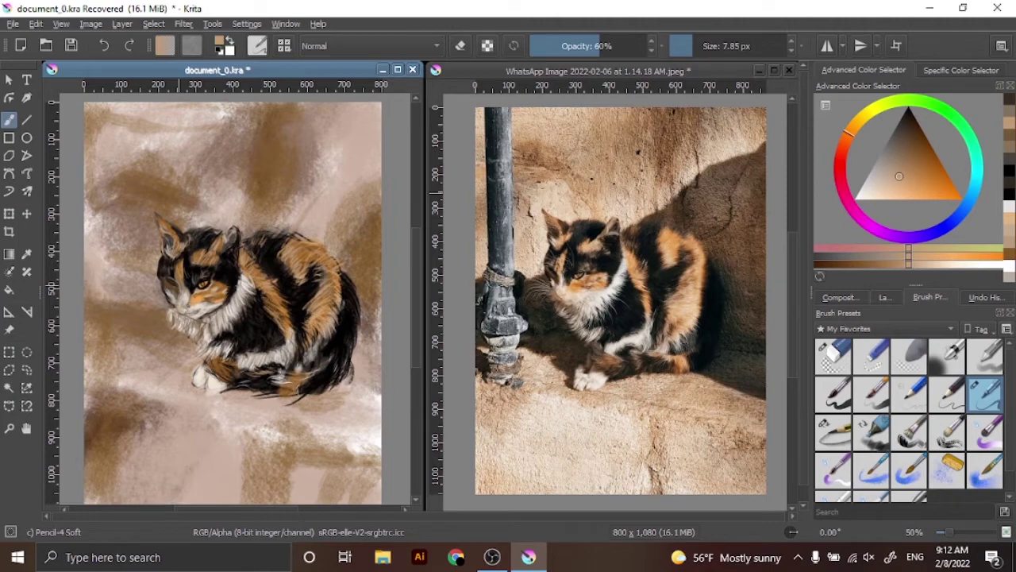
- Paint near-white fur strokes around the cat's chin and along its neck
{"action": "scroll", "coordinate": [198, 294], "scroll_direction": "up", "scroll_amount": 4}
{"action": "scroll", "coordinate": [198, 294], "scroll_direction": "down", "scroll_amount": 1}
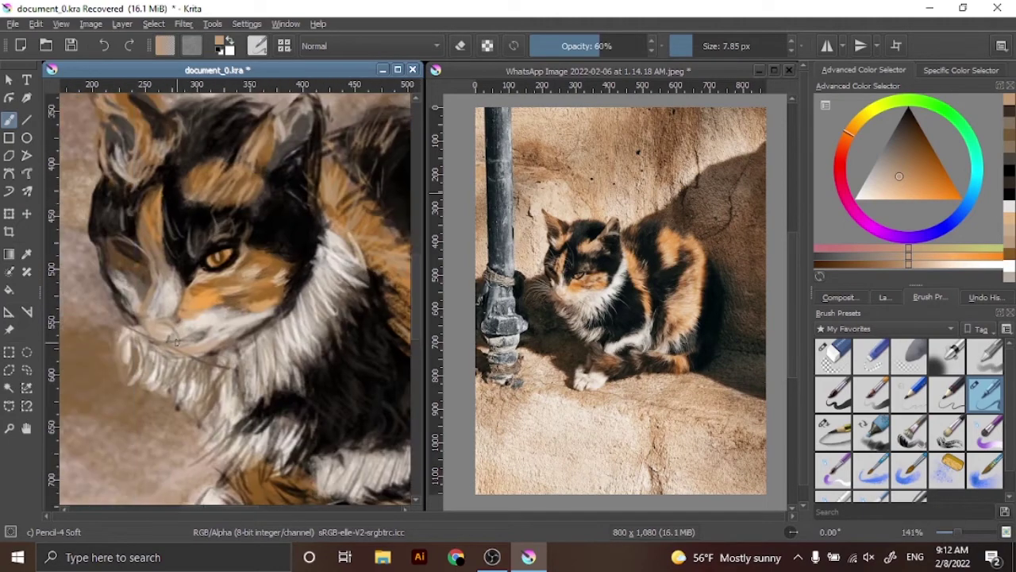
{"action": "left_click", "coordinate": [163, 318], "text": "ctrl"}
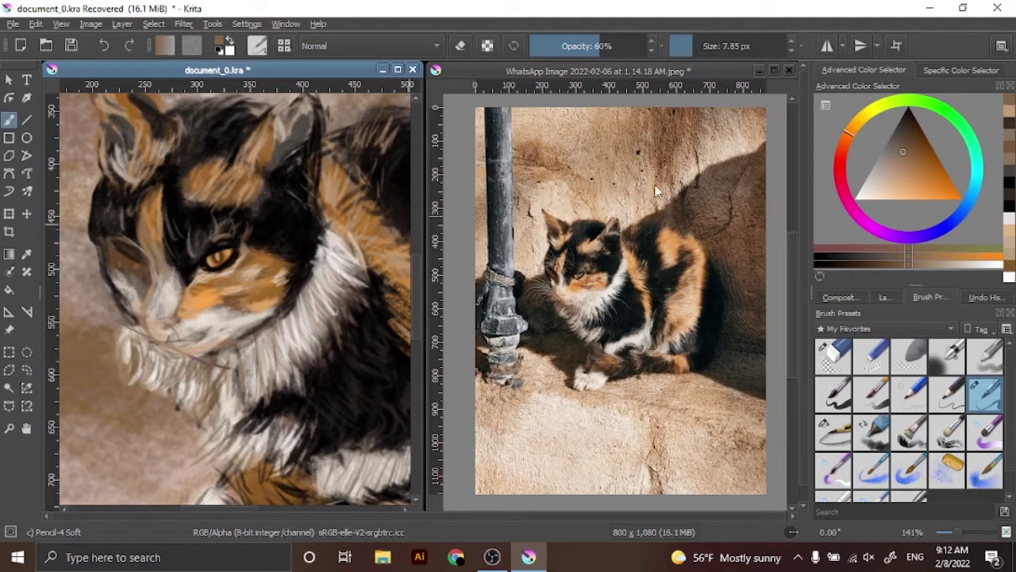
{"action": "left_click", "coordinate": [167, 327], "text": "ctrl"}
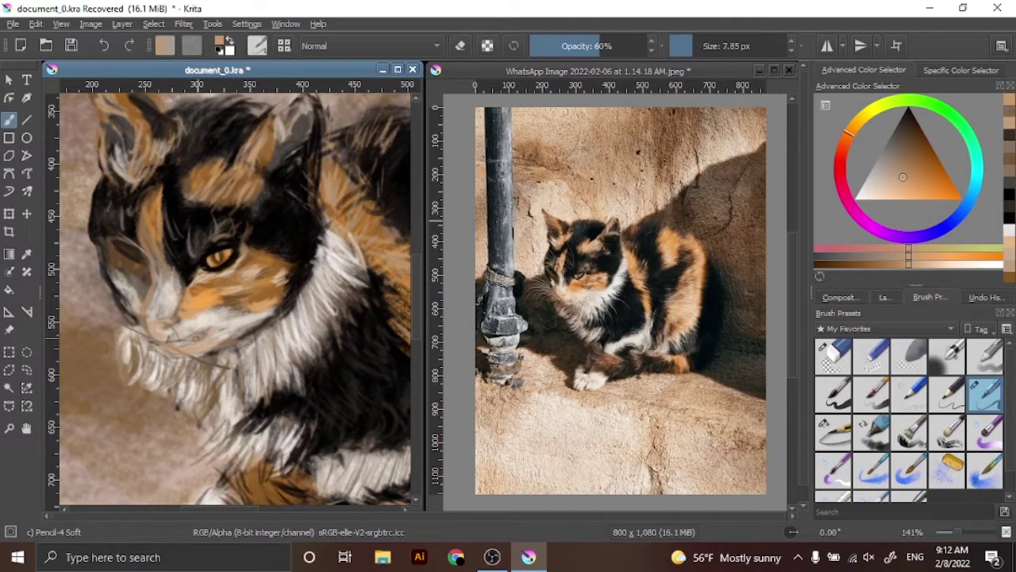
{"action": "left_click", "coordinate": [183, 357], "text": "ctrl"}
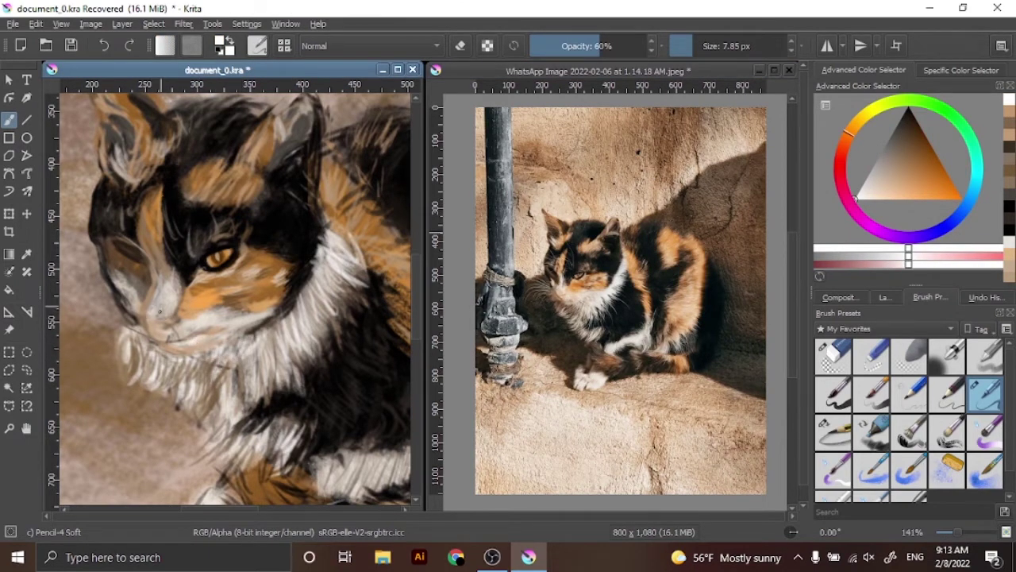
{"action": "left_click_drag", "start_coordinate": [160, 312], "coordinate": [174, 332]}
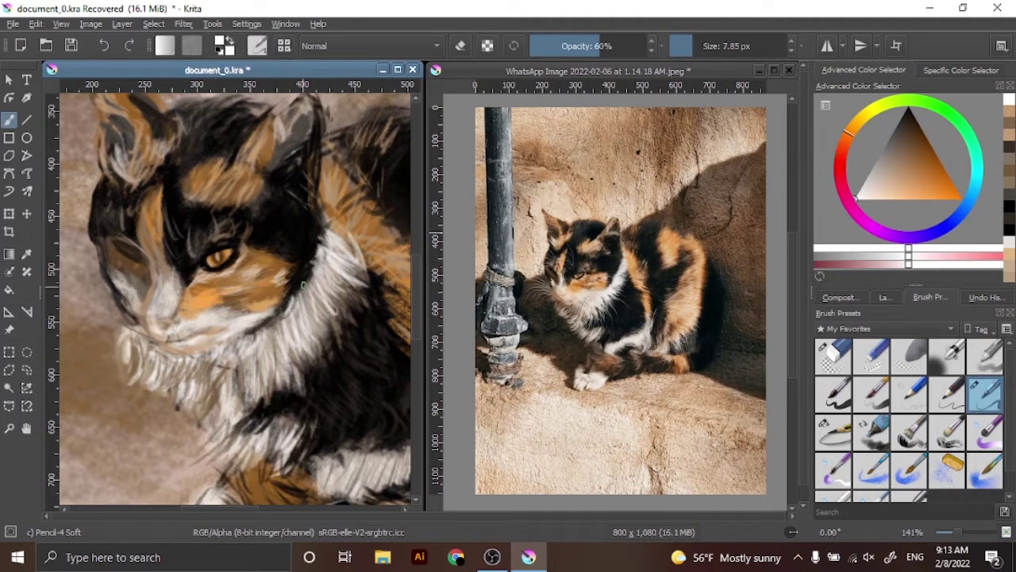
{"action": "left_click_drag", "start_coordinate": [302, 284], "coordinate": [340, 237]}
- Erase into the chest fur below the chin with Eraser Circle, then zoom out
{"action": "left_click", "coordinate": [833, 355]}
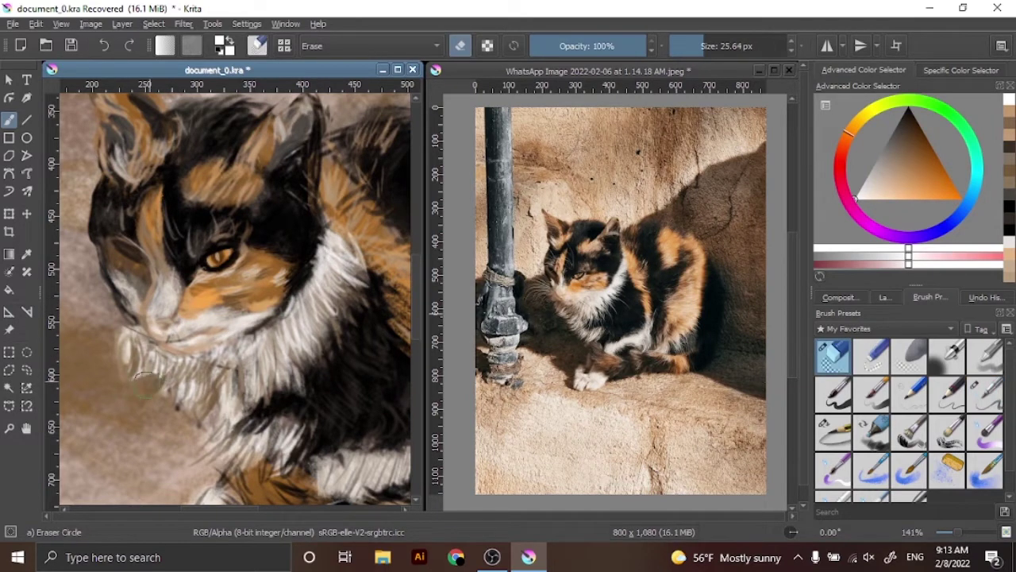
{"action": "left_click_drag", "start_coordinate": [163, 393], "coordinate": [131, 365]}
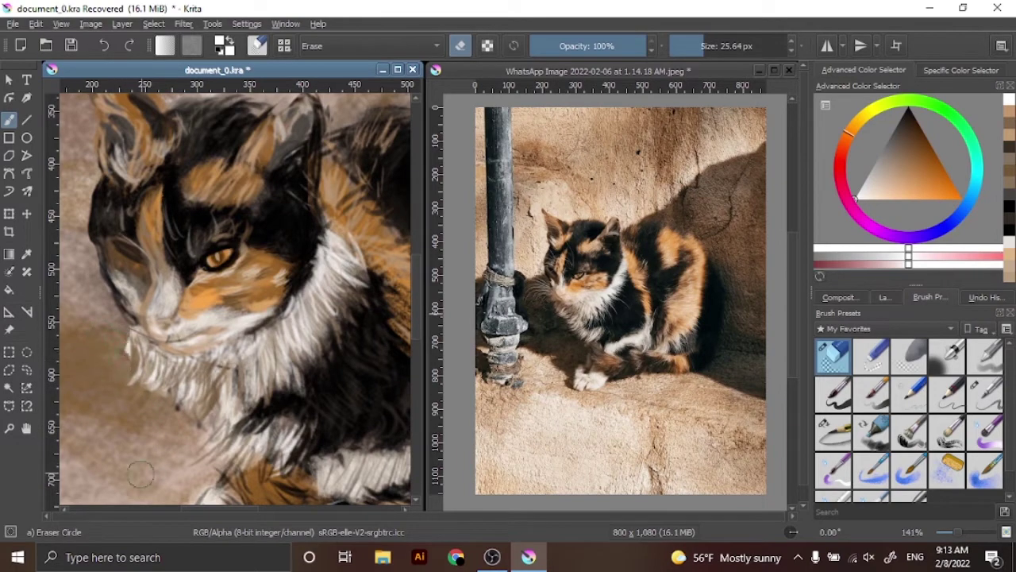
{"action": "key", "text": "minus"}
{"action": "key", "text": "minus"}
{"action": "left_click", "coordinate": [984, 394]}
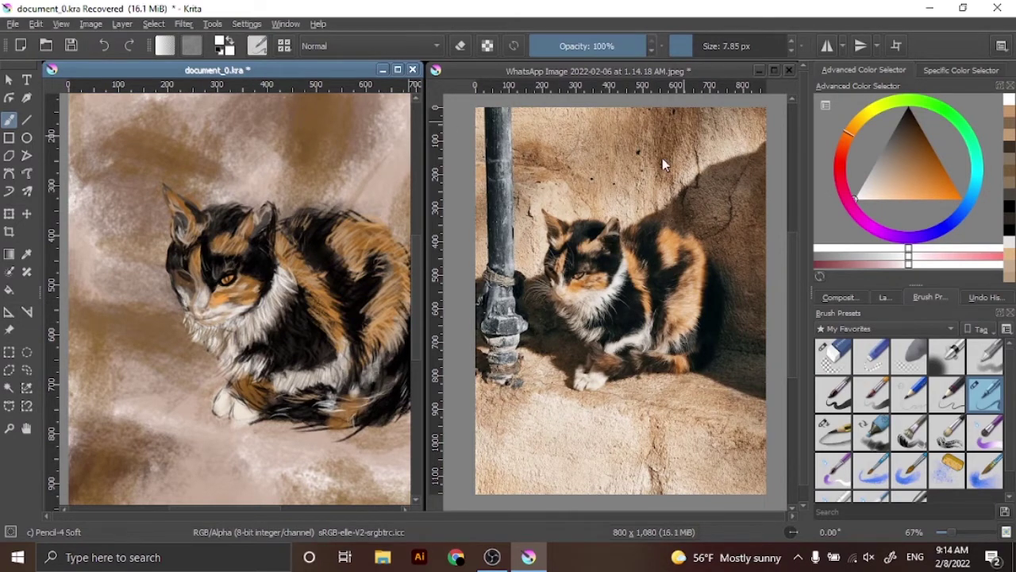
- Paint a light beige stroke at full opacity beside the cat's back
{"action": "left_click", "coordinate": [600, 46]}
{"action": "key", "text": "d"}
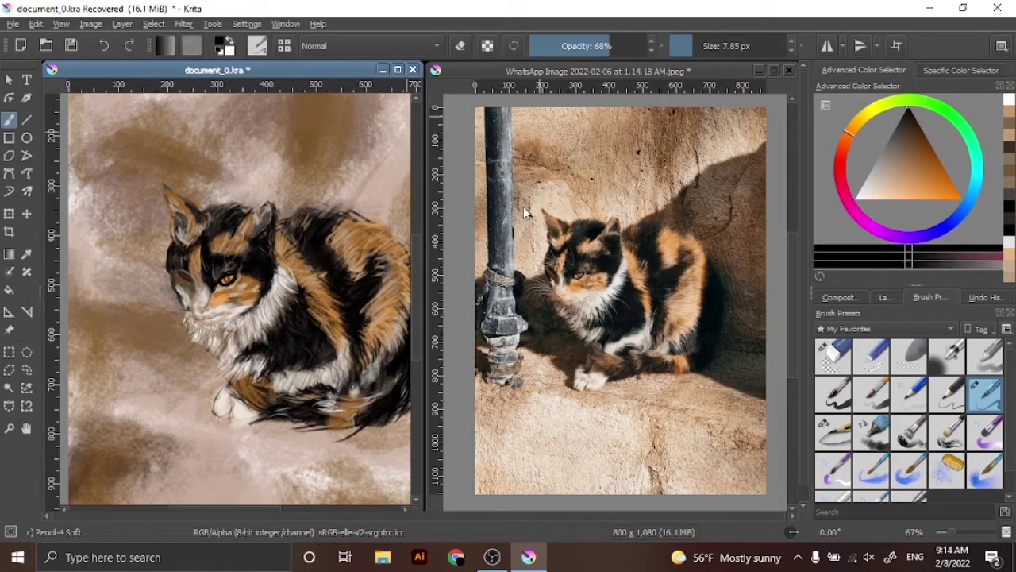
{"action": "left_click", "coordinate": [590, 150], "text": "ctrl"}
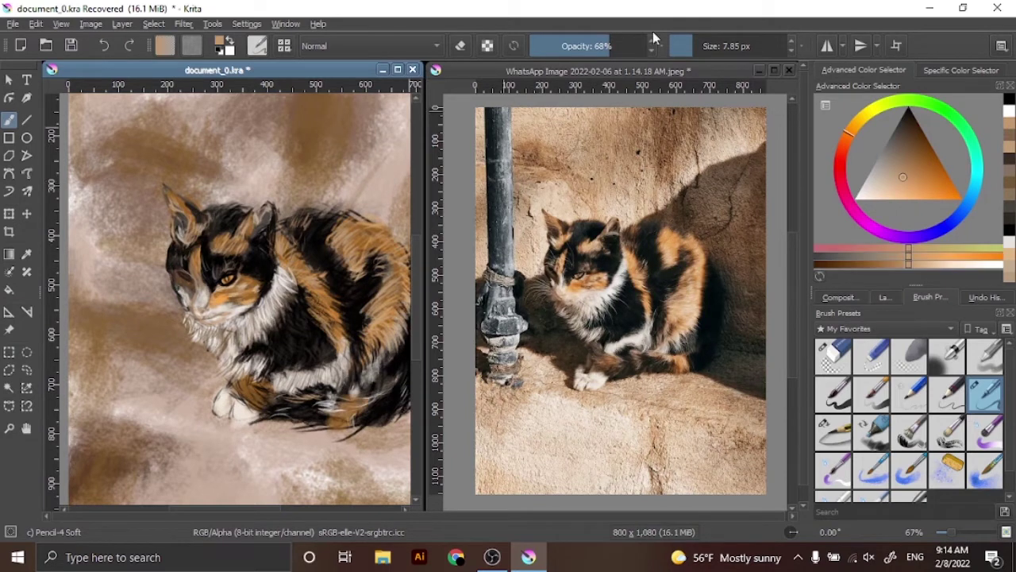
{"action": "left_click", "coordinate": [644, 45]}
{"action": "left_click", "coordinate": [200, 242], "text": "ctrl"}
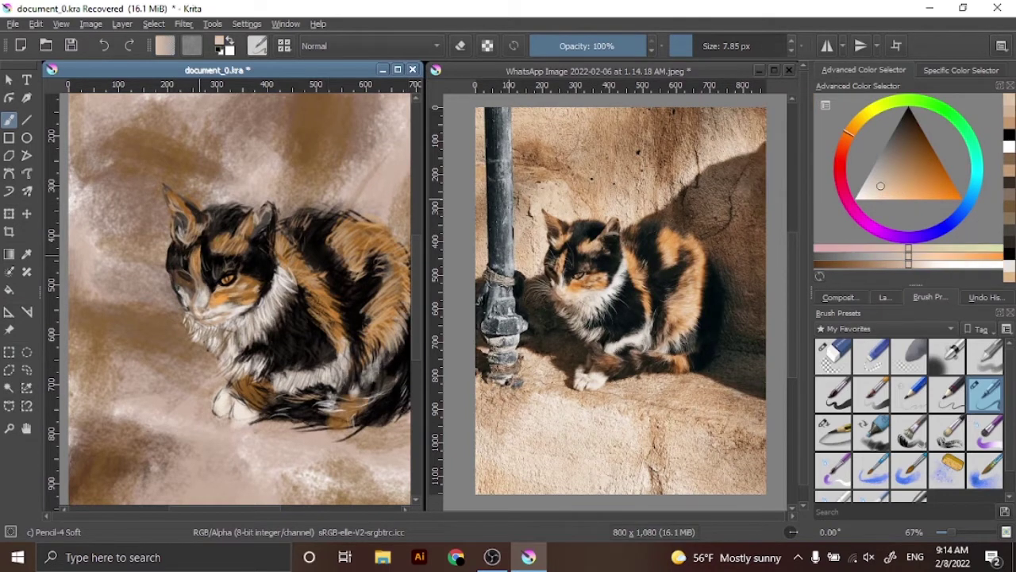
{"action": "left_click_drag", "start_coordinate": [273, 200], "coordinate": [276, 260]}
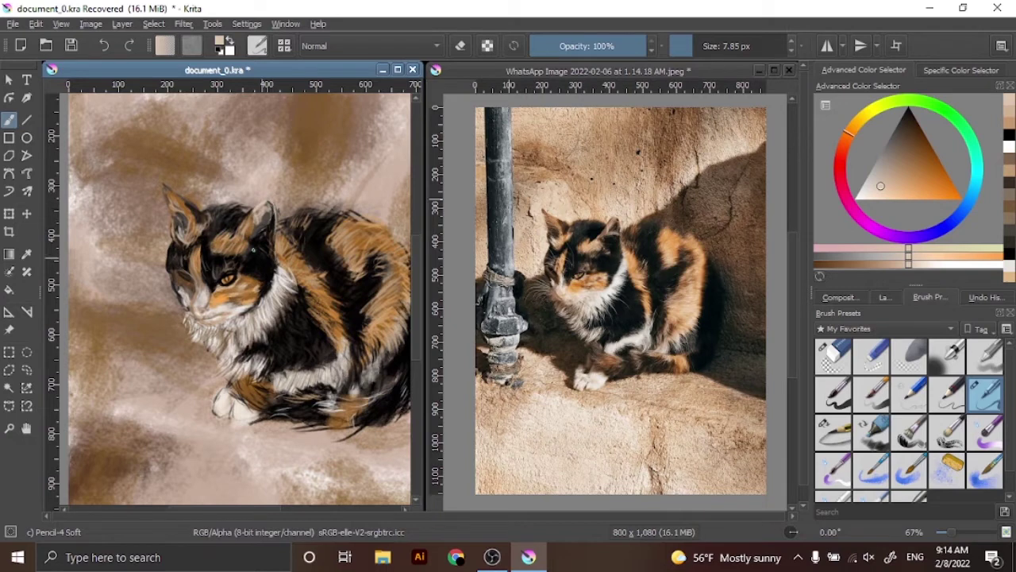
- Pick a light orange on Pencil-4 Soft, zoom out to the whole canvas, and reset to black
{"action": "key", "text": "slash"}
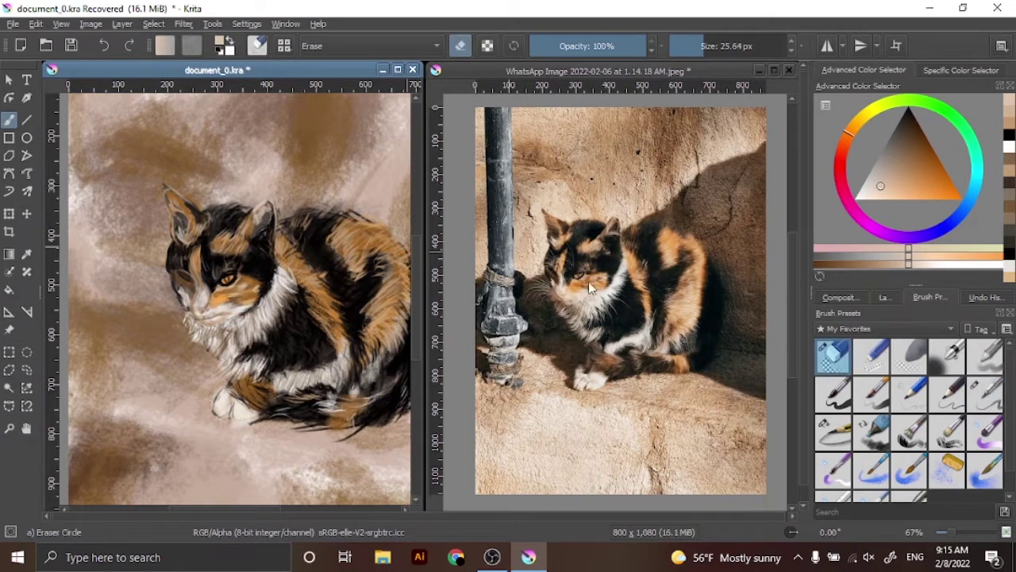
{"action": "left_click", "coordinate": [985, 394]}
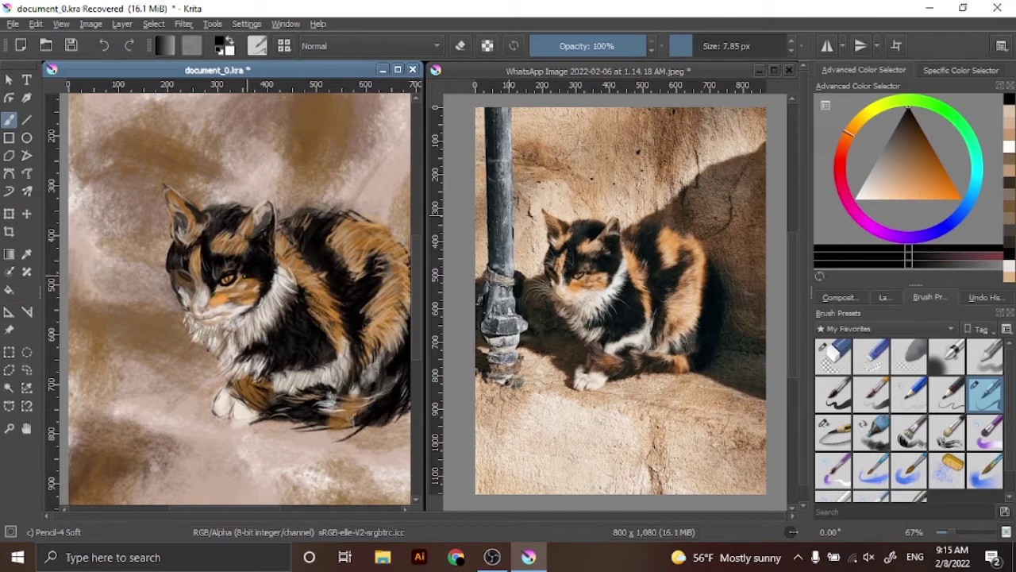
{"action": "left_click", "coordinate": [923, 181]}
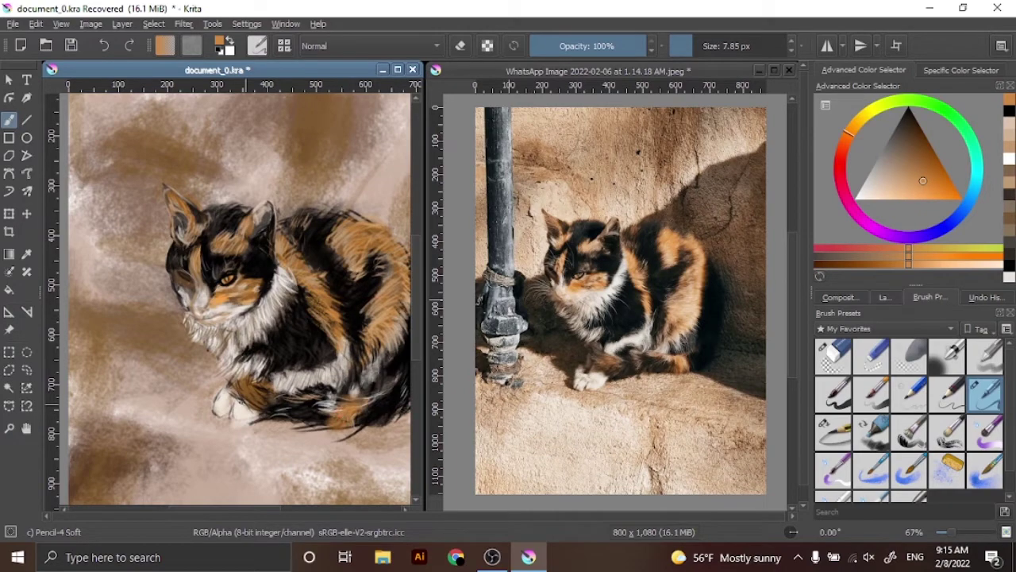
{"action": "key", "text": "minus"}
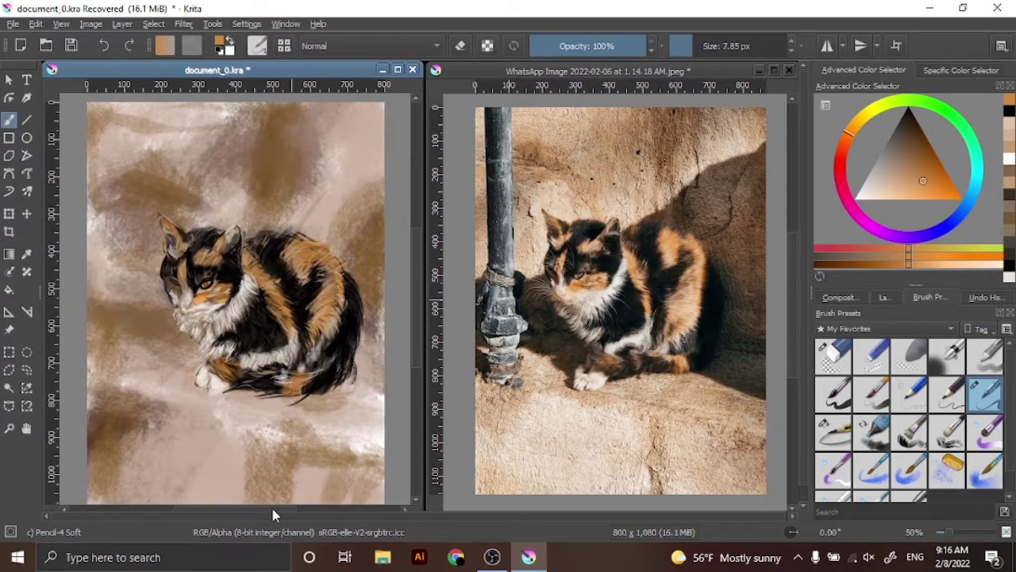
{"action": "key", "text": "d"}
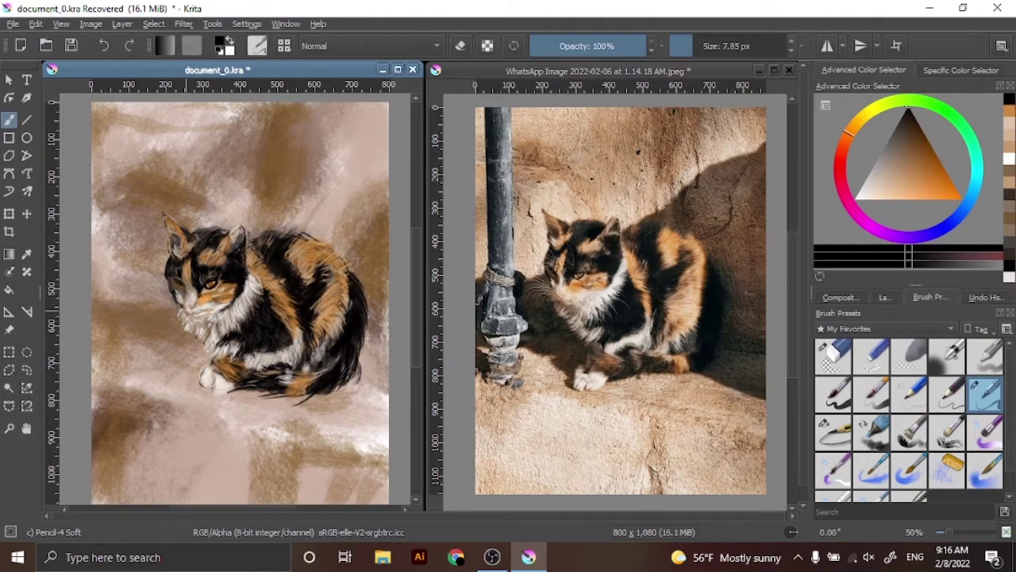
- Sample beige, near-white, dark brownish grey and orange fur colours, then view the whole painting
{"action": "left_click", "coordinate": [185, 306], "text": "ctrl"}
{"action": "scroll", "coordinate": [185, 307], "scroll_direction": "up", "scroll_amount": 2}
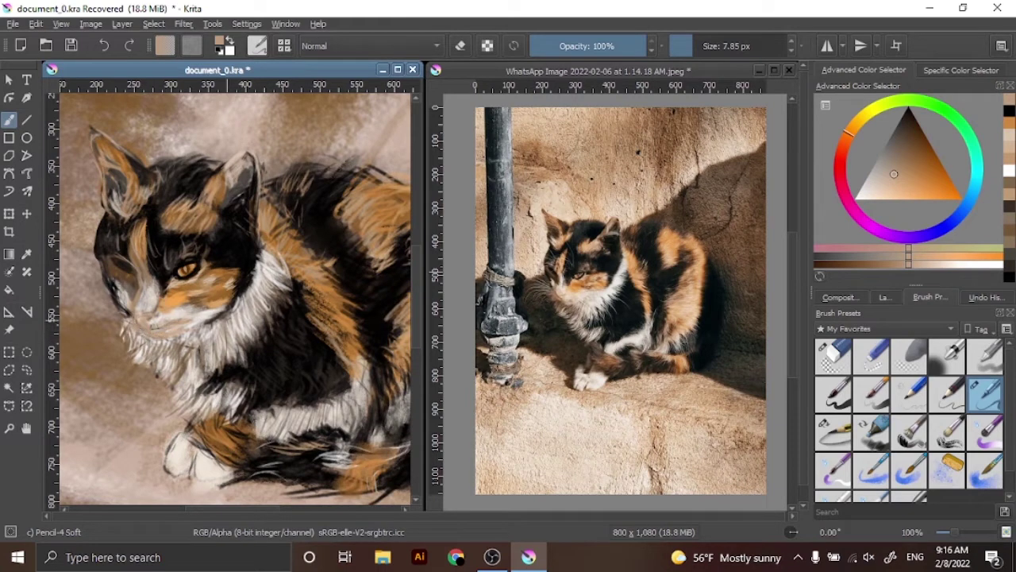
{"action": "left_click", "coordinate": [161, 337], "text": "ctrl"}
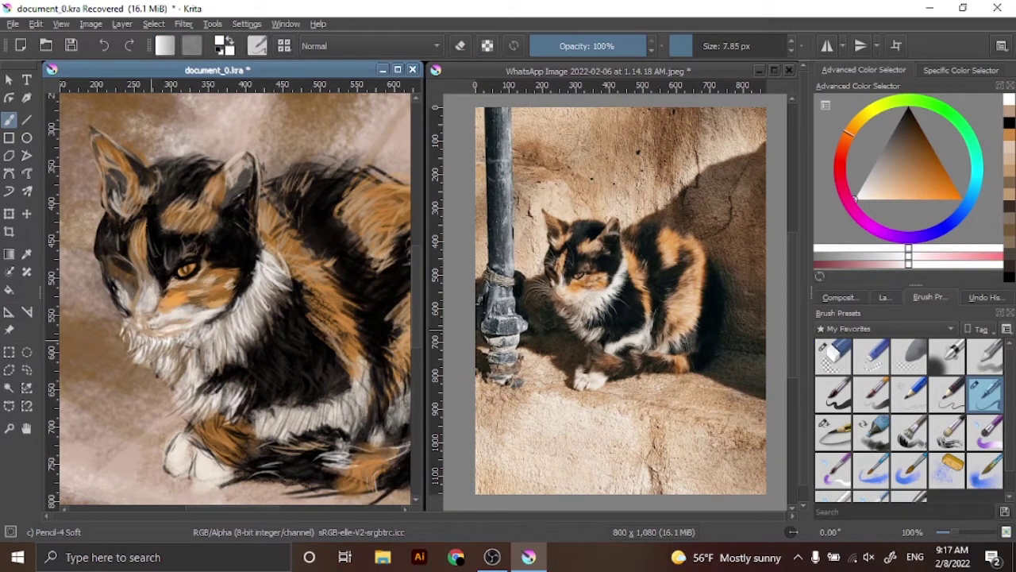
{"action": "left_click", "coordinate": [703, 227], "text": "ctrl"}
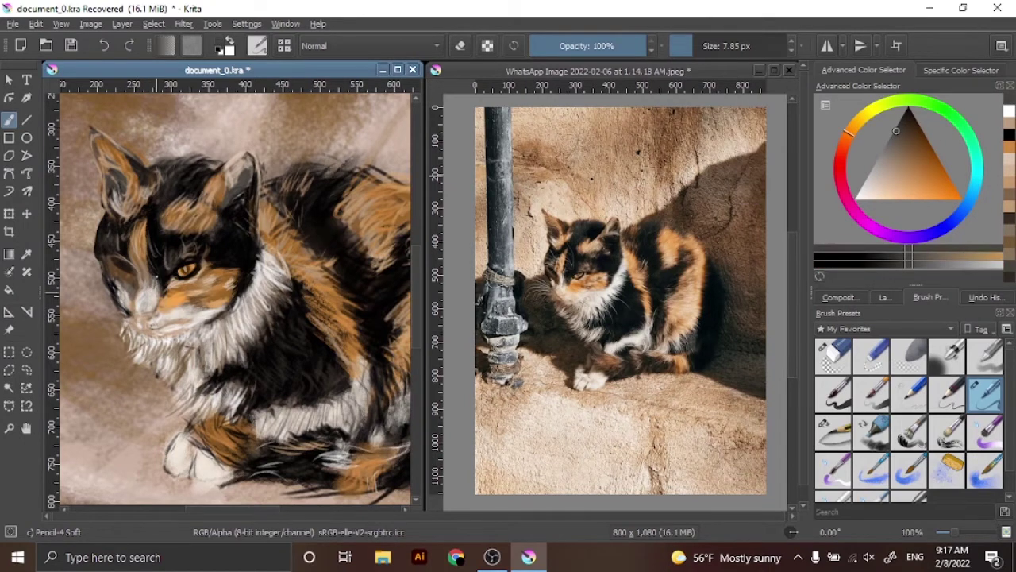
{"action": "left_click", "coordinate": [127, 252], "text": "ctrl"}
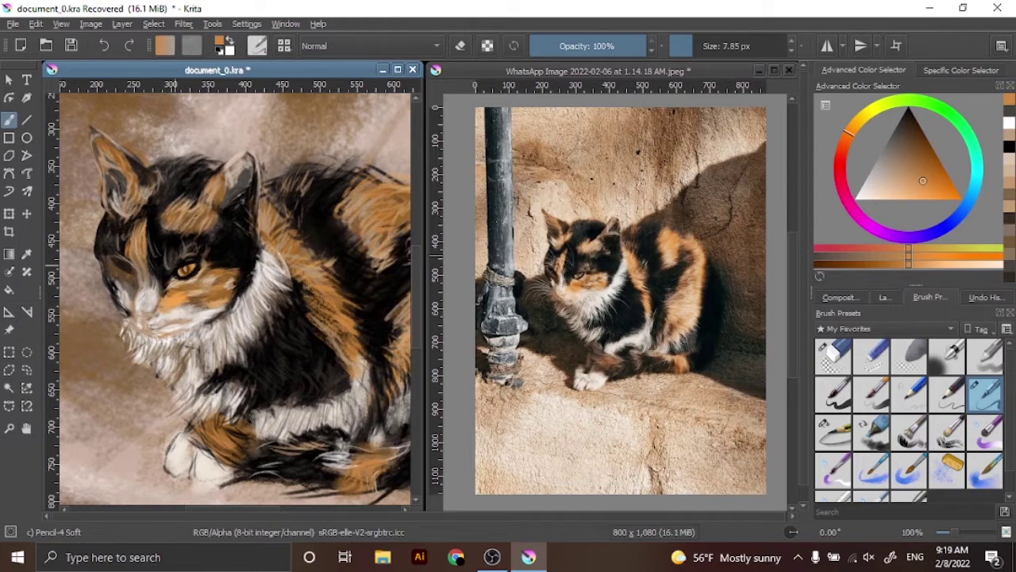
{"action": "key", "text": "minus"}
{"action": "key", "text": "minus"}
- Choose white and toggle eraser mode on and off, ending on the soft pencil
{"action": "scroll", "coordinate": [1007, 401], "scroll_direction": "down", "scroll_amount": 1}
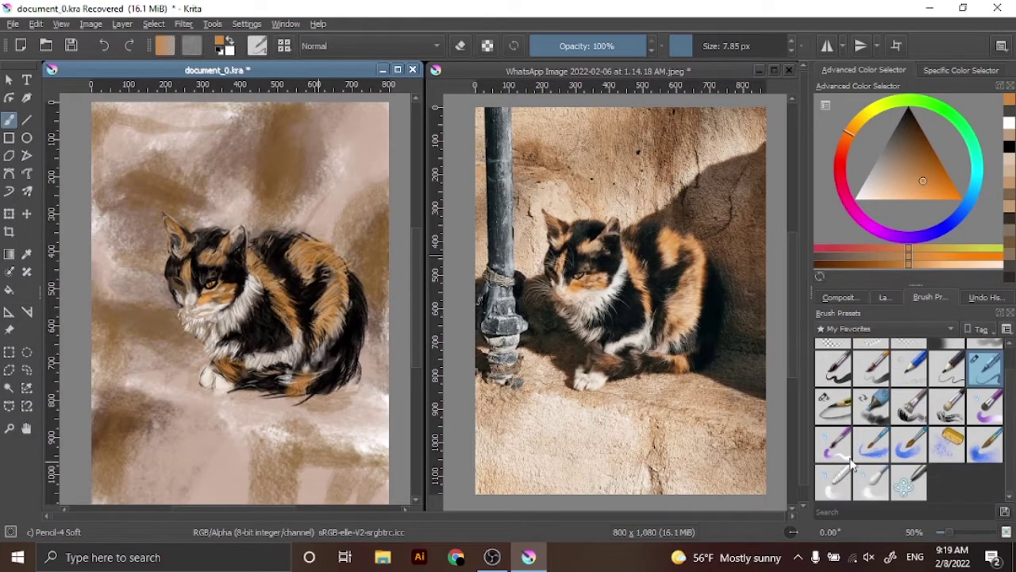
{"action": "left_click", "coordinate": [856, 199]}
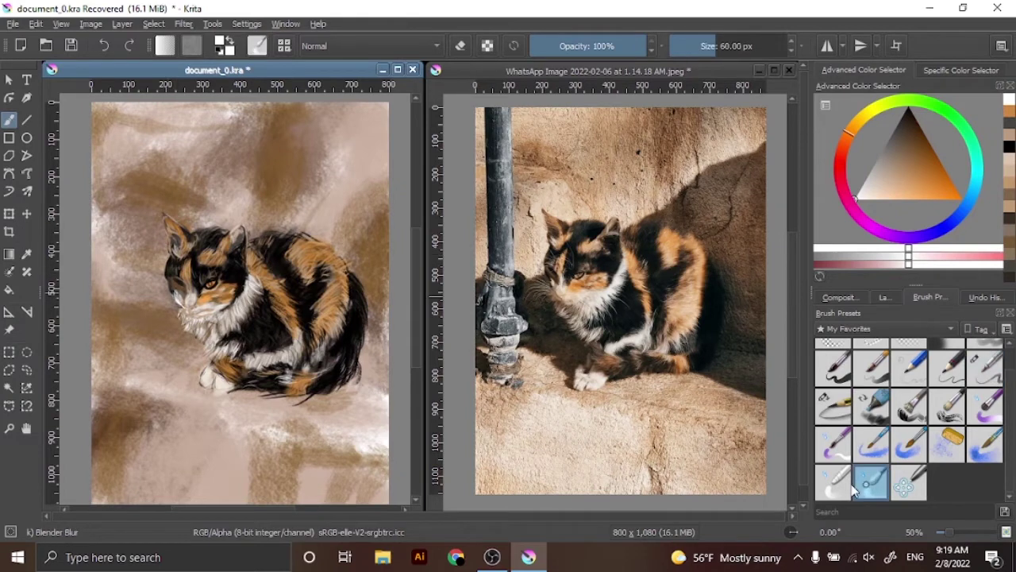
{"action": "key", "text": "e"}
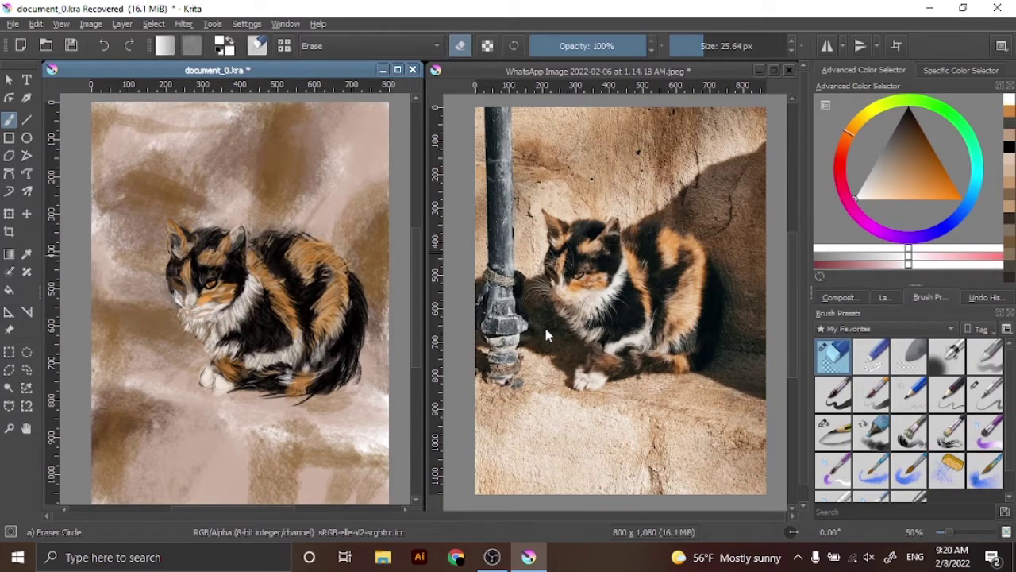
{"action": "scroll", "coordinate": [137, 340], "scroll_direction": "up", "scroll_amount": 3}
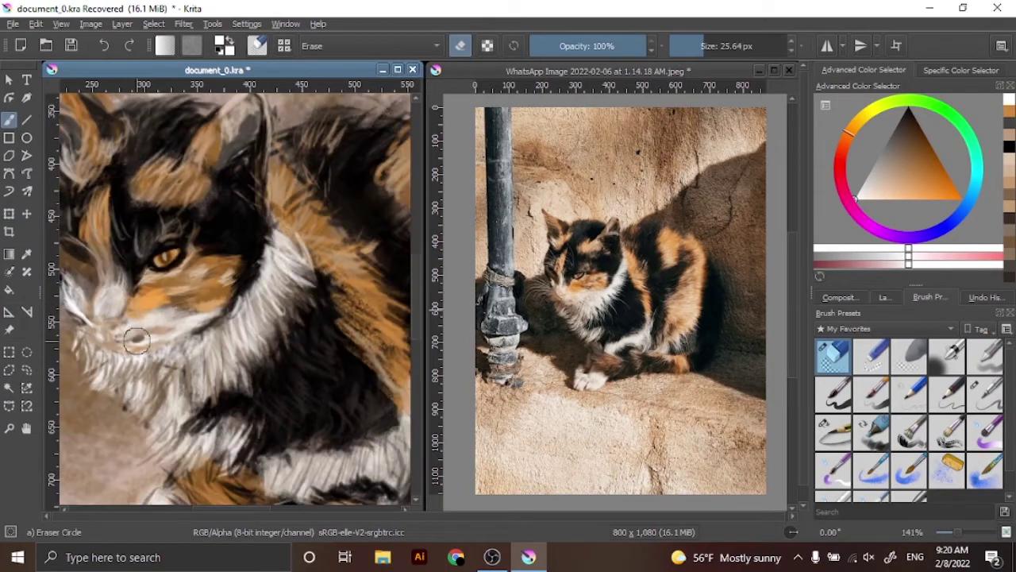
{"action": "key", "text": "e"}
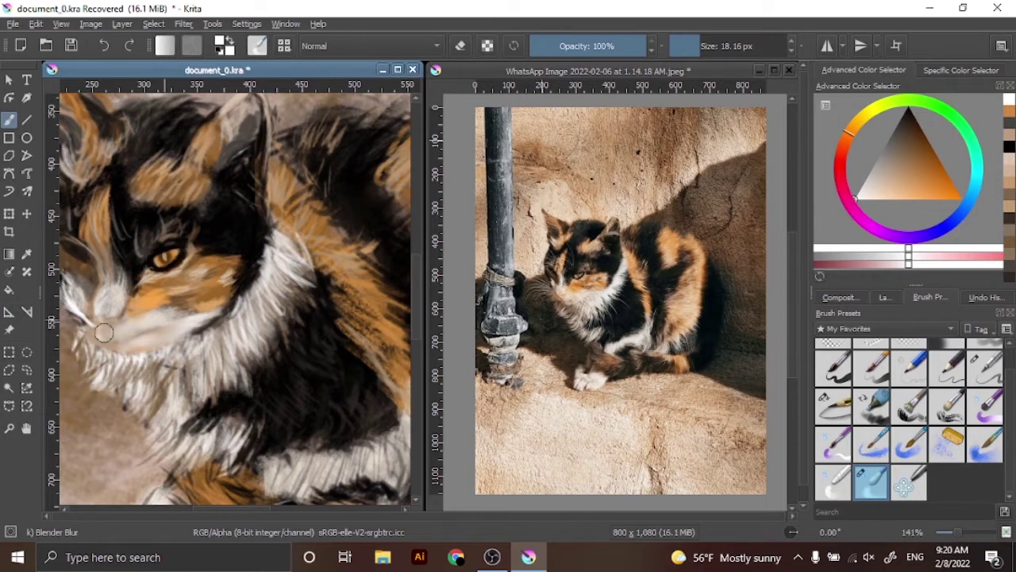
{"action": "scroll", "coordinate": [201, 282], "scroll_direction": "left", "scroll_amount": 3}
{"action": "key", "text": "e"}
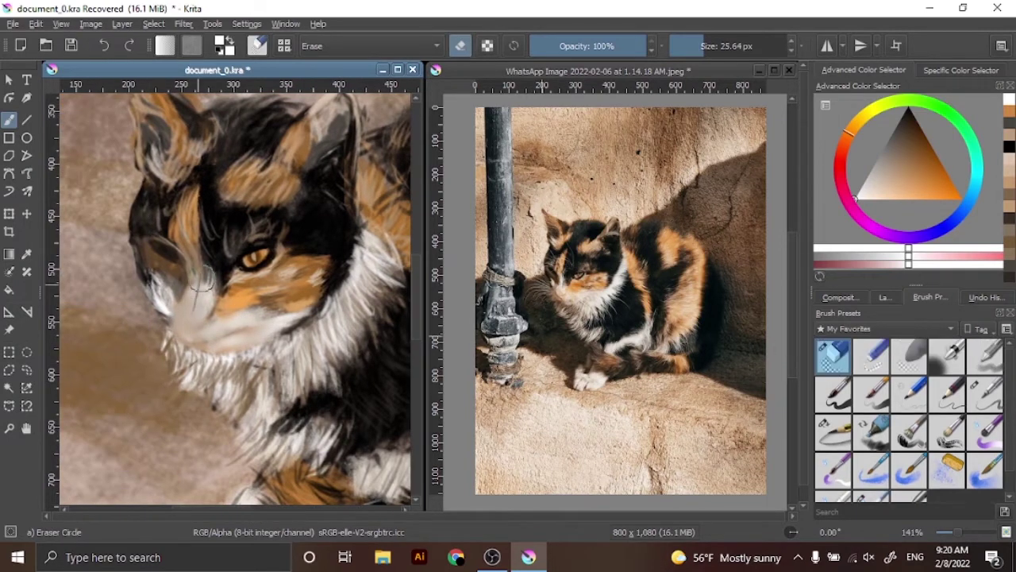
{"action": "key", "text": "e"}
- Paint light fur strands at the chin, undo the yellow dab, and pick near-white then medium grey
{"action": "mouse_move", "coordinate": [181, 326]}
{"action": "left_mouse_down"}
{"action": "mouse_move", "coordinate": [183, 305]}
{"action": "mouse_move", "coordinate": [211, 290]}
{"action": "left_mouse_up"}
{"action": "left_click", "coordinate": [221, 380], "text": "ctrl"}
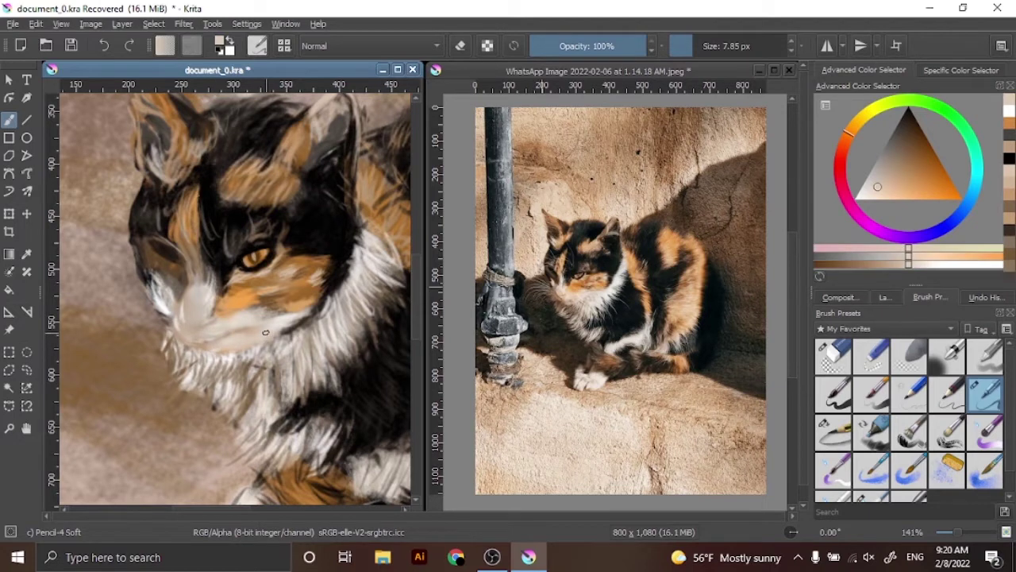
{"action": "left_click_drag", "start_coordinate": [849, 131], "coordinate": [862, 115]}
{"action": "left_click_drag", "start_coordinate": [899, 164], "coordinate": [907, 177]}
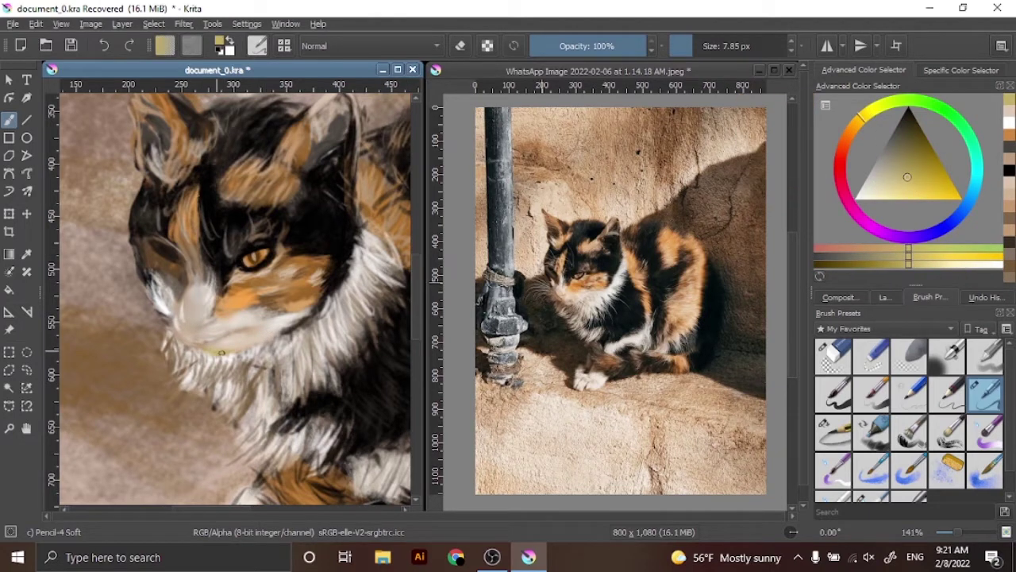
{"action": "key", "text": "ctrl+z"}
{"action": "left_click", "coordinate": [195, 297], "text": "ctrl"}
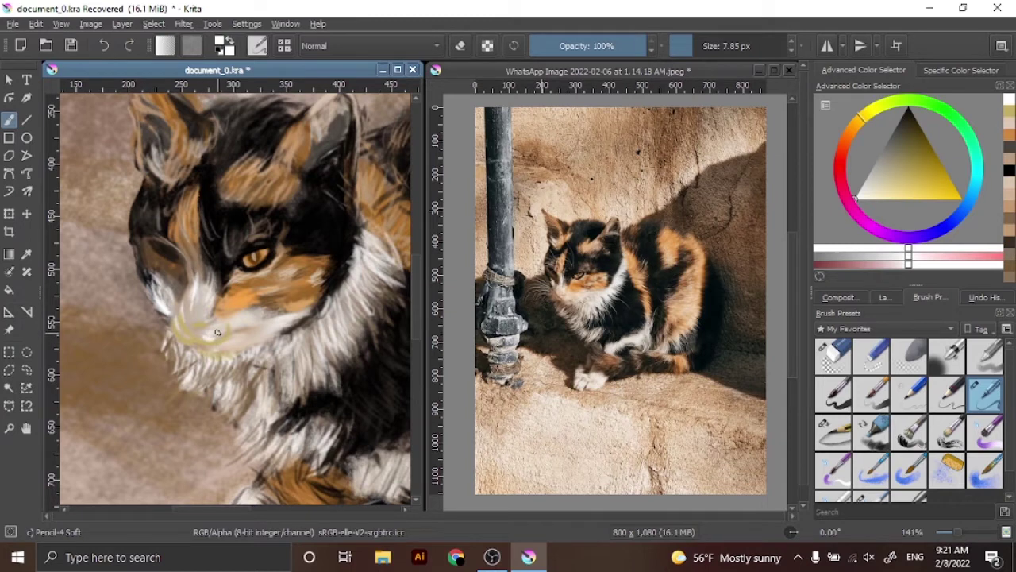
{"action": "mouse_move", "coordinate": [893, 140]}
{"action": "left_mouse_down"}
{"action": "mouse_move", "coordinate": [841, 179]}
{"action": "mouse_move", "coordinate": [898, 181]}
{"action": "left_mouse_up"}
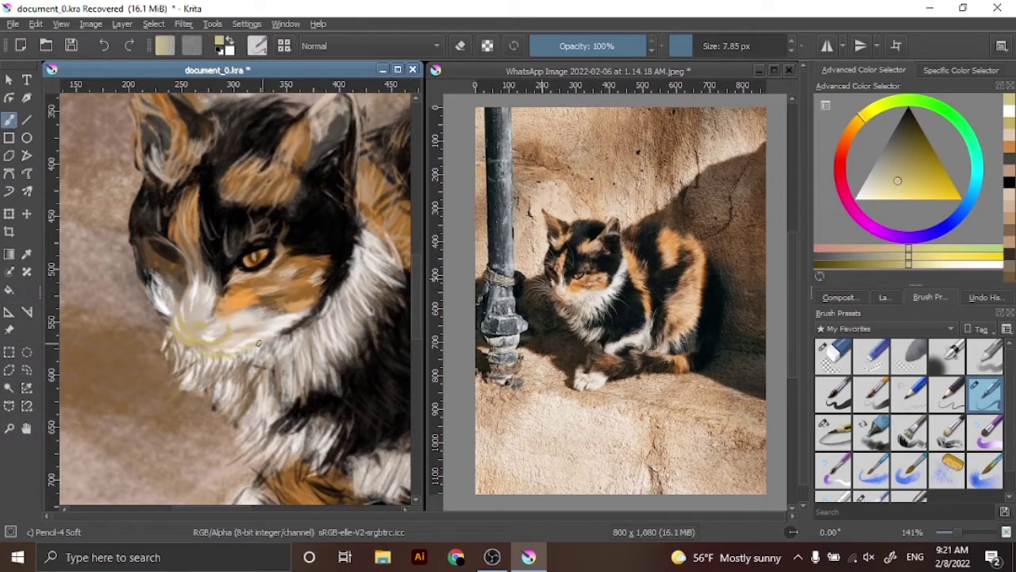
- Paint orange-brown fur strokes on the cat's face and sample tans from the reference photo
{"action": "left_click", "coordinate": [160, 257], "text": "ctrl"}
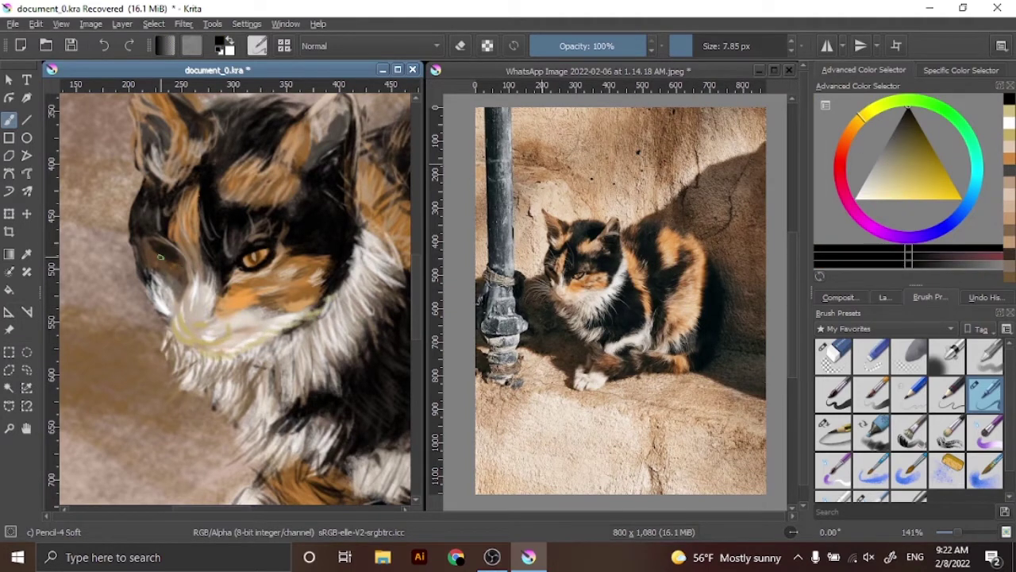
{"action": "left_click", "coordinate": [143, 232], "text": "ctrl"}
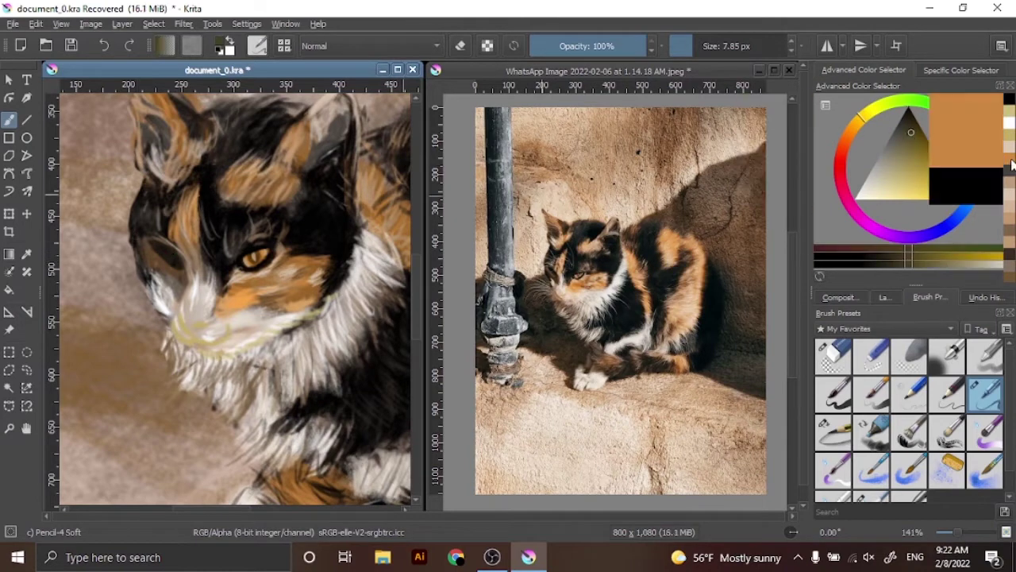
{"action": "left_click_drag", "start_coordinate": [151, 251], "coordinate": [156, 234]}
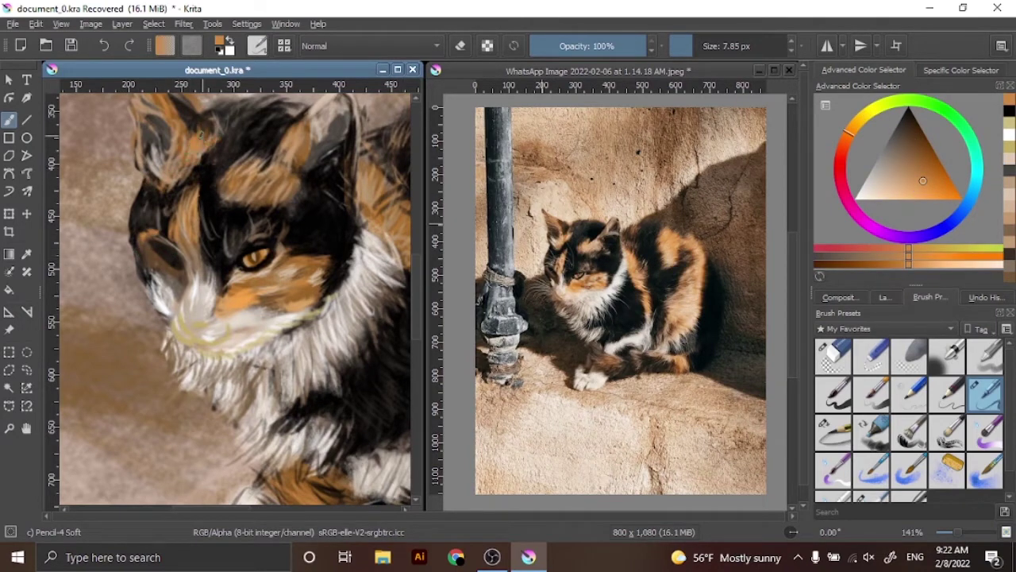
{"action": "left_click", "coordinate": [735, 159], "text": "ctrl"}
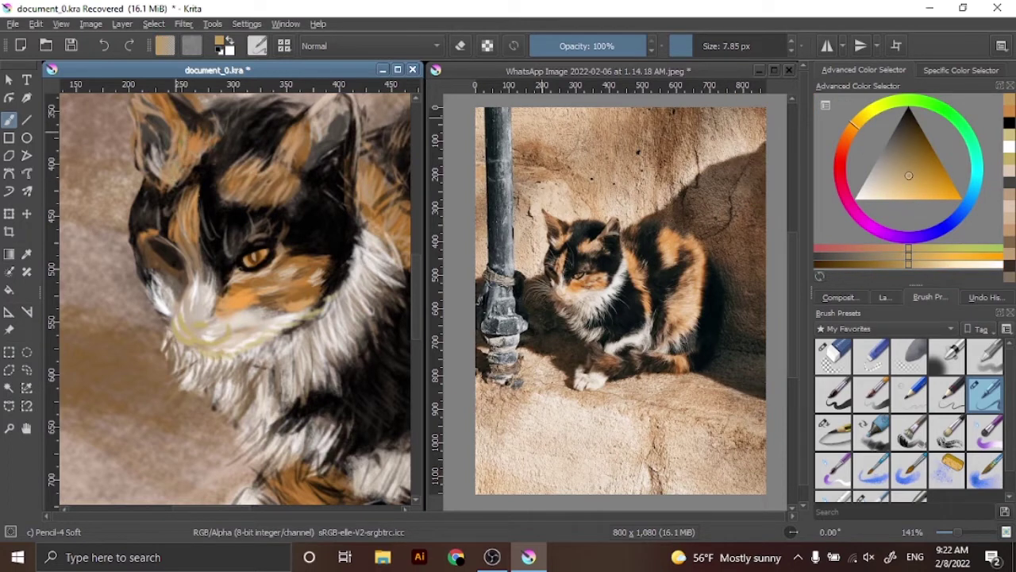
{"action": "left_click", "coordinate": [774, 155], "text": "ctrl"}
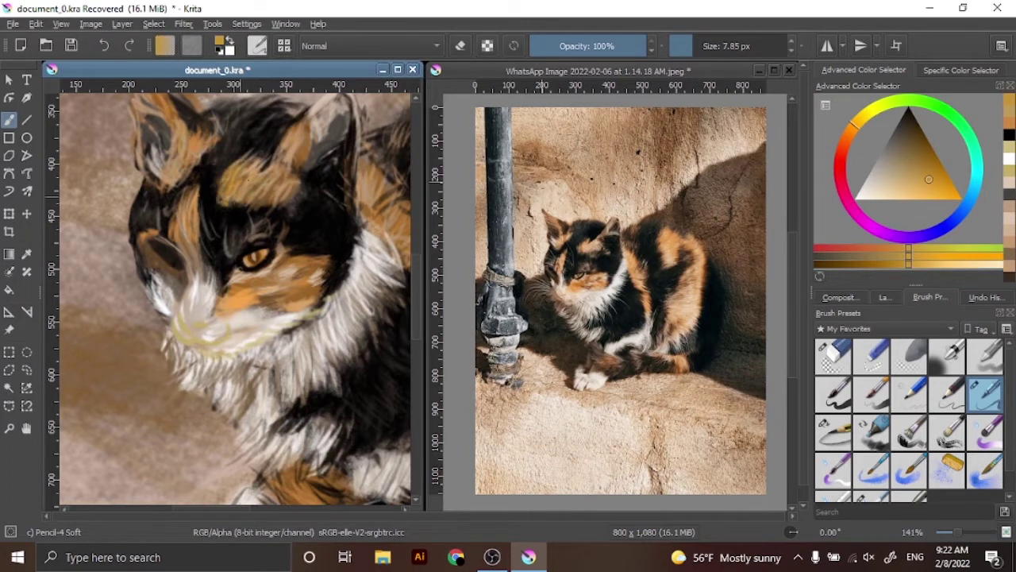
- Shrink the brush to 1.81 px for fine hairs and sample tan and orange-tan from the painting
{"action": "key", "text": "d"}
{"action": "scroll", "coordinate": [418, 254], "scroll_direction": "up", "scroll_amount": 3}
{"action": "scroll", "coordinate": [419, 254], "scroll_direction": "down", "scroll_amount": 1}
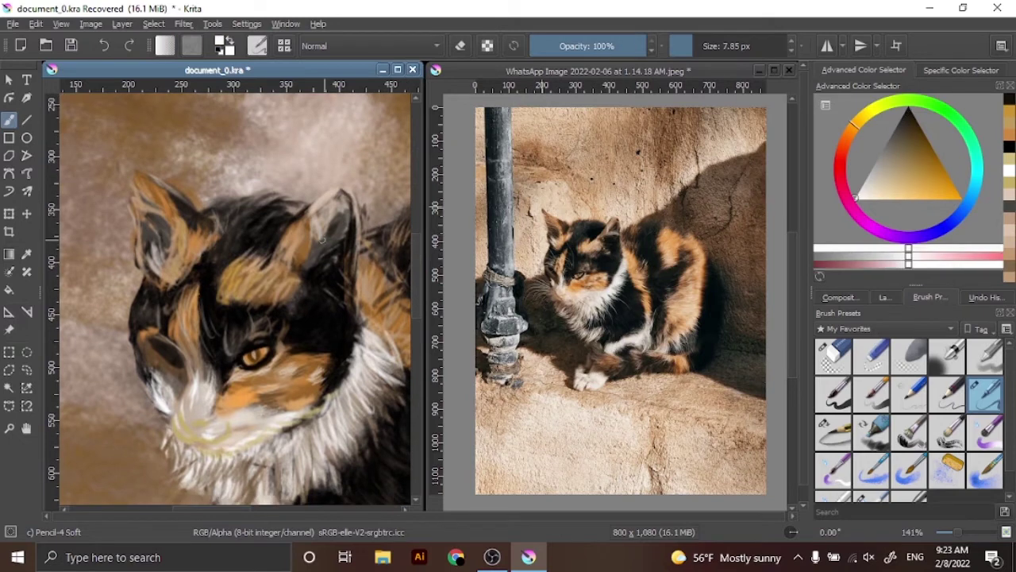
{"action": "key", "text": "x"}
{"action": "key", "text": "["}
{"action": "key", "text": "["}
{"action": "key", "text": "["}
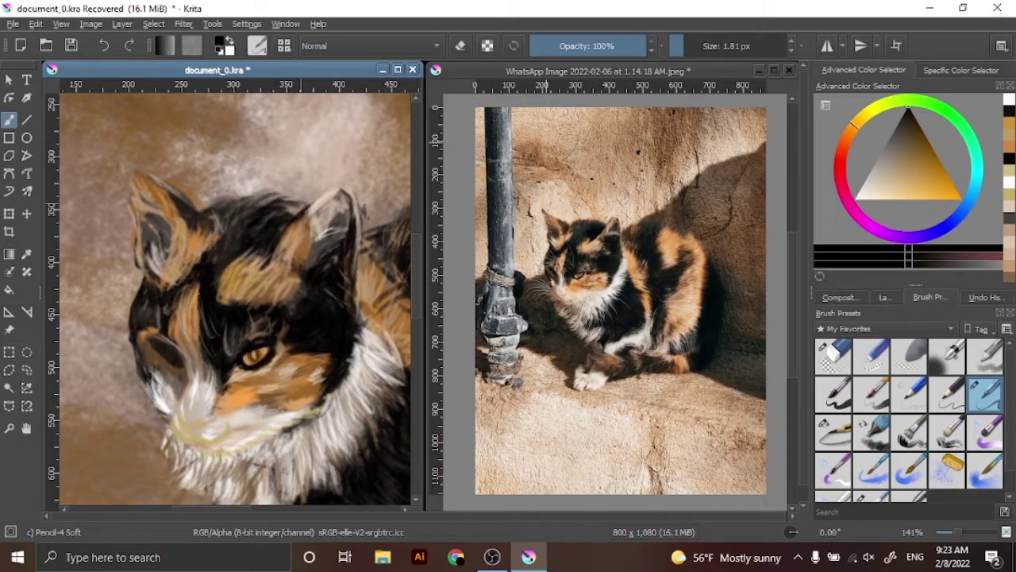
{"action": "key", "text": "x"}
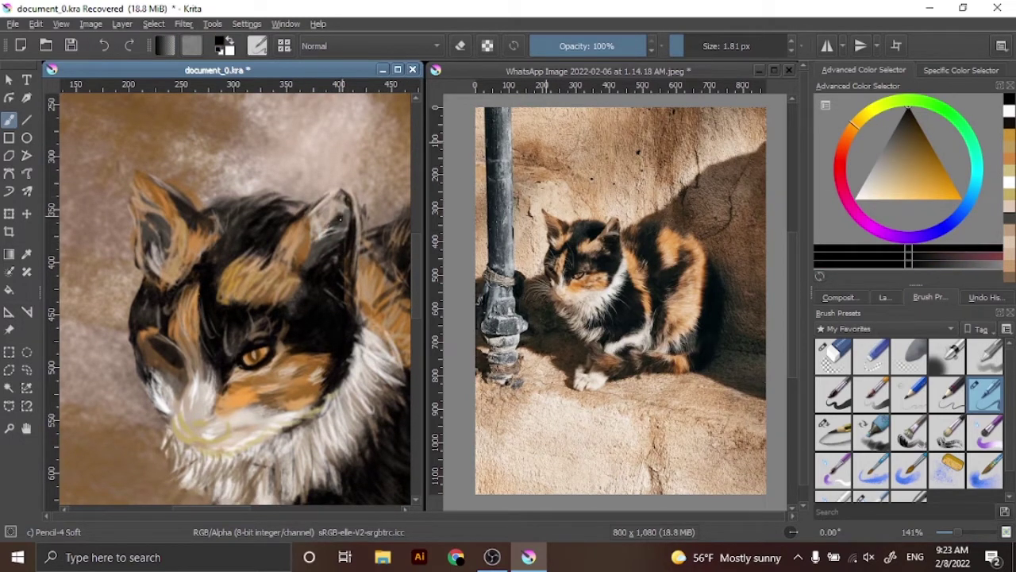
{"action": "left_click", "coordinate": [321, 225], "text": "ctrl"}
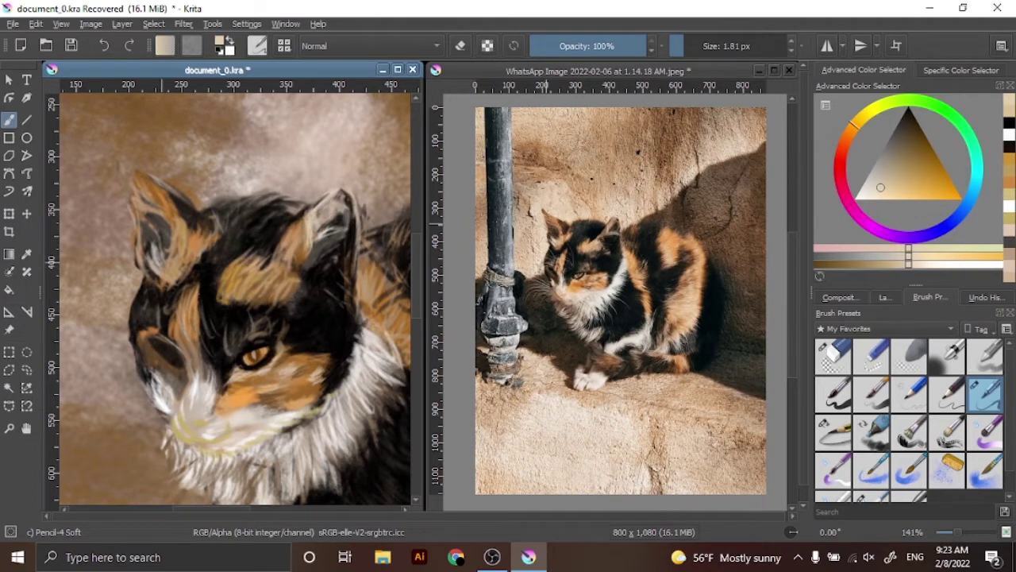
{"action": "key", "text": "d"}
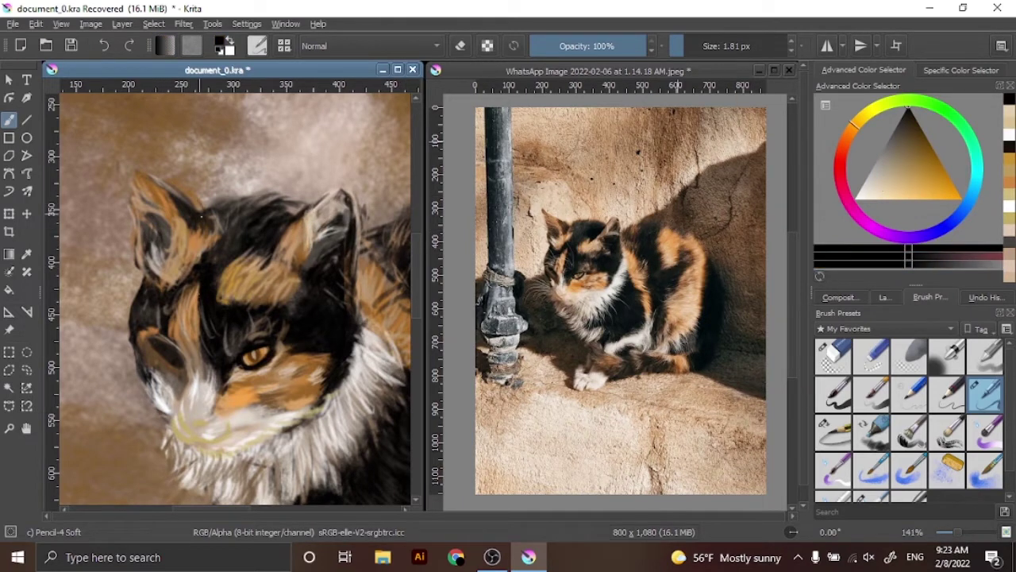
{"action": "left_click", "coordinate": [215, 234], "text": "ctrl"}
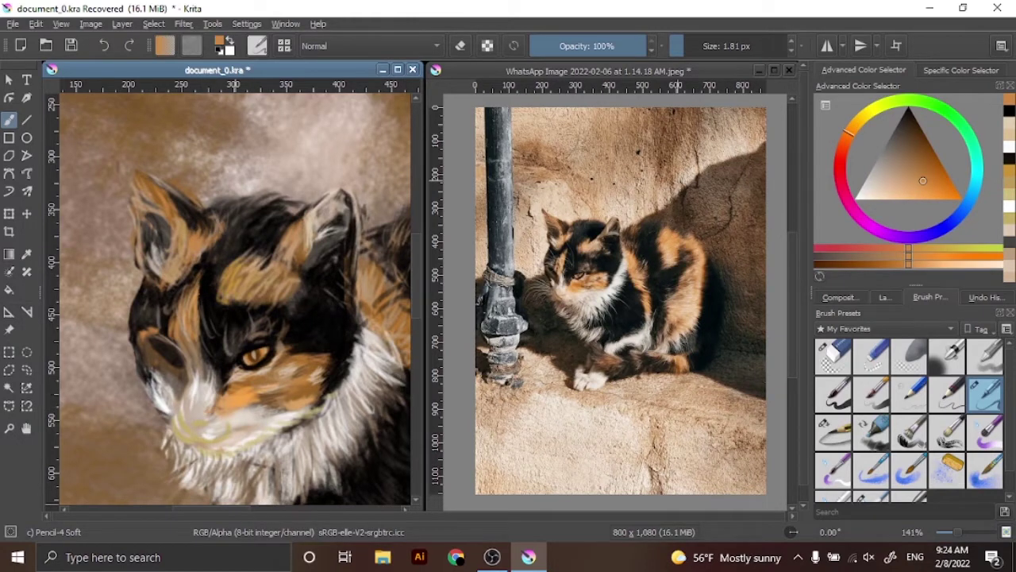
{"action": "scroll", "coordinate": [232, 318], "scroll_direction": "right", "scroll_amount": 5}
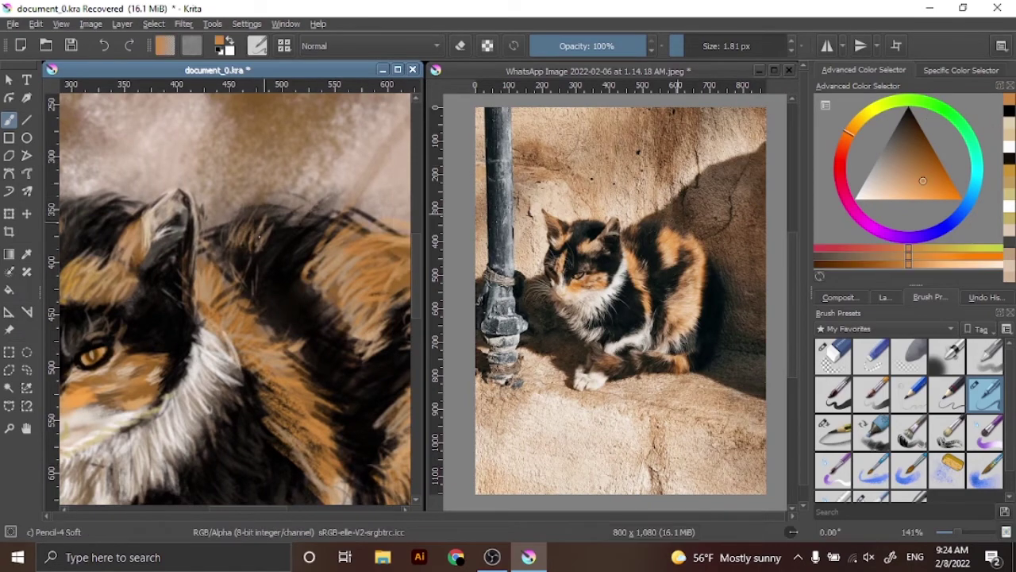
- Paint light orange strands over the dark back, then white fur on the lower body and tail at ~6 px
{"action": "left_click_drag", "start_coordinate": [259, 236], "coordinate": [244, 252]}
{"action": "key", "text": "minus"}
{"action": "key", "text": "minus"}
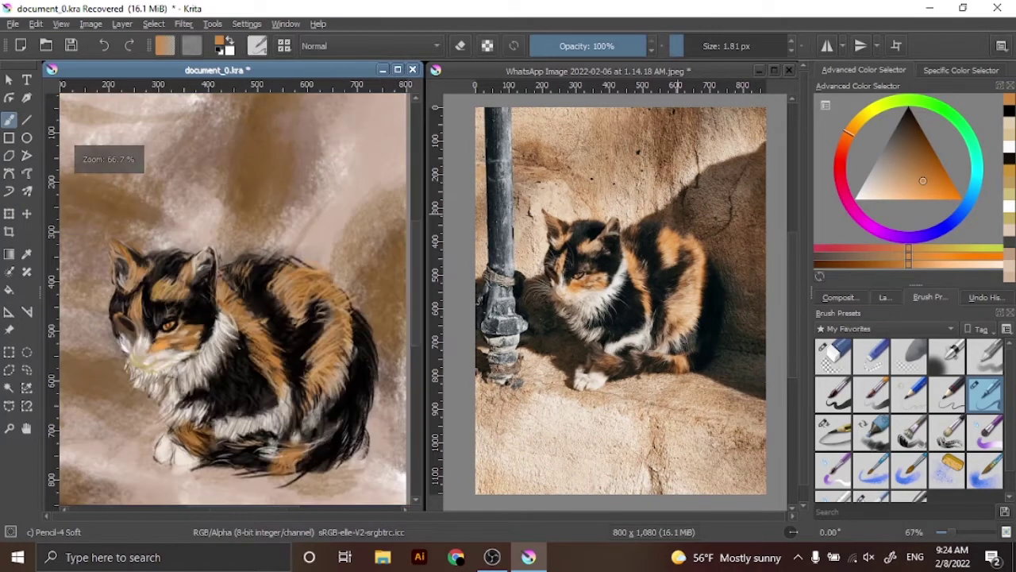
{"action": "key", "text": "d"}
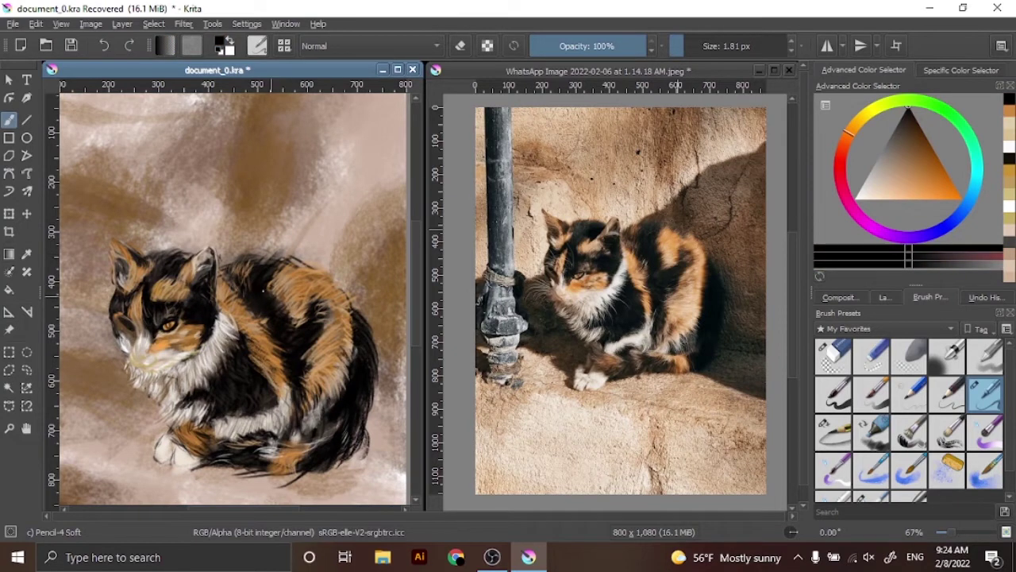
{"action": "left_click_drag", "start_coordinate": [273, 287], "coordinate": [284, 302]}
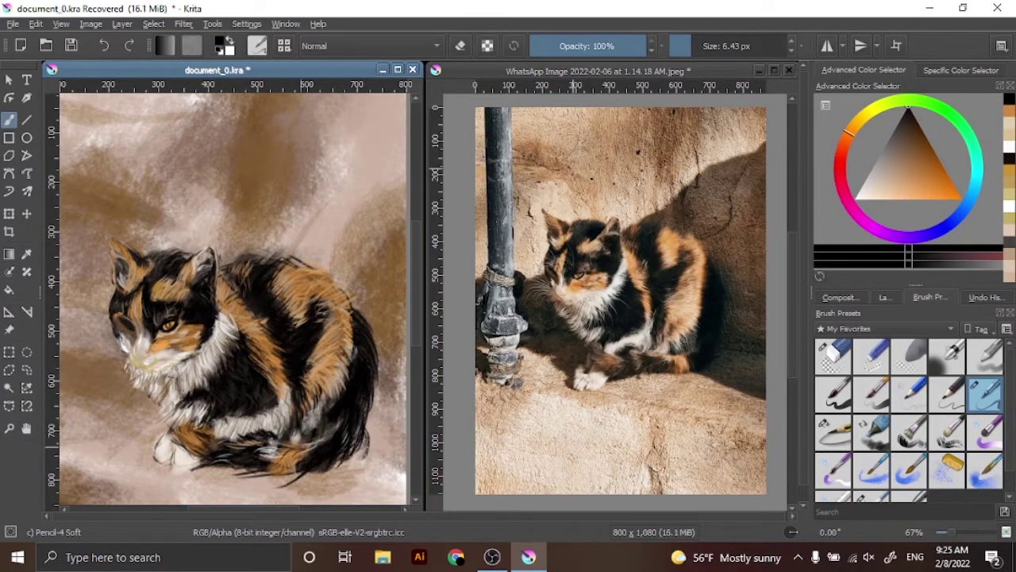
{"action": "key", "text": "x"}
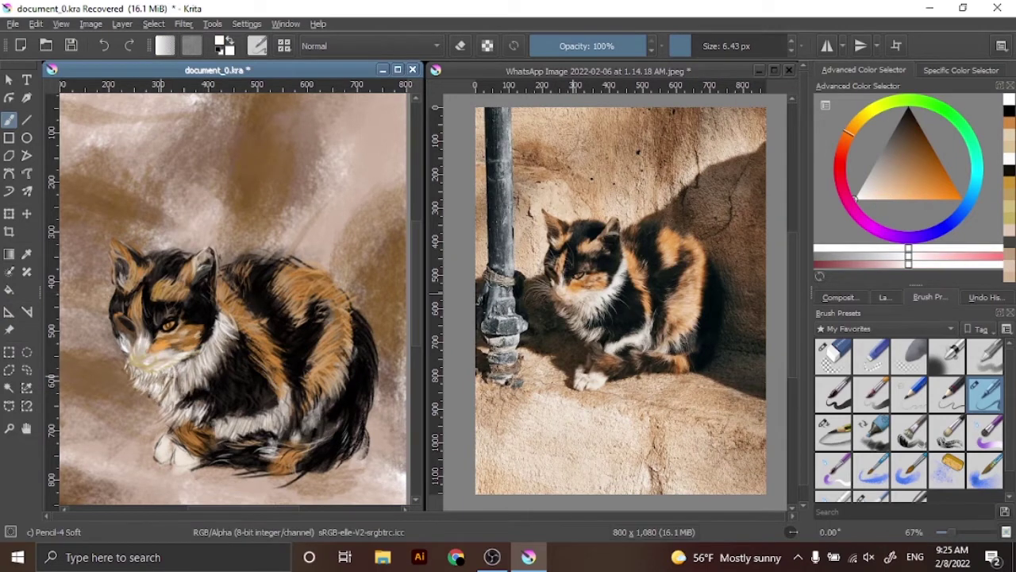
{"action": "mouse_move", "coordinate": [218, 416]}
{"action": "left_mouse_down"}
{"action": "mouse_move", "coordinate": [231, 434]}
{"action": "mouse_move", "coordinate": [183, 443]}
{"action": "mouse_move", "coordinate": [240, 459]}
{"action": "left_mouse_up"}
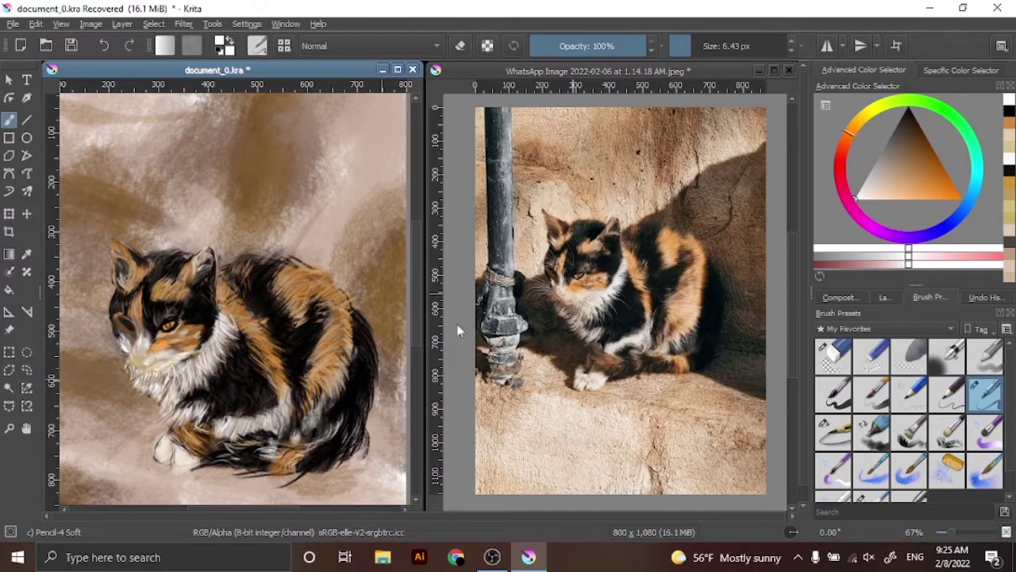
{"action": "key", "text": "x"}
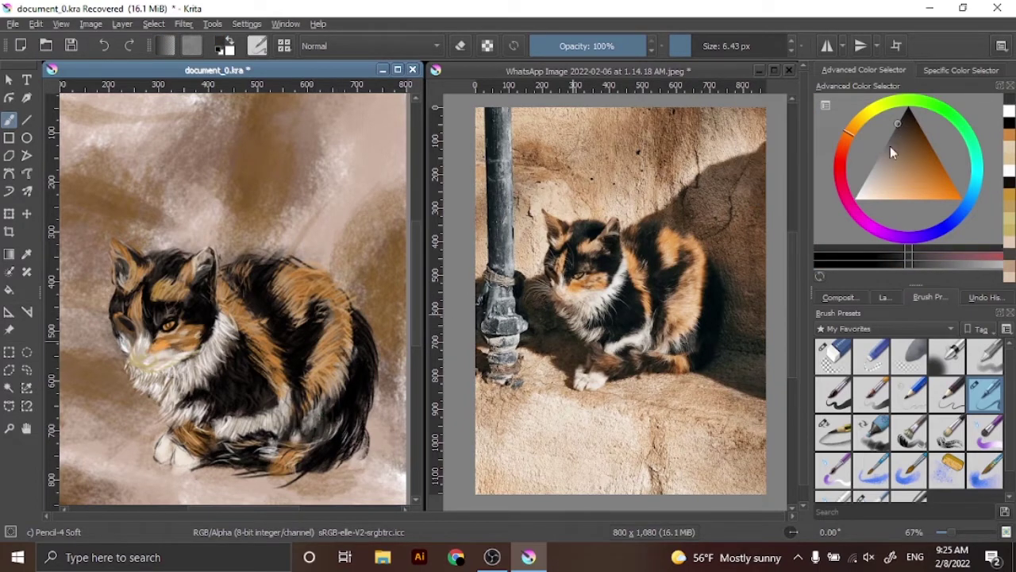
{"action": "key", "text": "x"}
{"action": "key", "text": "x"}
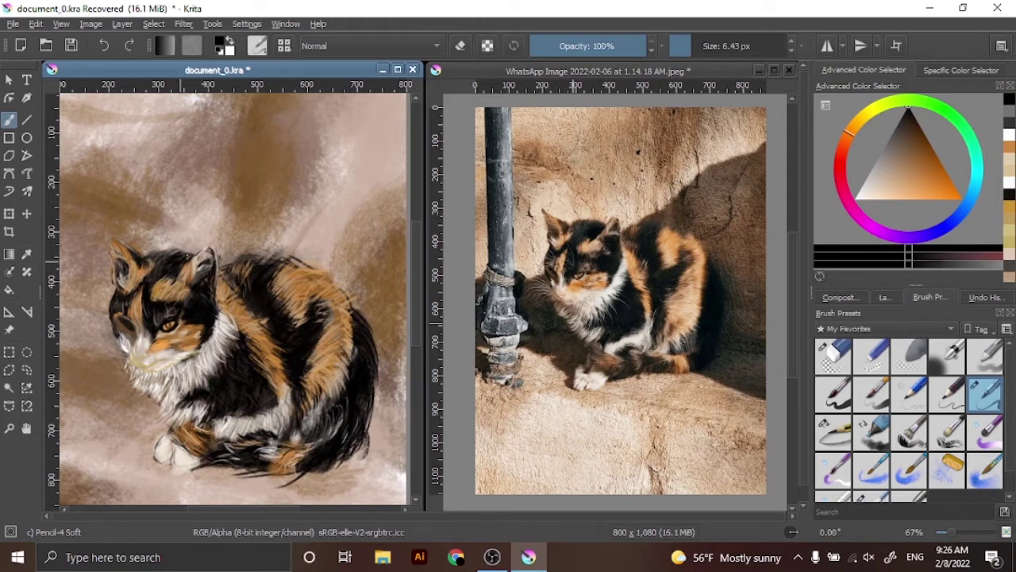
- Pick two shades of brown from the colour selector and readjust the zoom
{"action": "left_click", "coordinate": [747, 149], "text": "ctrl"}
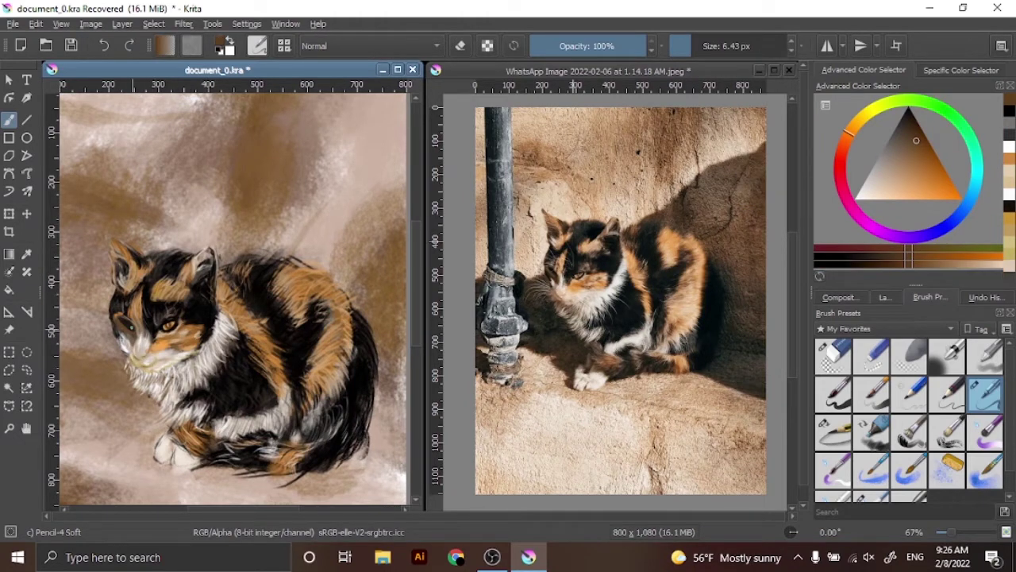
{"action": "left_click", "coordinate": [746, 151], "text": "ctrl"}
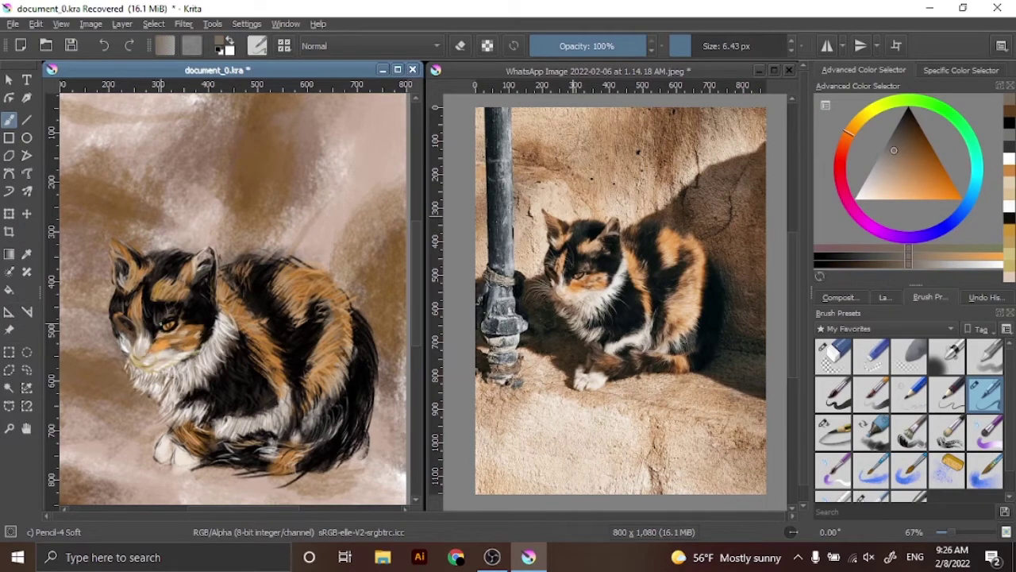
{"action": "key", "text": "minus"}
{"action": "key", "text": "minus"}
{"action": "key", "text": "plus"}
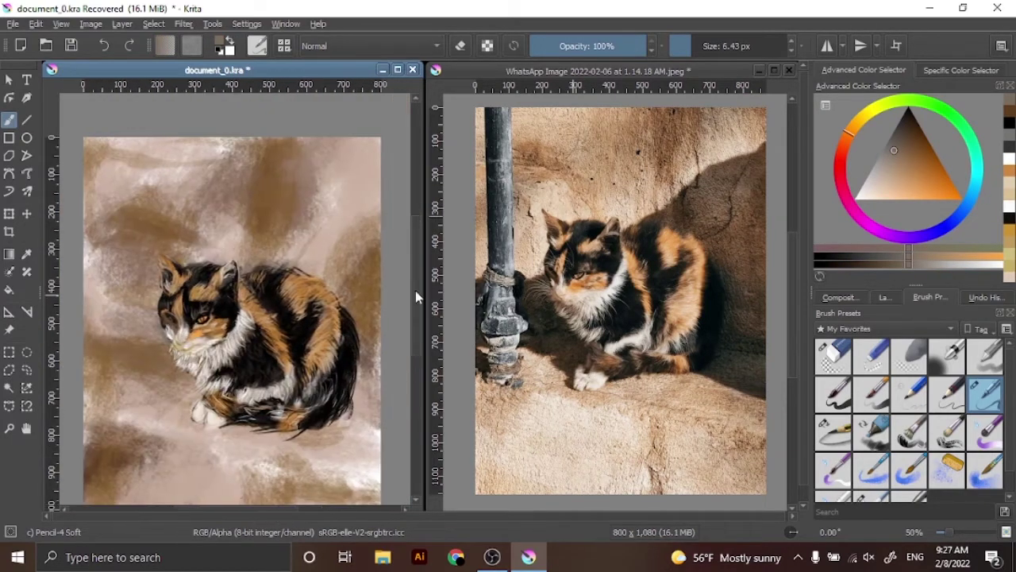
{"action": "scroll", "coordinate": [416, 297], "scroll_direction": "down", "scroll_amount": 2}
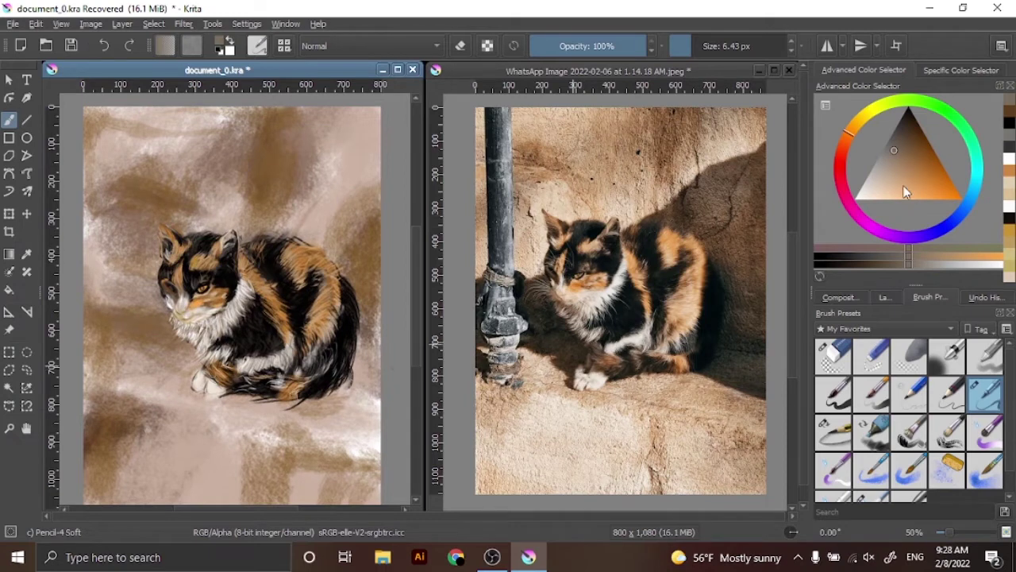
- On a new 60% paint layer, paint large ~150 px shadows right and left of the cat
{"action": "left_click", "coordinate": [884, 297]}
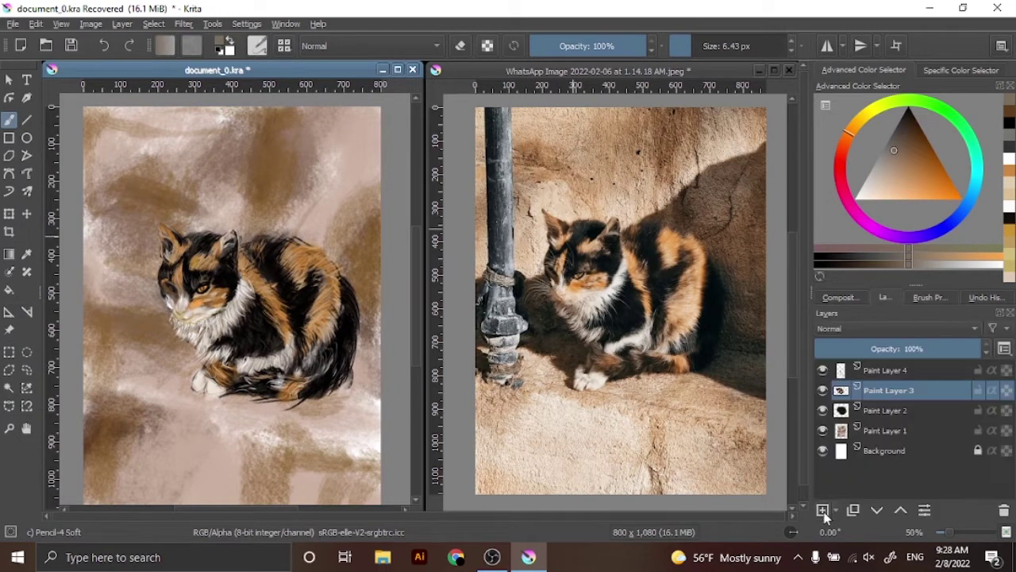
{"action": "key", "text": "Insert"}
{"action": "left_click", "coordinate": [707, 46]}
{"action": "left_click_drag", "start_coordinate": [353, 187], "coordinate": [369, 380]}
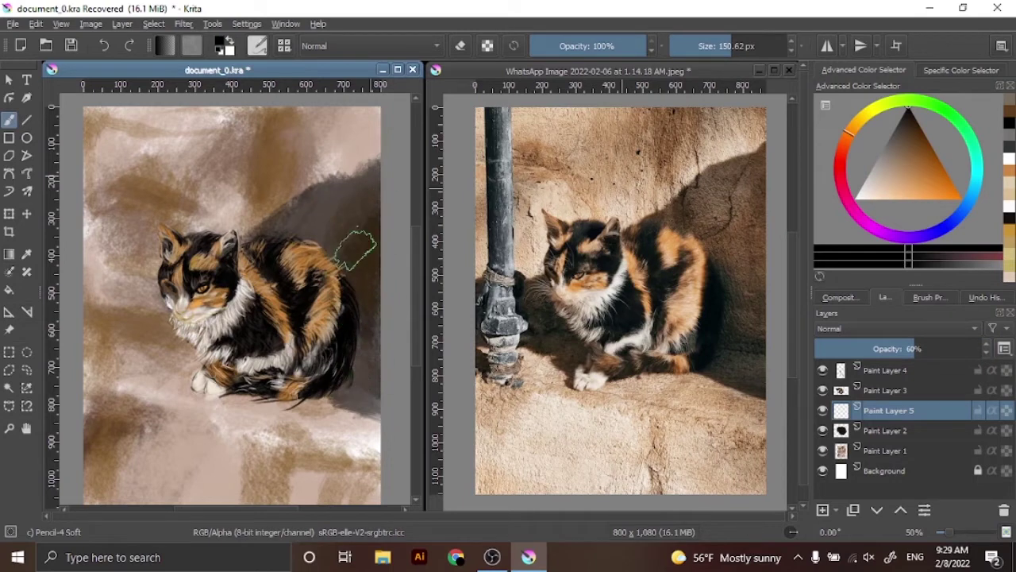
{"action": "left_click_drag", "start_coordinate": [170, 294], "coordinate": [143, 330]}
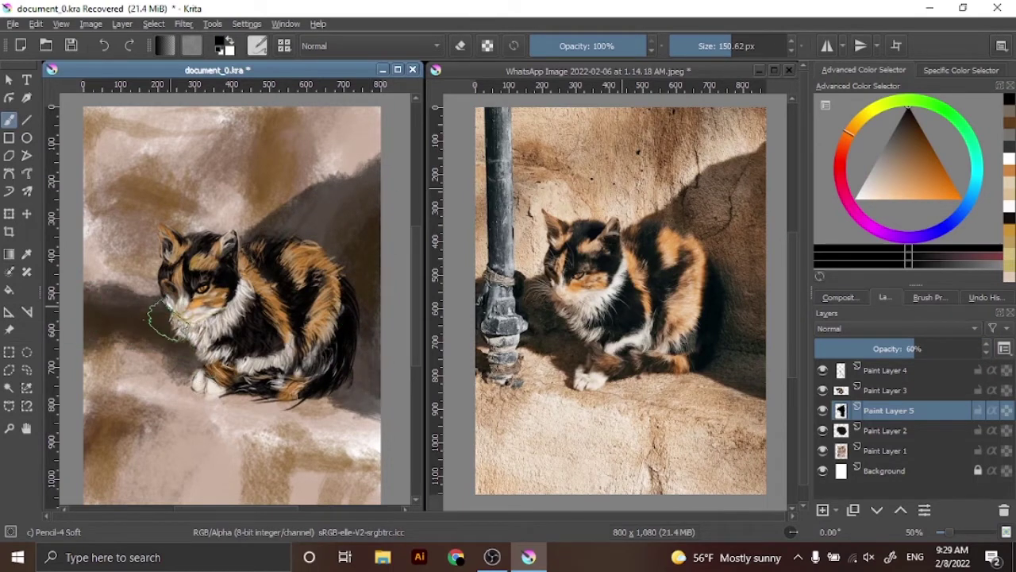
- Add another layer, shade the wall right of the cat's back and tail, and shift hue to blue
{"action": "key", "text": "Insert"}
{"action": "left_click_drag", "start_coordinate": [353, 292], "coordinate": [349, 238]}
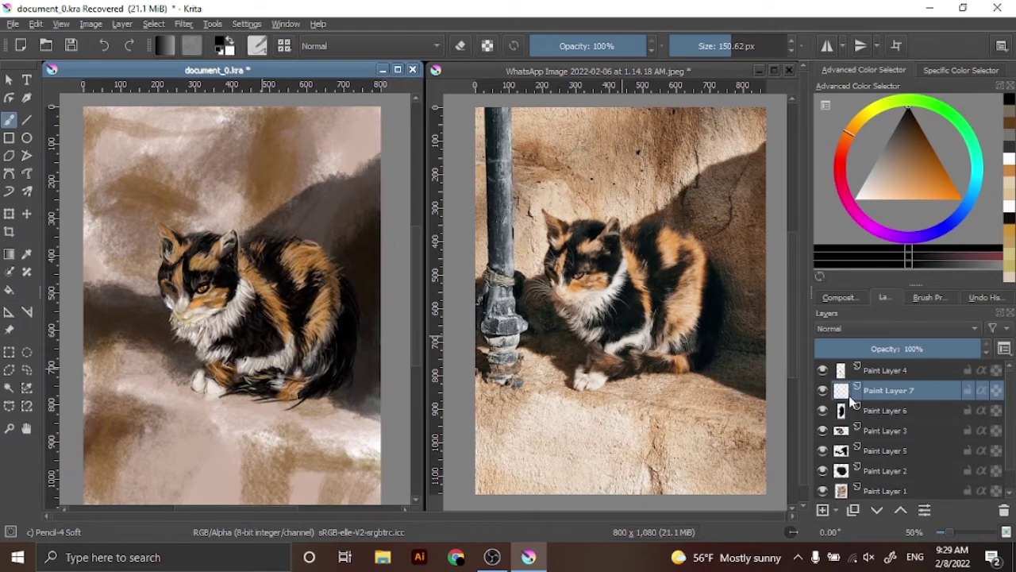
{"action": "left_click", "coordinate": [930, 297]}
{"action": "left_click", "coordinate": [953, 230]}
- Lay in the dark greyish-blue pole down the left side with a 44 px brush
{"action": "left_click", "coordinate": [897, 132]}
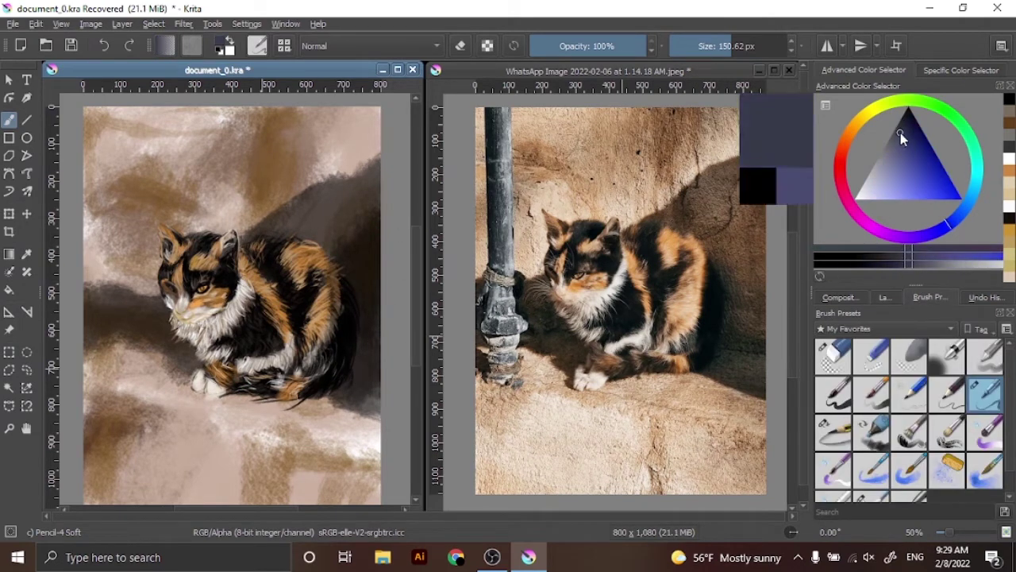
{"action": "key", "text": "v"}
{"action": "left_click_drag", "start_coordinate": [115, 111], "coordinate": [91, 304]}
{"action": "key", "text": "b"}
{"action": "key", "text": "bracketleft"}
{"action": "key", "text": "bracketleft"}
{"action": "key", "text": "bracketleft"}
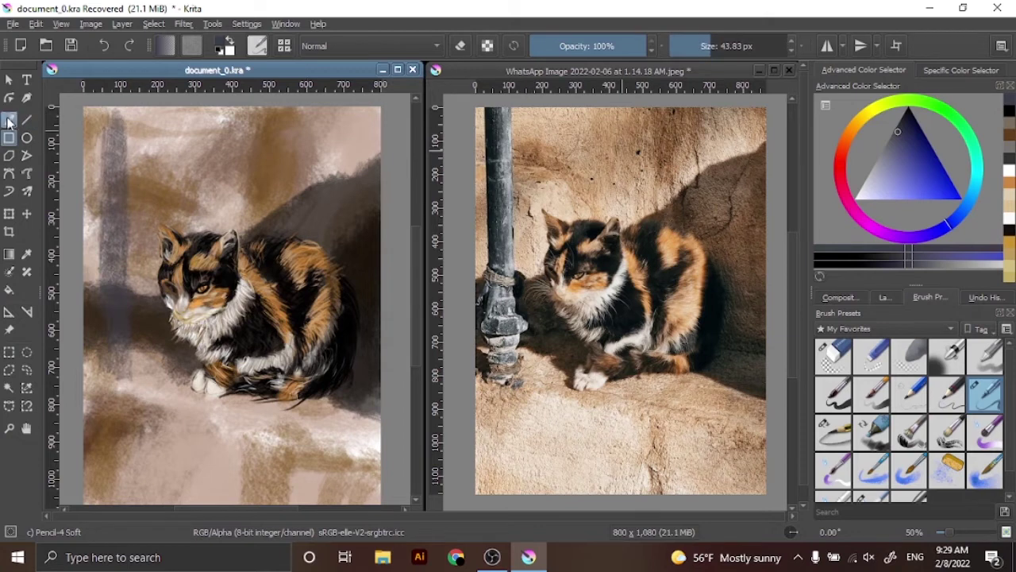
{"action": "mouse_move", "coordinate": [103, 108]}
{"action": "left_mouse_down"}
{"action": "mouse_move", "coordinate": [108, 293]}
{"action": "mouse_move", "coordinate": [115, 111]}
{"action": "mouse_move", "coordinate": [109, 302]}
{"action": "mouse_move", "coordinate": [127, 354]}
{"action": "mouse_move", "coordinate": [117, 365]}
{"action": "mouse_move", "coordinate": [135, 389]}
{"action": "mouse_move", "coordinate": [154, 385]}
{"action": "left_mouse_up"}
- Lighten the pole and its base with sampled light greys, then redarken the shaft
{"action": "left_click", "coordinate": [776, 149], "text": "ctrl"}
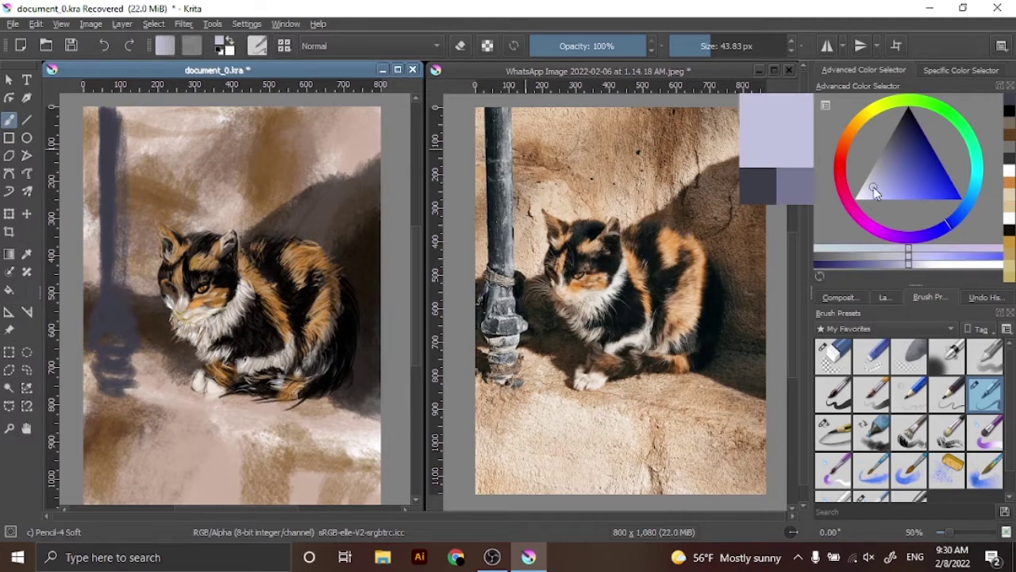
{"action": "left_click_drag", "start_coordinate": [111, 111], "coordinate": [119, 230]}
{"action": "mouse_move", "coordinate": [117, 169]}
{"action": "left_mouse_down"}
{"action": "mouse_move", "coordinate": [114, 330]}
{"action": "mouse_move", "coordinate": [101, 356]}
{"action": "mouse_move", "coordinate": [119, 361]}
{"action": "mouse_move", "coordinate": [125, 386]}
{"action": "left_mouse_up"}
{"action": "left_click_drag", "start_coordinate": [118, 289], "coordinate": [125, 301]}
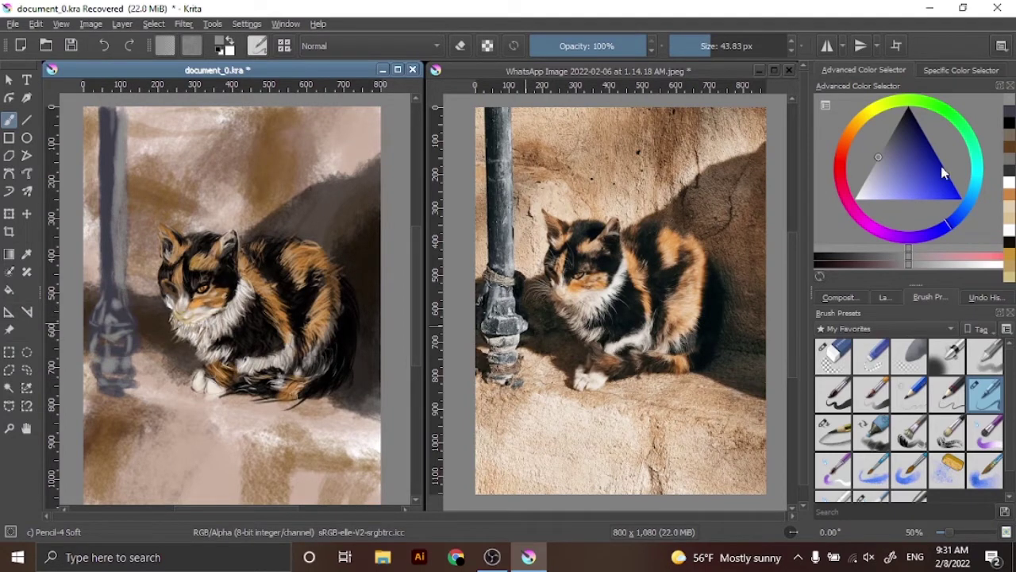
{"action": "left_click", "coordinate": [146, 315], "text": "ctrl"}
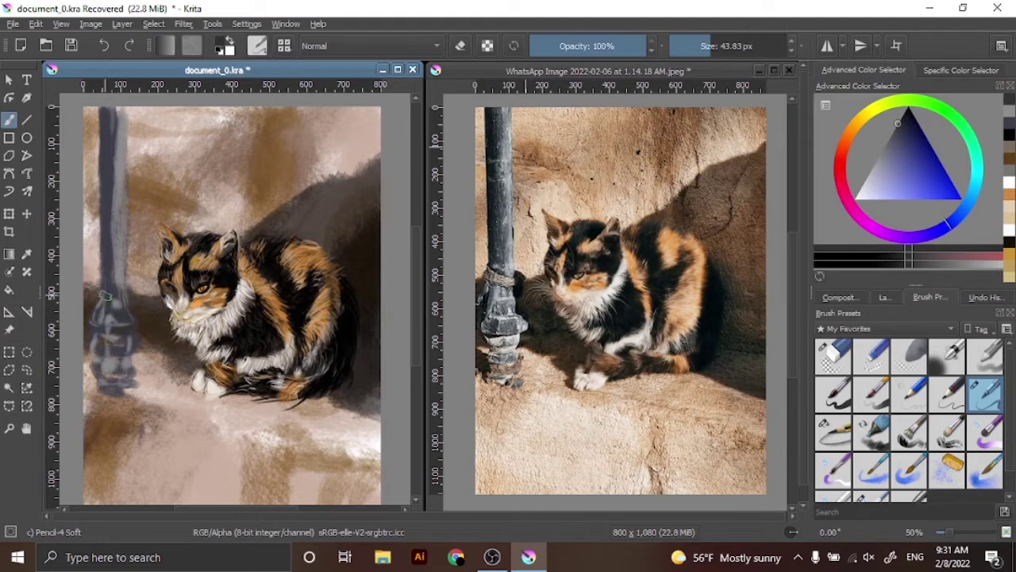
{"action": "left_click_drag", "start_coordinate": [106, 294], "coordinate": [125, 381]}
{"action": "left_click_drag", "start_coordinate": [100, 121], "coordinate": [105, 287]}
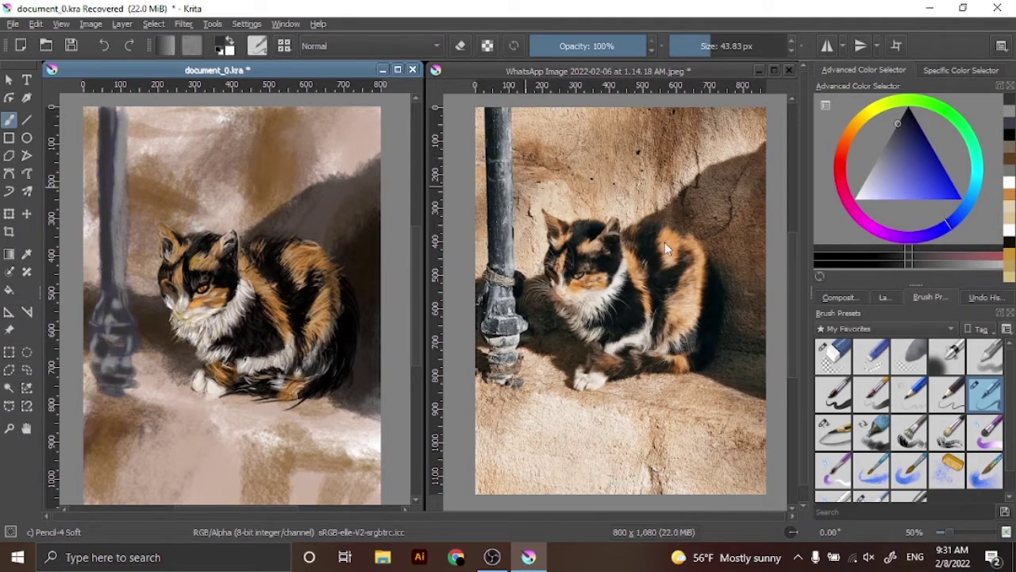
- Draw a straight black edge line along the pole with the Pencil-5 Tilted brush
{"action": "left_click", "coordinate": [908, 111]}
{"action": "left_click", "coordinate": [838, 434]}
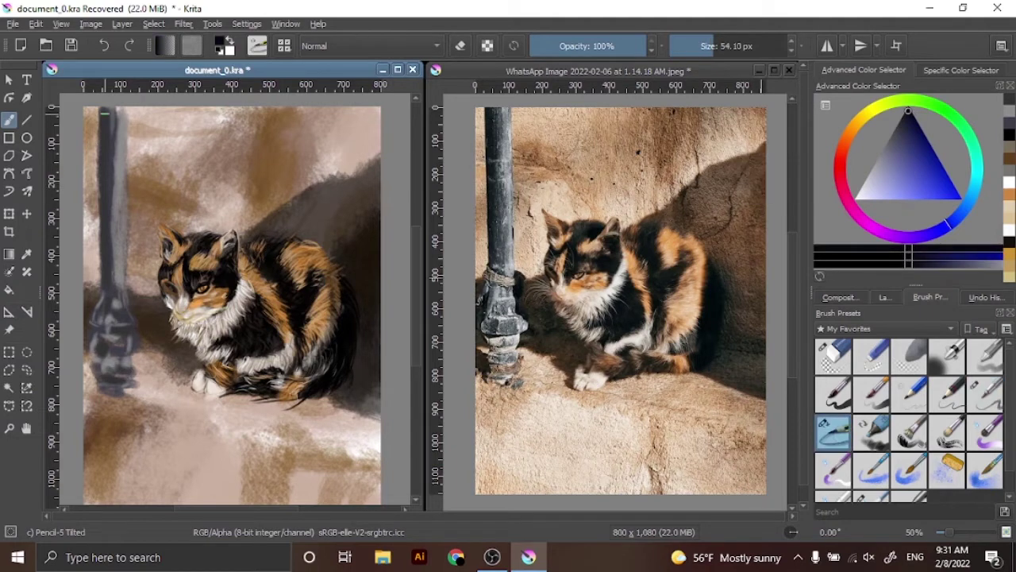
{"action": "key", "text": "v"}
{"action": "left_click_drag", "start_coordinate": [108, 283], "coordinate": [104, 97]}
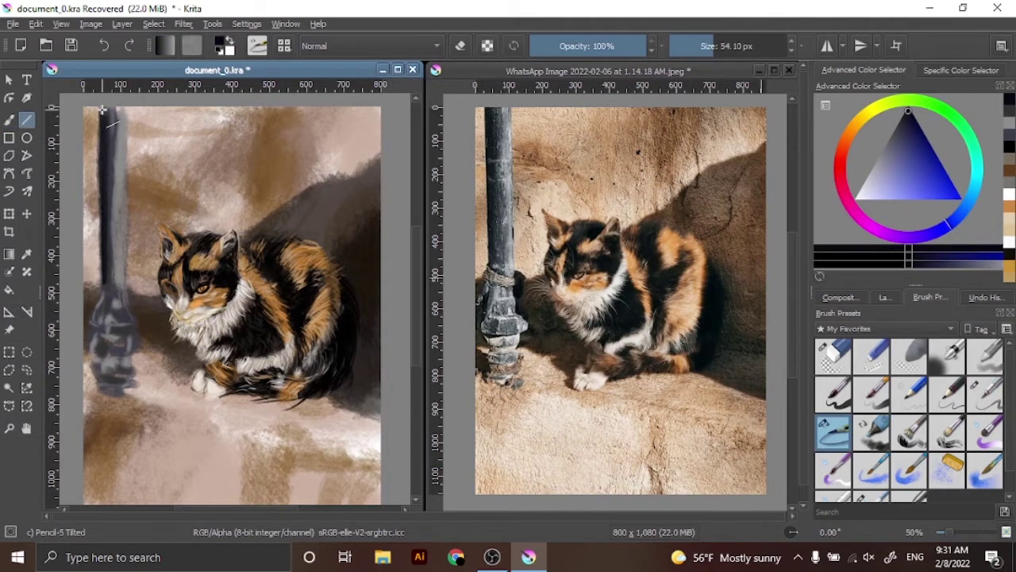
- Soften the pole's left edge with the Blender Blur brush, zoomed in on the pole
{"action": "scroll", "coordinate": [913, 420], "scroll_direction": "down", "scroll_amount": 1}
{"action": "left_click", "coordinate": [871, 482]}
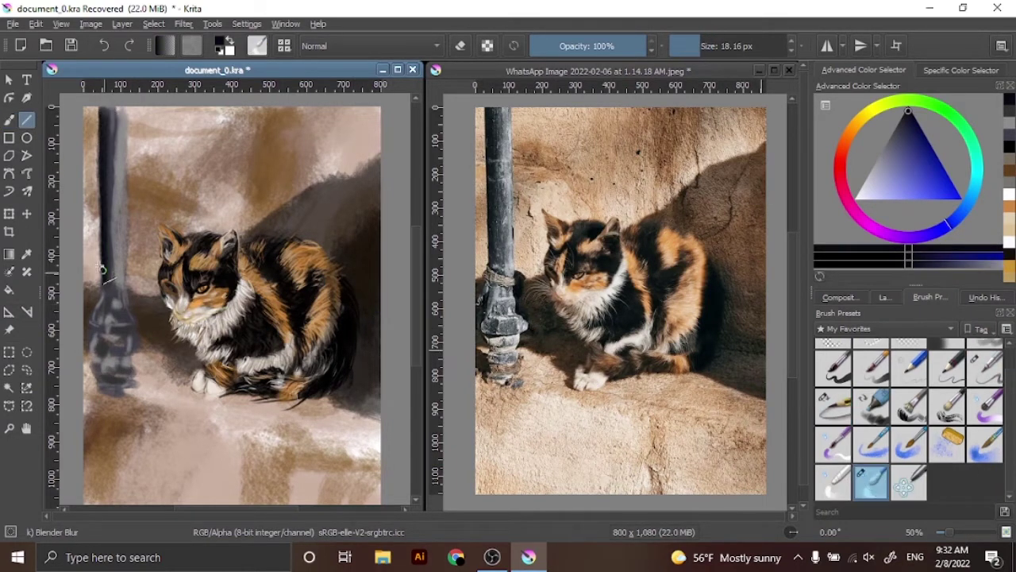
{"action": "key", "text": "b"}
{"action": "key", "text": "plus"}
{"action": "left_click_drag", "start_coordinate": [80, 278], "coordinate": [92, 84]}
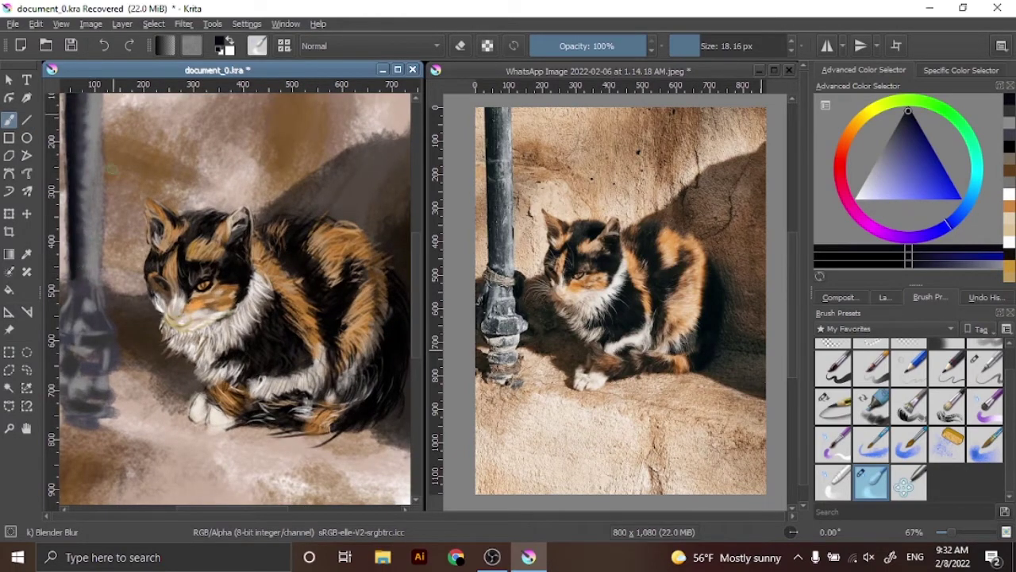
{"action": "left_click_drag", "start_coordinate": [228, 516], "coordinate": [190, 517]}
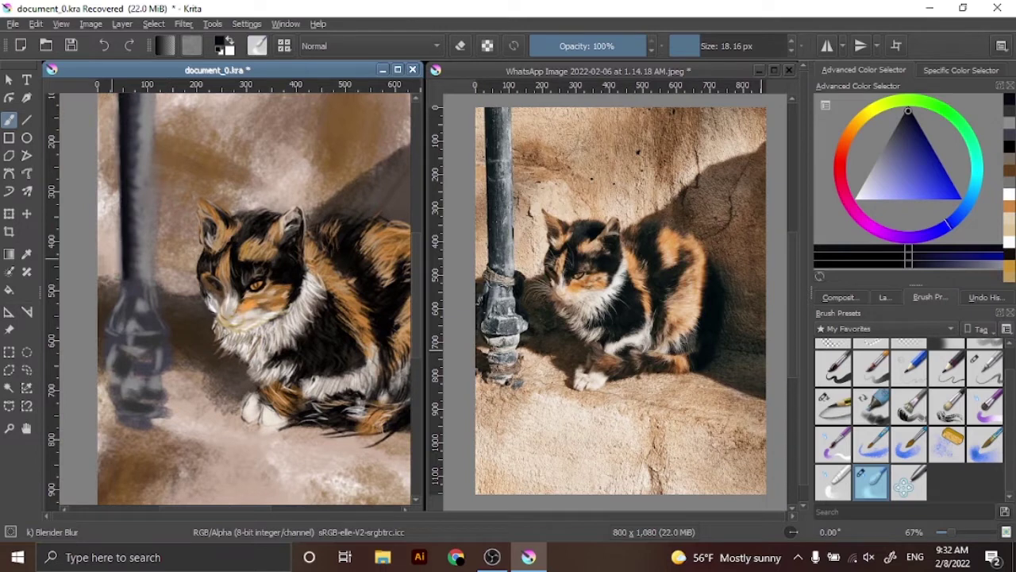
- Highlight the pole's right side and base with a light grey-blue using Pencil-4 Soft
{"action": "left_click", "coordinate": [985, 365]}
{"action": "left_click", "coordinate": [151, 119], "text": "ctrl"}
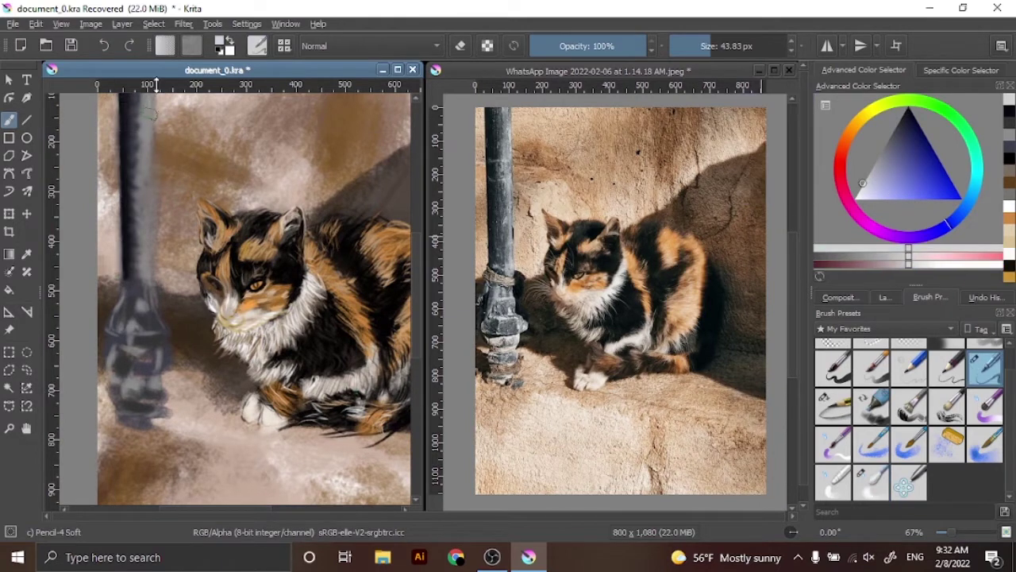
{"action": "scroll", "coordinate": [156, 157], "scroll_direction": "up", "scroll_amount": 3}
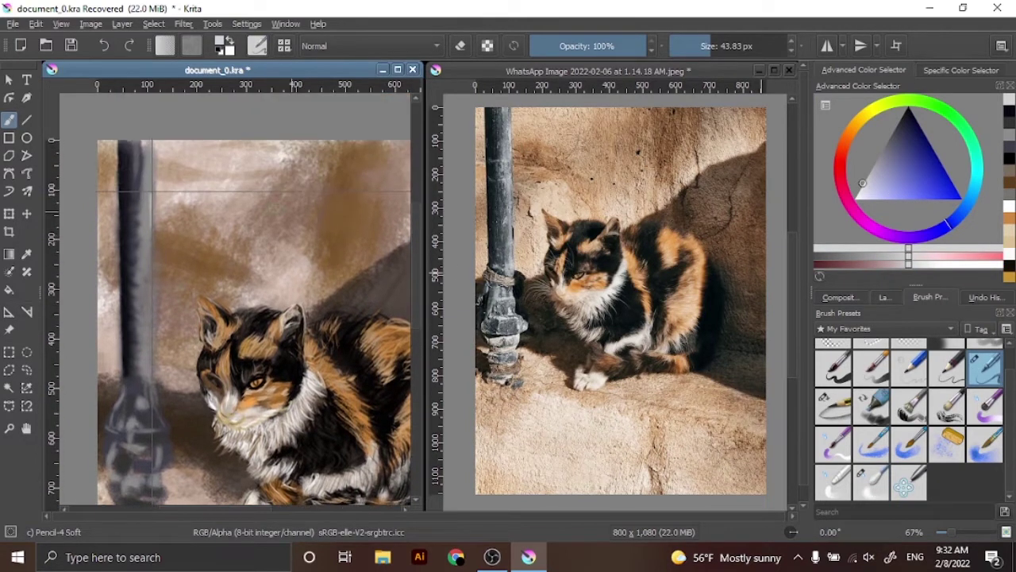
{"action": "mouse_move", "coordinate": [139, 176]}
{"action": "left_mouse_down"}
{"action": "mouse_move", "coordinate": [147, 151]}
{"action": "mouse_move", "coordinate": [151, 369]}
{"action": "left_mouse_up"}
{"action": "left_click_drag", "start_coordinate": [147, 141], "coordinate": [148, 169]}
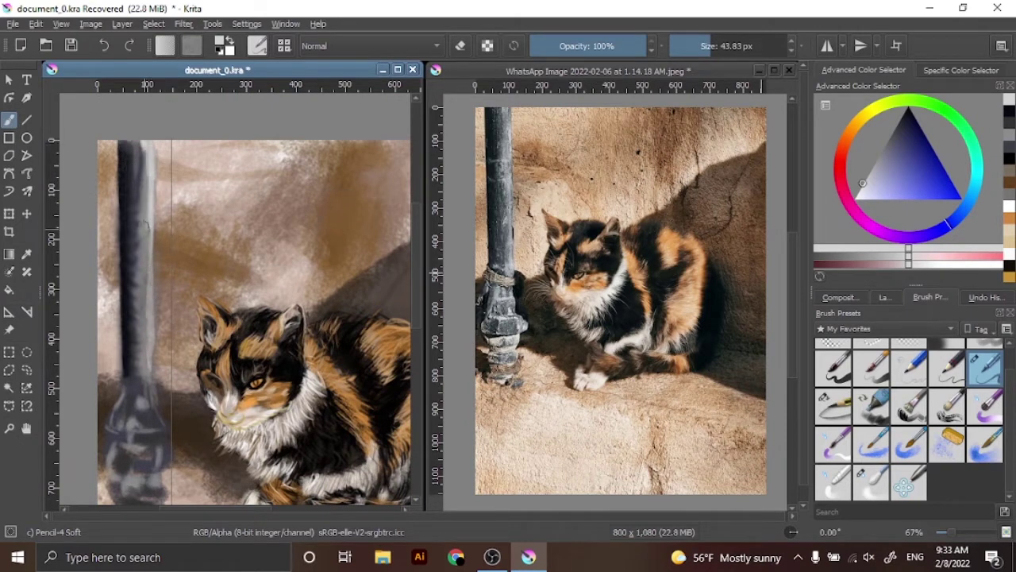
{"action": "left_click_drag", "start_coordinate": [147, 219], "coordinate": [146, 343]}
{"action": "mouse_move", "coordinate": [124, 411]}
{"action": "left_mouse_down"}
{"action": "mouse_move", "coordinate": [149, 468]}
{"action": "mouse_move", "coordinate": [139, 475]}
{"action": "mouse_move", "coordinate": [169, 454]}
{"action": "mouse_move", "coordinate": [141, 418]}
{"action": "left_mouse_up"}
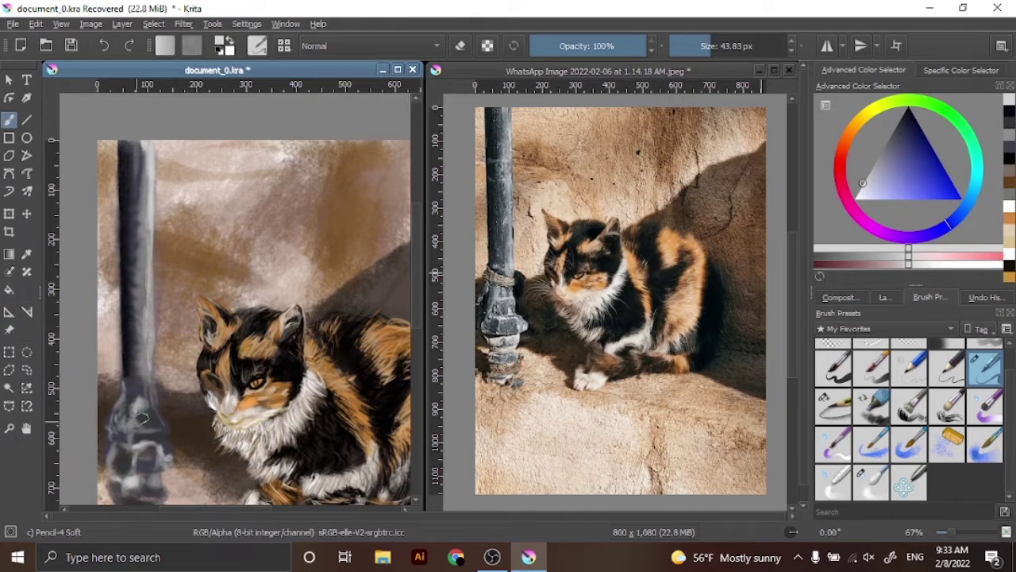
- Reset colours, then pick a light yellowish-grey in the hue ring and triangle
{"action": "key", "text": "d"}
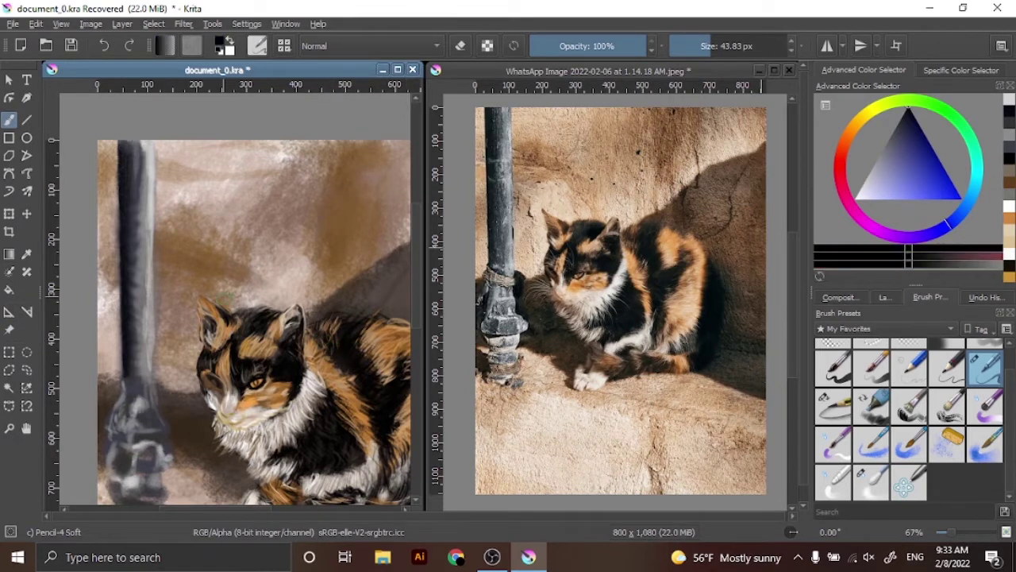
{"action": "left_click_drag", "start_coordinate": [969, 199], "coordinate": [863, 116]}
{"action": "left_click", "coordinate": [880, 153]}
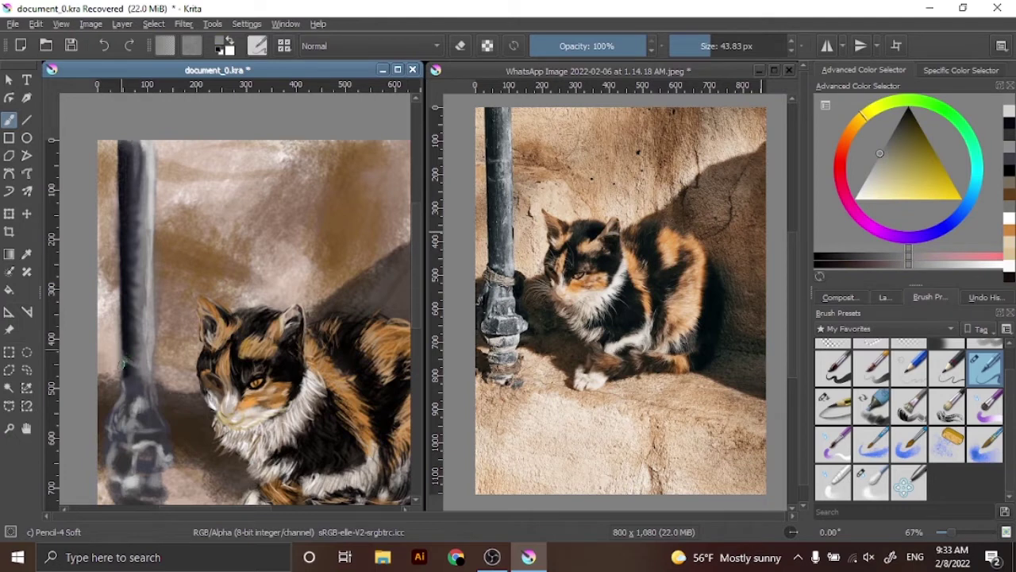
- Switch to the thin 10 px Pencil-2 brush and settle on a darker yellowish tone
{"action": "key", "text": "comma"}
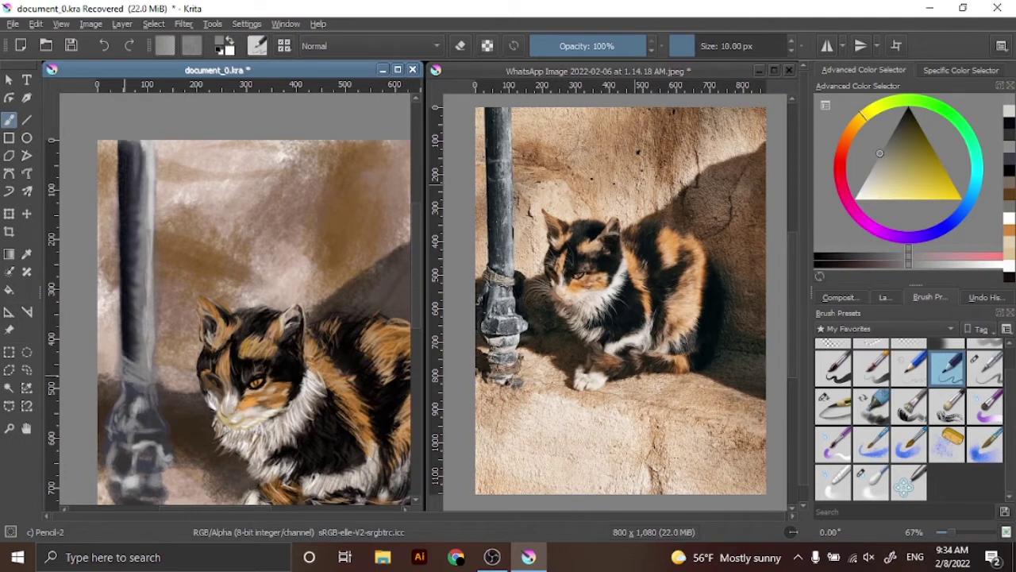
{"action": "left_click", "coordinate": [899, 142]}
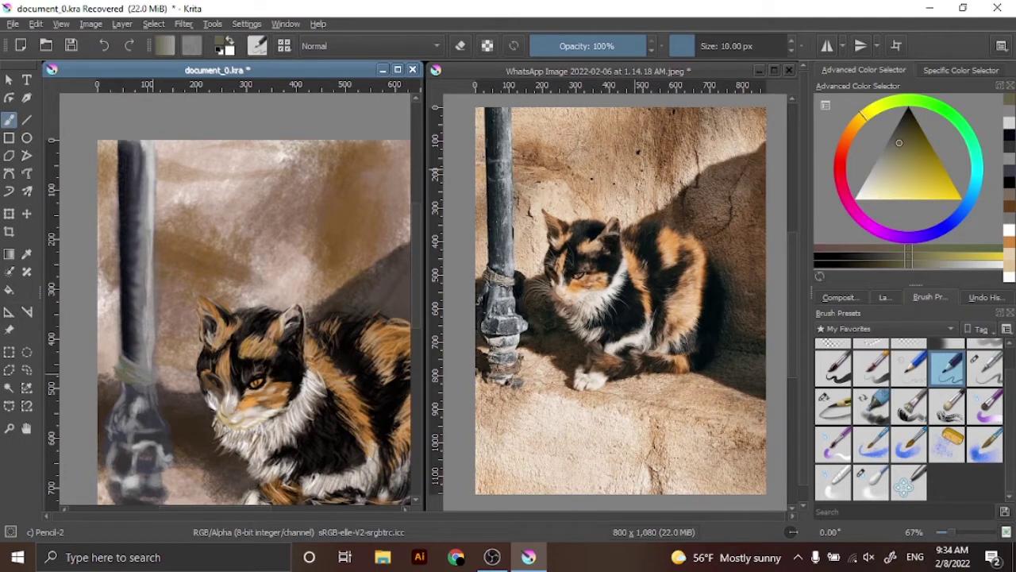
{"action": "left_click", "coordinate": [885, 165]}
{"action": "left_click", "coordinate": [899, 142]}
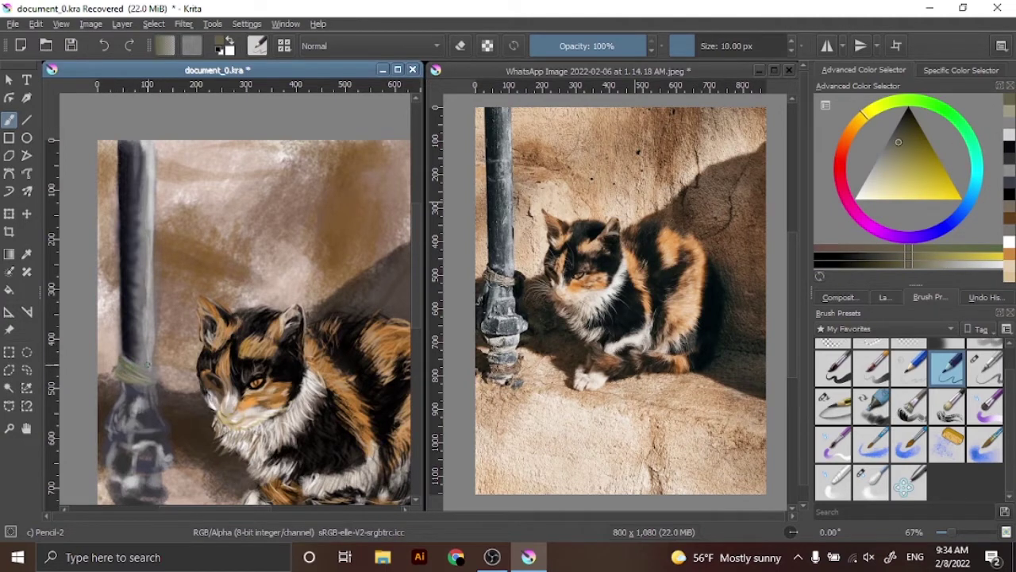
- Add a grey-blue highlight to the pole's base fitting
{"action": "scroll", "coordinate": [255, 302], "scroll_direction": "down", "scroll_amount": 2}
{"action": "scroll", "coordinate": [254, 302], "scroll_direction": "down", "scroll_amount": 2}
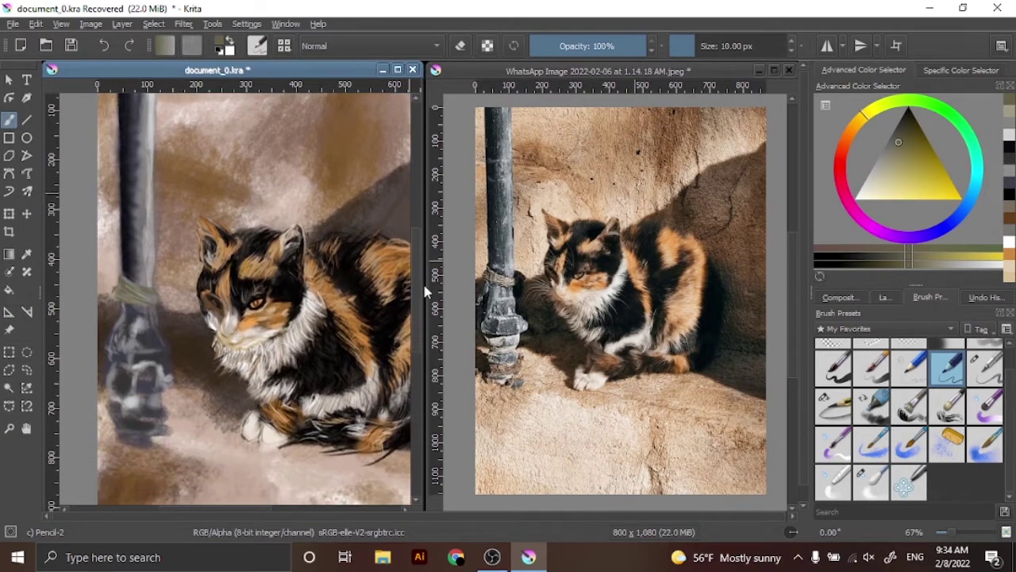
{"action": "key", "text": "d"}
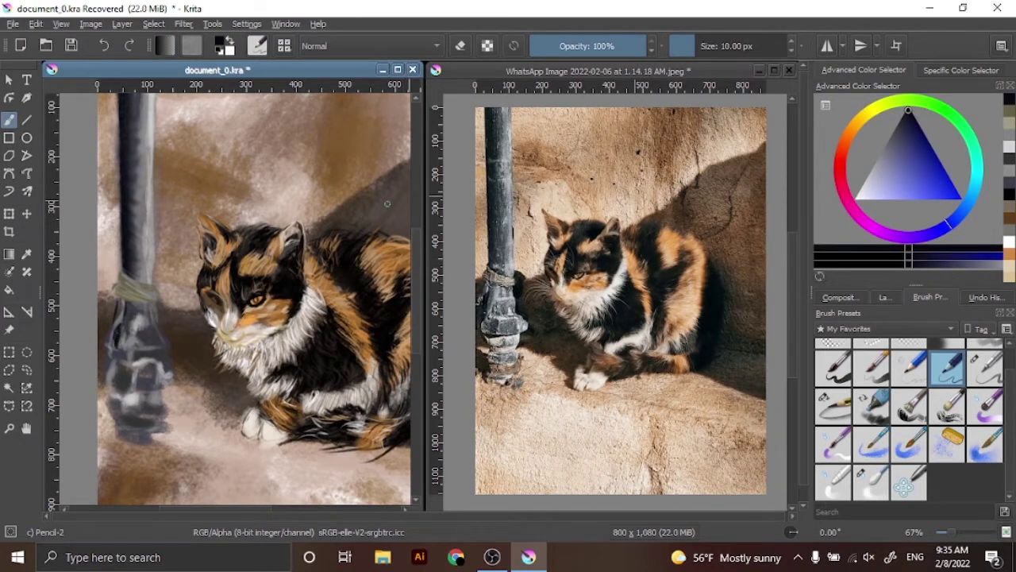
{"action": "left_click", "coordinate": [149, 337], "text": "ctrl"}
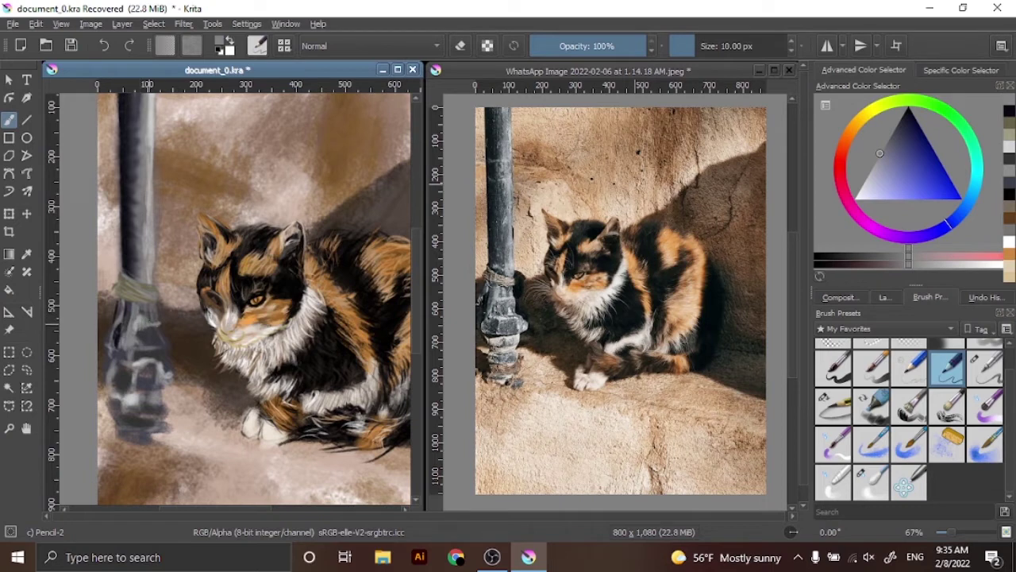
{"action": "left_click_drag", "start_coordinate": [159, 326], "coordinate": [165, 344]}
- Dab near-white splatter onto the pole and its base with 37 px WaterC Special Splats
{"action": "key", "text": "slash"}
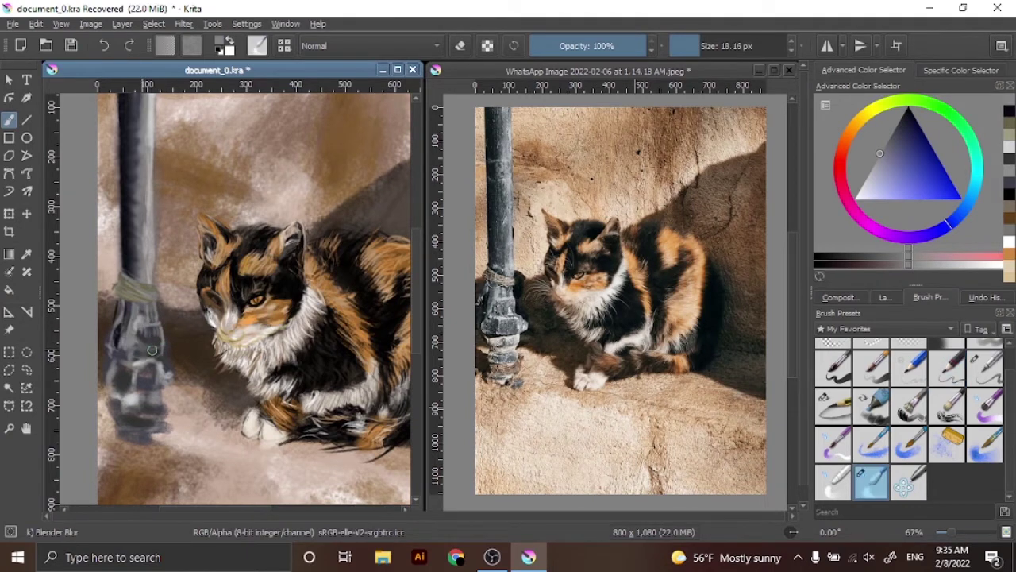
{"action": "left_click", "coordinate": [947, 443]}
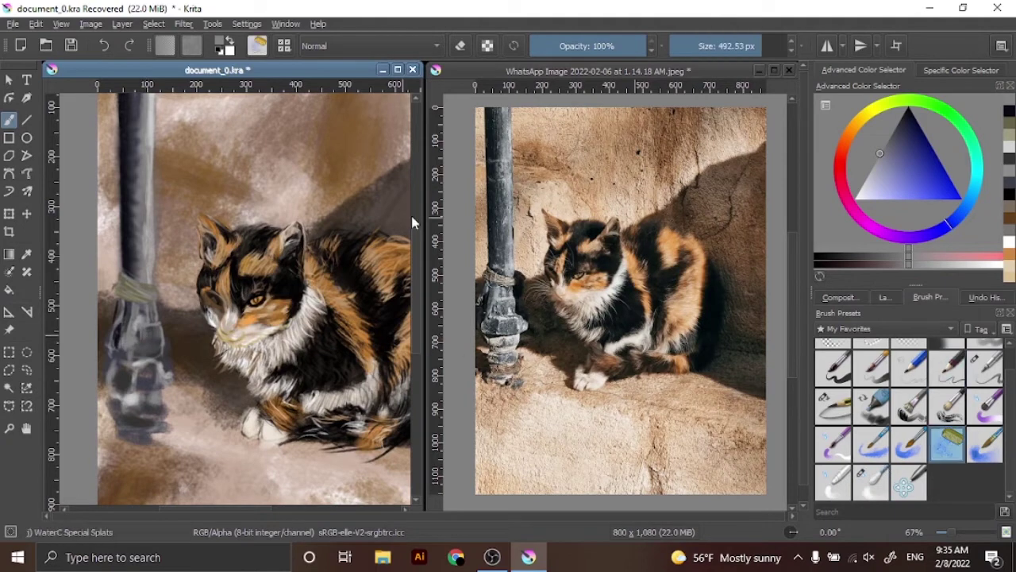
{"action": "left_click", "coordinate": [707, 45]}
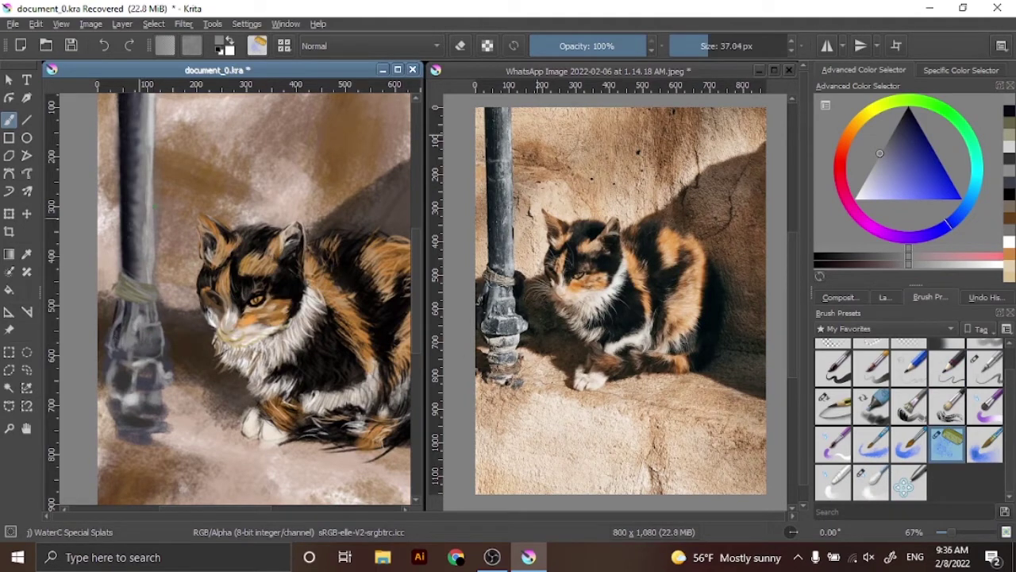
{"action": "left_click", "coordinate": [592, 282], "text": "ctrl"}
{"action": "left_click_drag", "start_coordinate": [137, 111], "coordinate": [134, 239]}
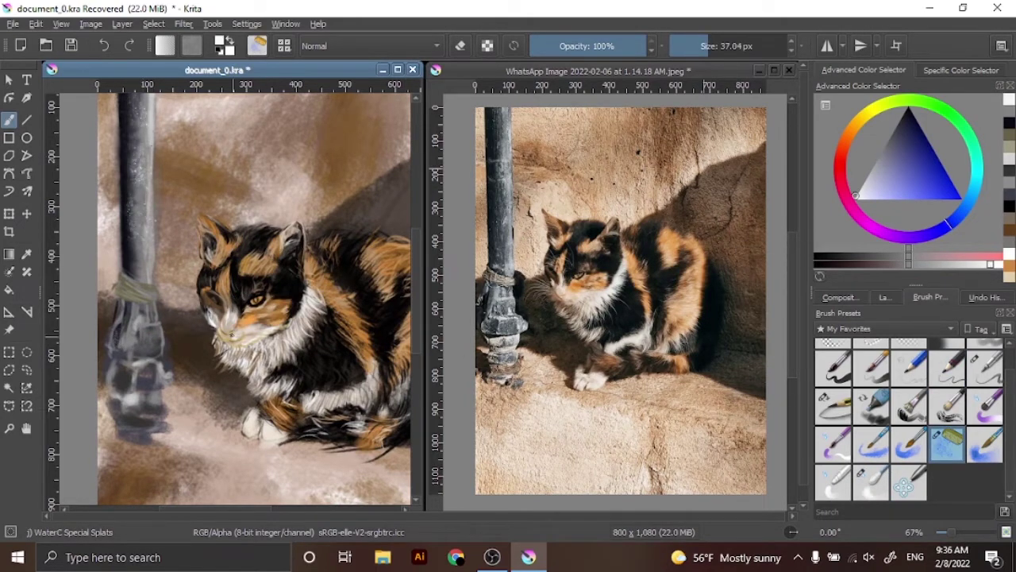
{"action": "scroll", "coordinate": [121, 148], "scroll_direction": "up", "scroll_amount": 1}
{"action": "left_click", "coordinate": [947, 365]}
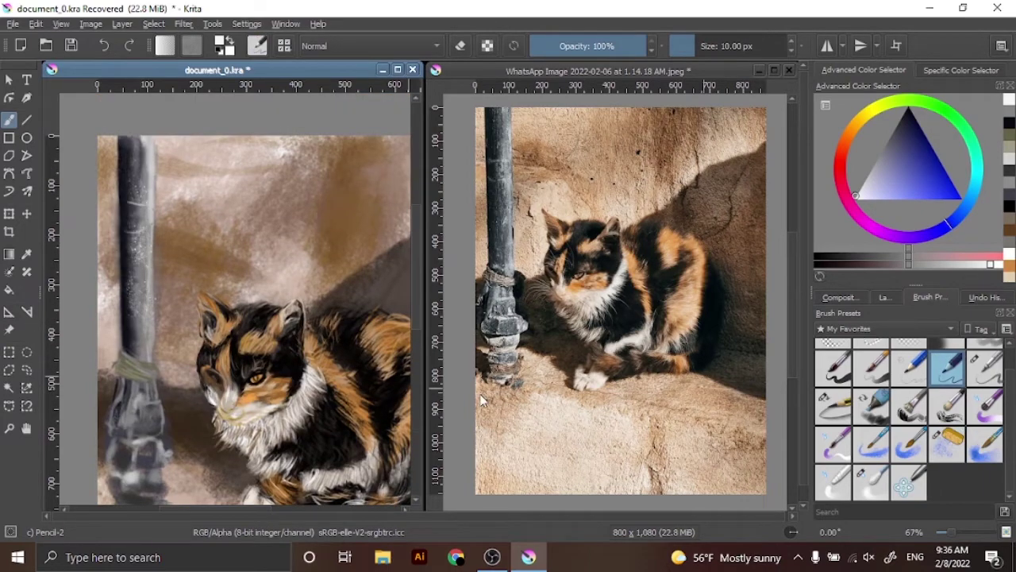
{"action": "scroll", "coordinate": [315, 330], "scroll_direction": "down", "scroll_amount": 2}
{"action": "left_click", "coordinate": [948, 443]}
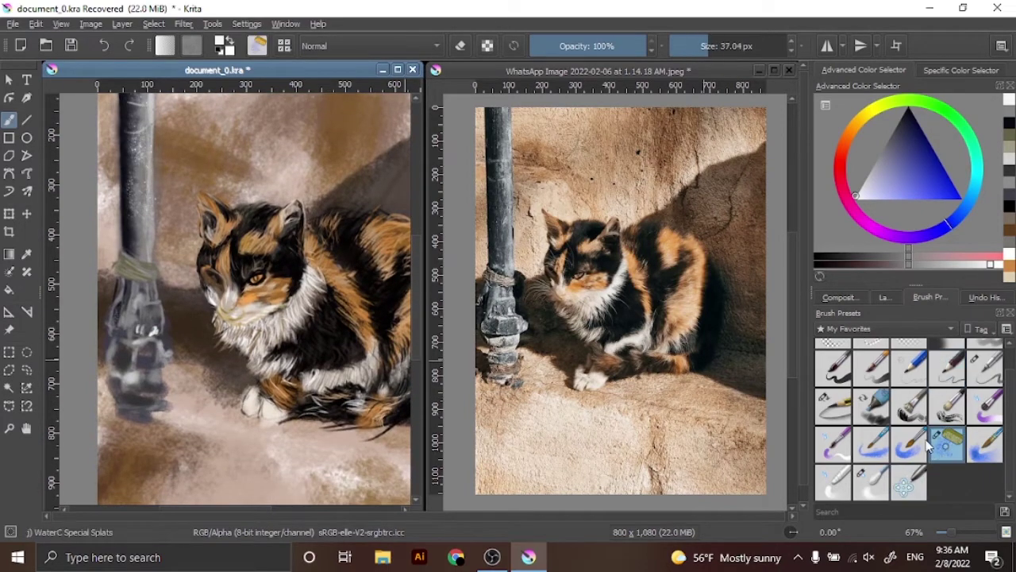
{"action": "left_click_drag", "start_coordinate": [118, 343], "coordinate": [119, 370]}
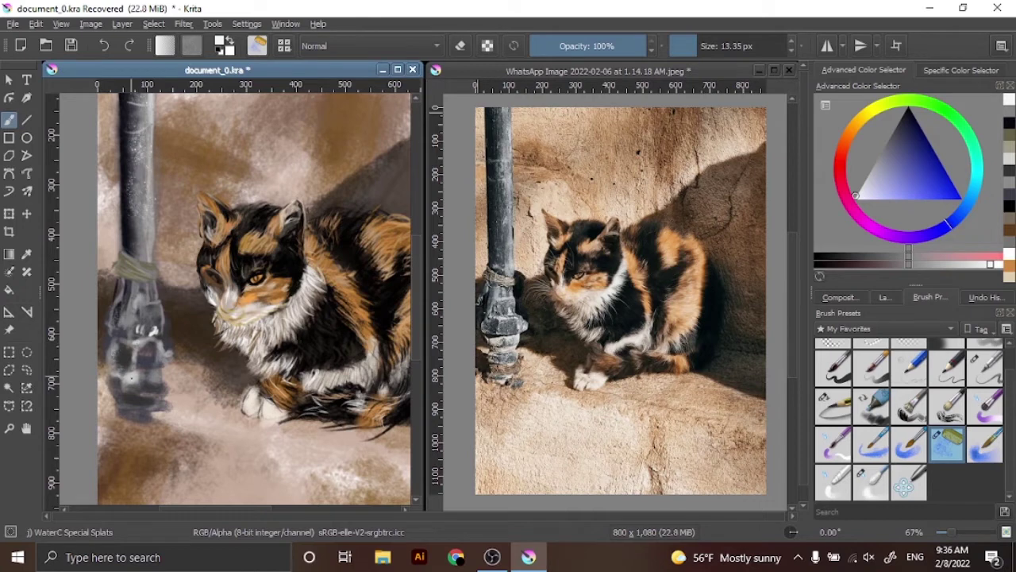
- Add black Pencil-2 detail strokes to the edges of the lower pole
{"action": "left_click", "coordinate": [897, 123]}
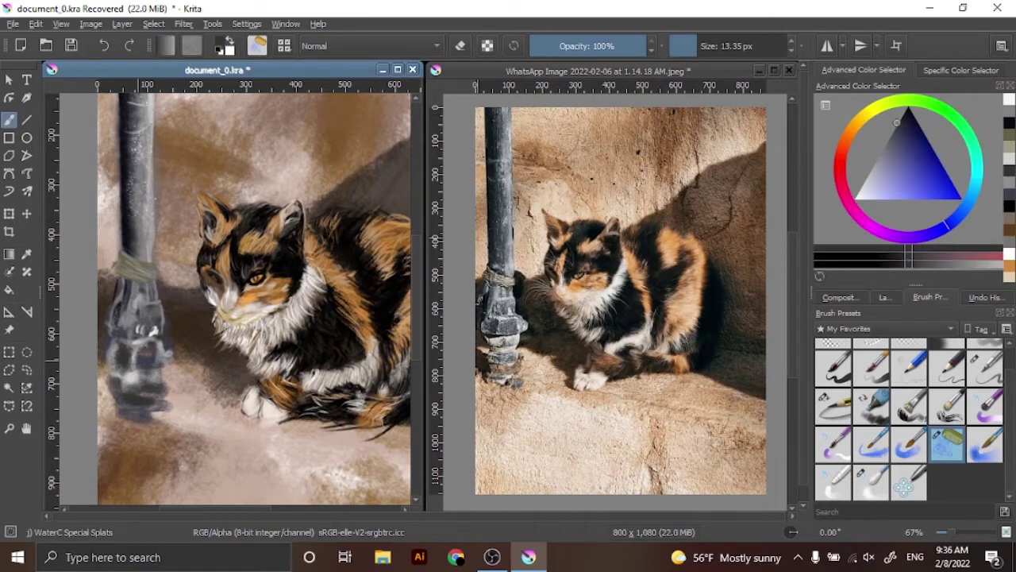
{"action": "key", "text": "slash"}
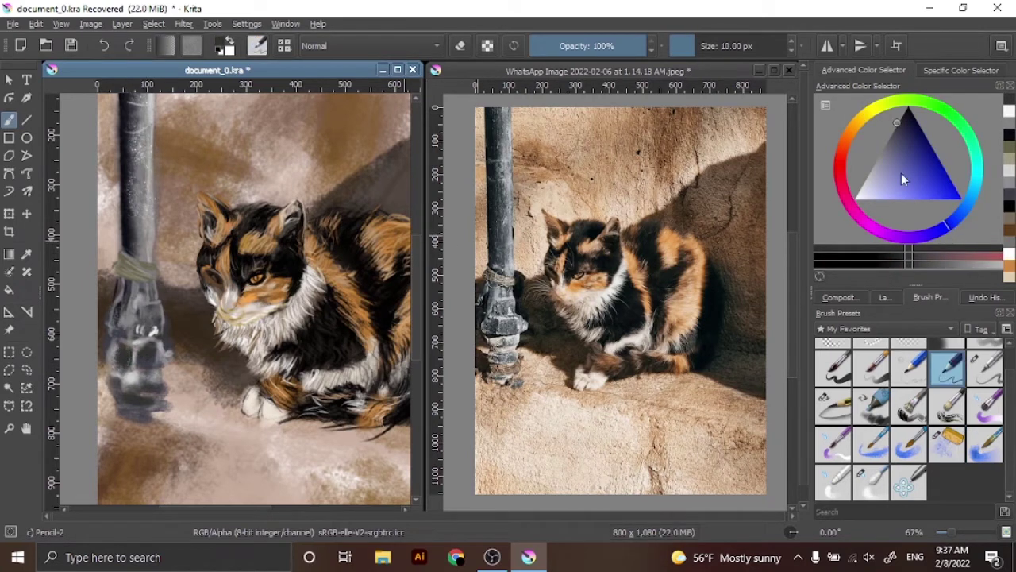
{"action": "left_click", "coordinate": [892, 144]}
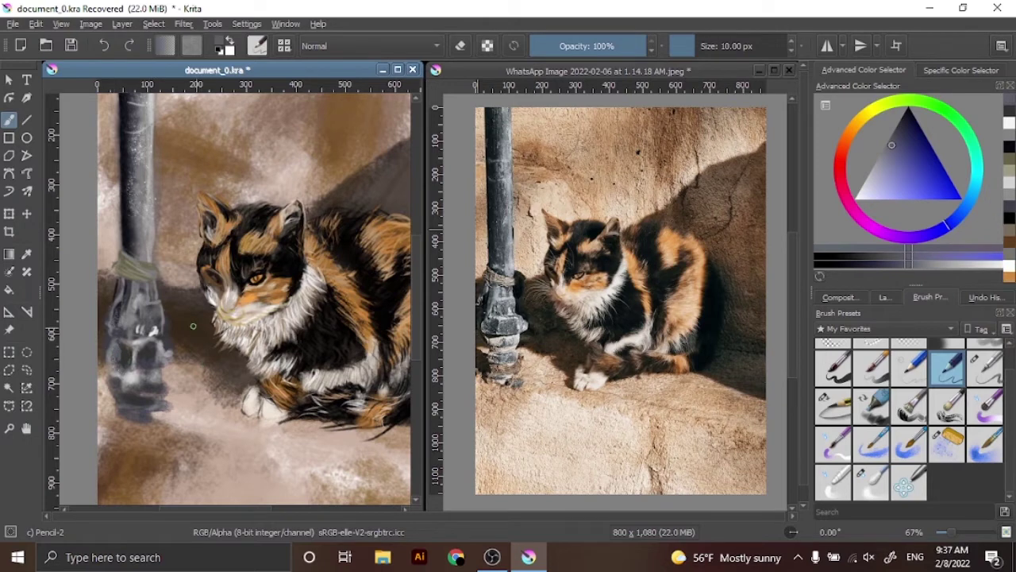
{"action": "left_click", "coordinate": [909, 109]}
{"action": "mouse_move", "coordinate": [126, 331]}
{"action": "left_mouse_down"}
{"action": "mouse_move", "coordinate": [108, 337]}
{"action": "mouse_move", "coordinate": [109, 350]}
{"action": "mouse_move", "coordinate": [110, 340]}
{"action": "left_mouse_up"}
{"action": "mouse_move", "coordinate": [156, 372]}
{"action": "left_mouse_down"}
{"action": "mouse_move", "coordinate": [108, 370]}
{"action": "mouse_move", "coordinate": [119, 392]}
{"action": "left_mouse_up"}
{"action": "left_click_drag", "start_coordinate": [111, 378], "coordinate": [116, 392]}
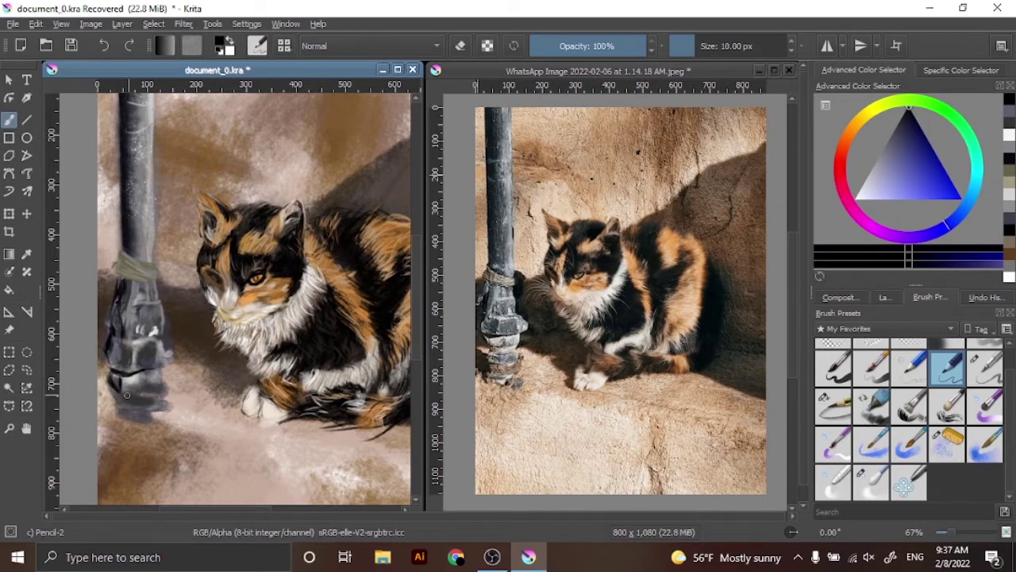
- Sample a light grey-lavender, reset colours to black, and zoom out to the whole painting
{"action": "left_click", "coordinate": [162, 303], "text": "ctrl"}
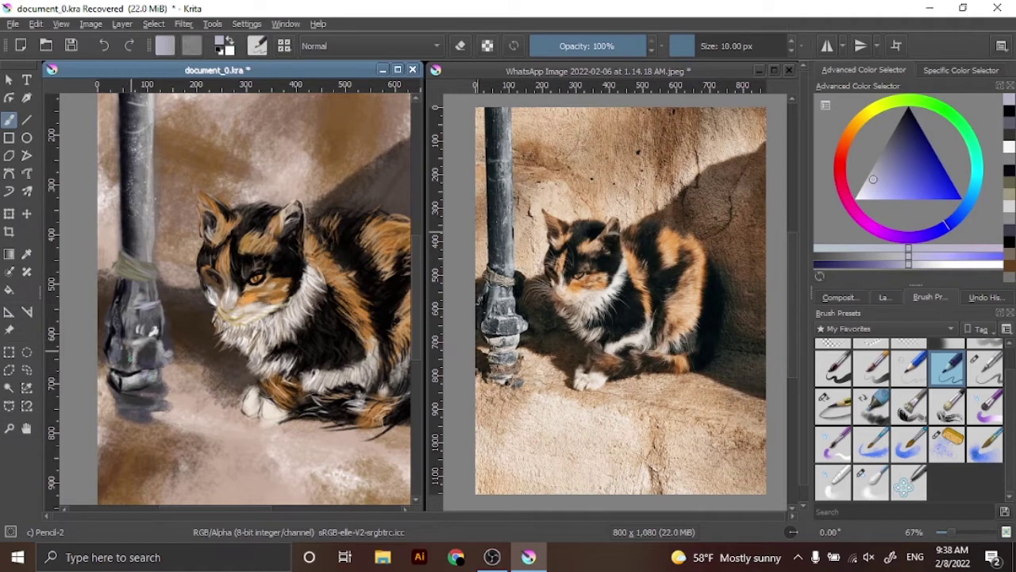
{"action": "key", "text": "d"}
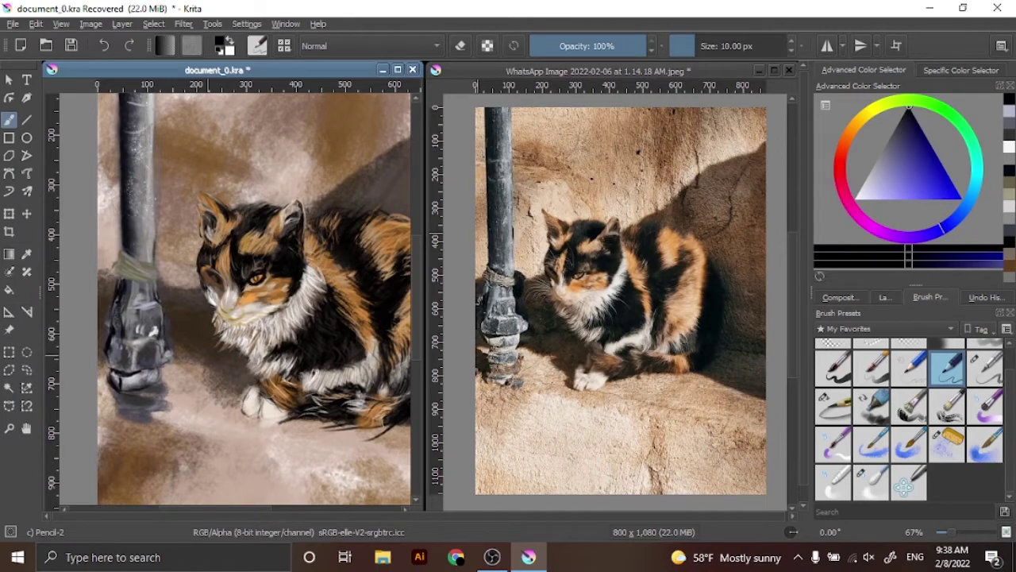
{"action": "key", "text": "minus"}
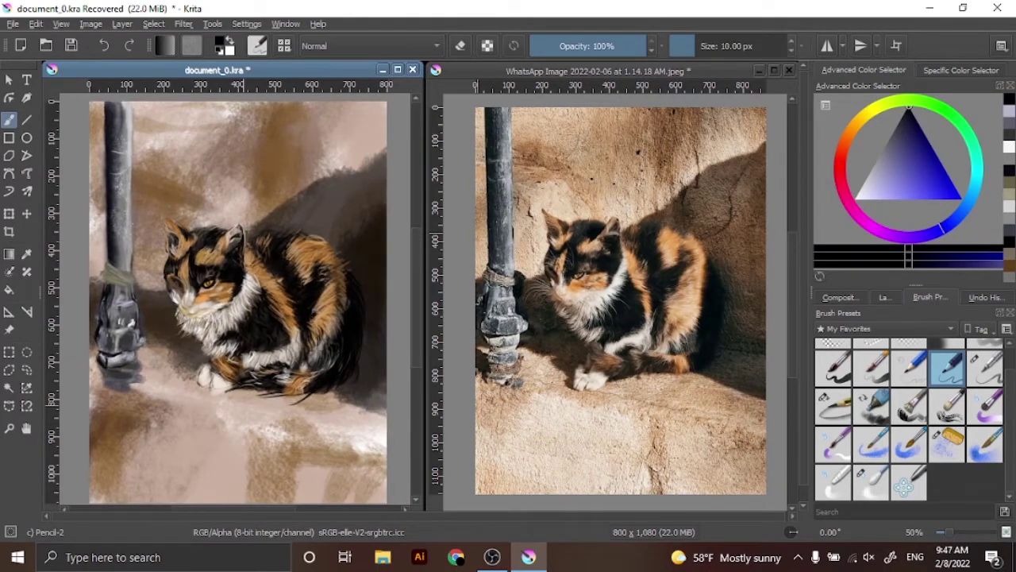
- Set up a 140 px WaterC Special Splats brush on Paint Layer 1 with orange-brown
{"action": "left_click", "coordinate": [852, 472]}
{"action": "left_click", "coordinate": [884, 297]}
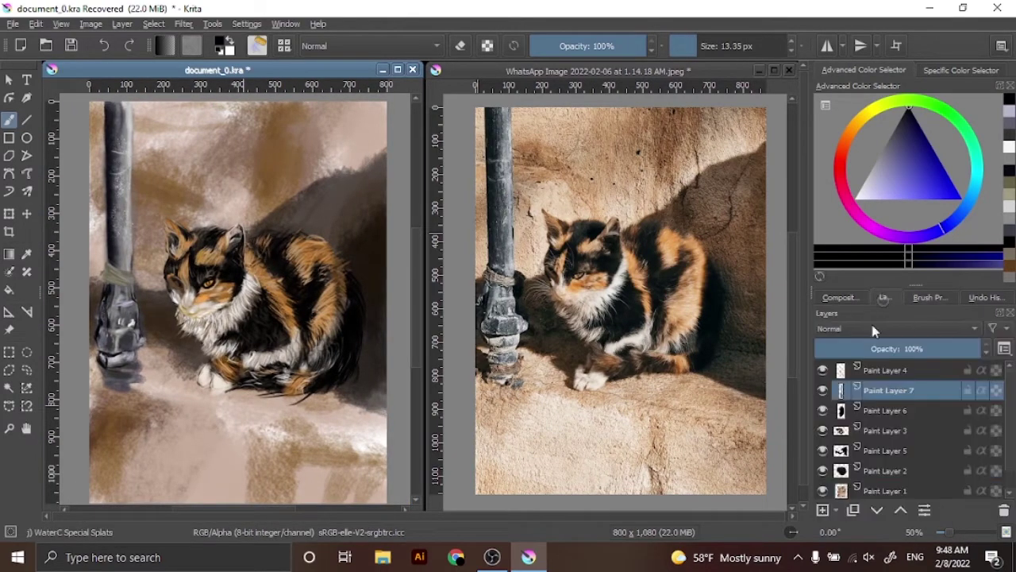
{"action": "left_click", "coordinate": [889, 488]}
{"action": "left_click", "coordinate": [854, 125]}
{"action": "left_click", "coordinate": [885, 180]}
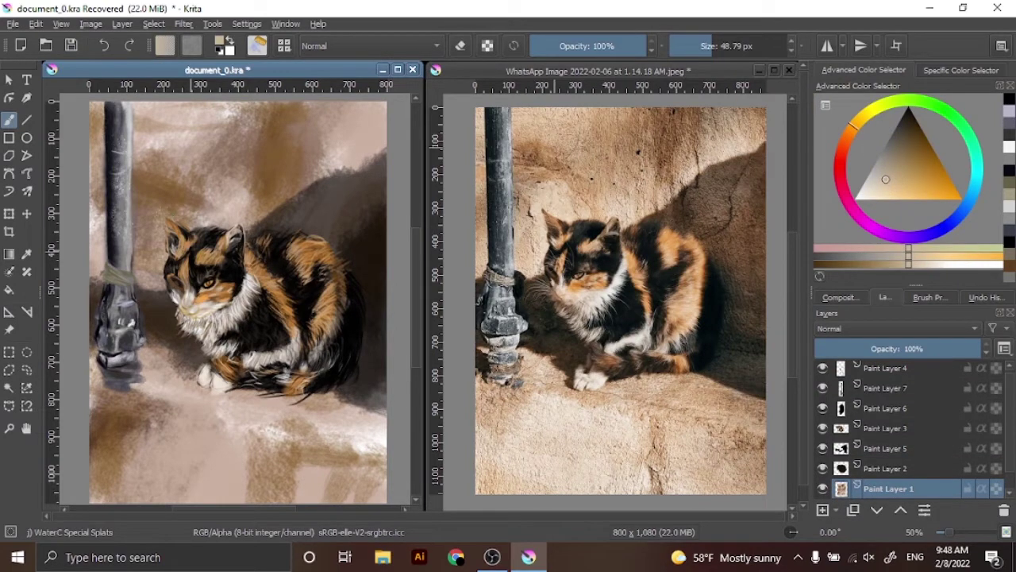
{"action": "key", "text": "bracketright"}
{"action": "key", "text": "bracketright"}
{"action": "key", "text": "bracketright"}
- Splatter light texture over the wall and floor, switching to a lighter beige
{"action": "left_click_drag", "start_coordinate": [199, 155], "coordinate": [226, 183]}
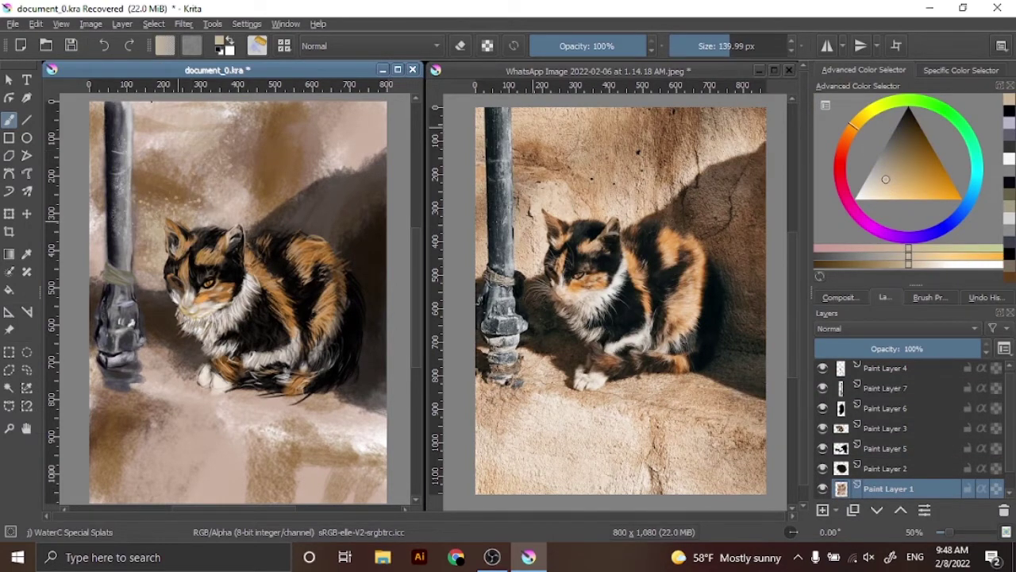
{"action": "left_click_drag", "start_coordinate": [99, 107], "coordinate": [100, 147]}
{"action": "left_click_drag", "start_coordinate": [99, 190], "coordinate": [99, 210]}
{"action": "left_click_drag", "start_coordinate": [111, 413], "coordinate": [111, 488]}
{"action": "left_click", "coordinate": [884, 192]}
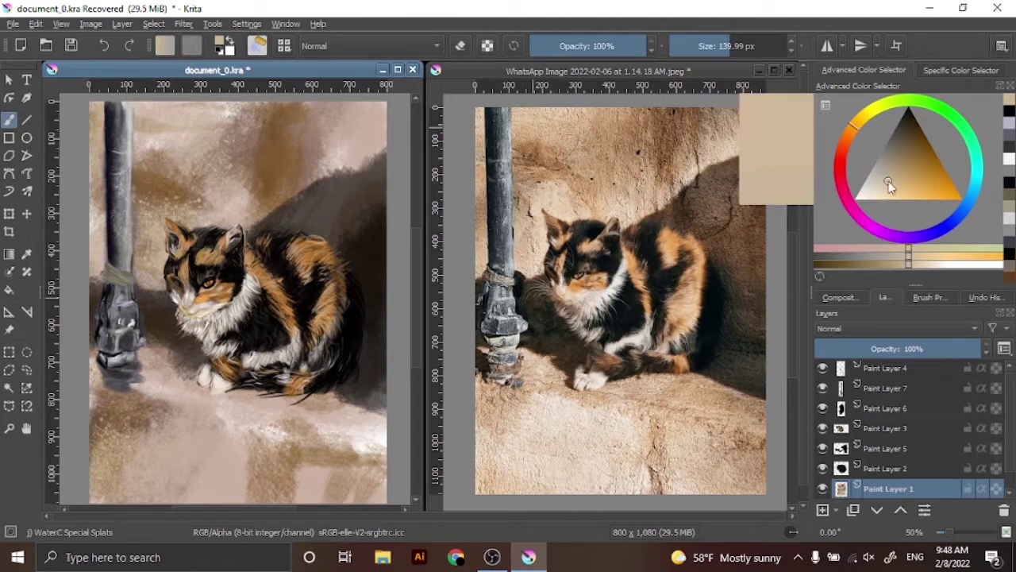
{"action": "mouse_move", "coordinate": [262, 476]}
{"action": "left_mouse_down"}
{"action": "mouse_move", "coordinate": [207, 484]}
{"action": "mouse_move", "coordinate": [151, 469]}
{"action": "left_mouse_up"}
{"action": "left_click_drag", "start_coordinate": [103, 413], "coordinate": [103, 452]}
- Add brownish splatter across wall and floor and light splats over the upper-left background
{"action": "left_click_drag", "start_coordinate": [373, 472], "coordinate": [313, 492]}
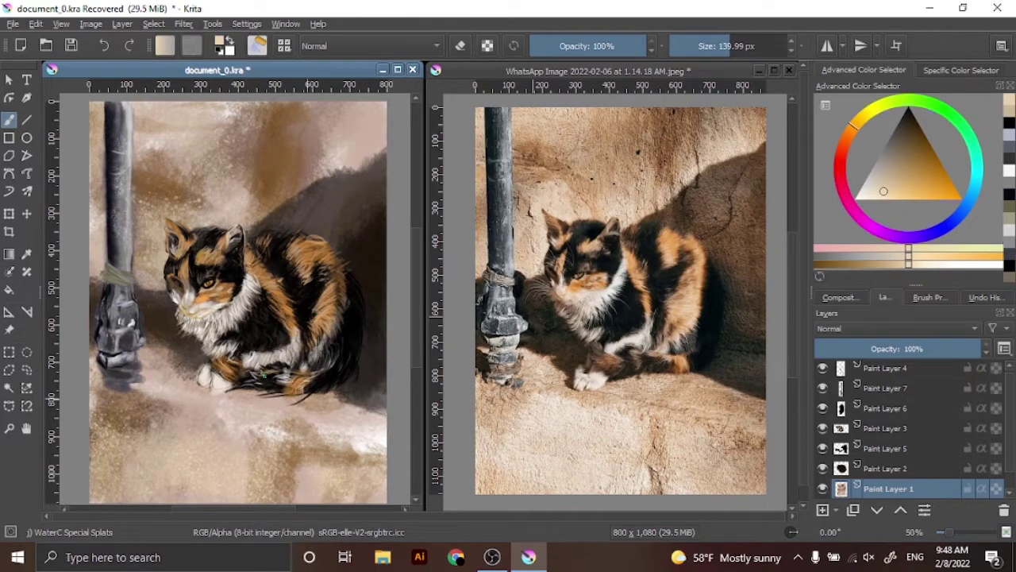
{"action": "left_click_drag", "start_coordinate": [198, 357], "coordinate": [143, 389]}
{"action": "left_click_drag", "start_coordinate": [226, 202], "coordinate": [266, 127]}
{"action": "left_click_drag", "start_coordinate": [278, 199], "coordinate": [325, 193]}
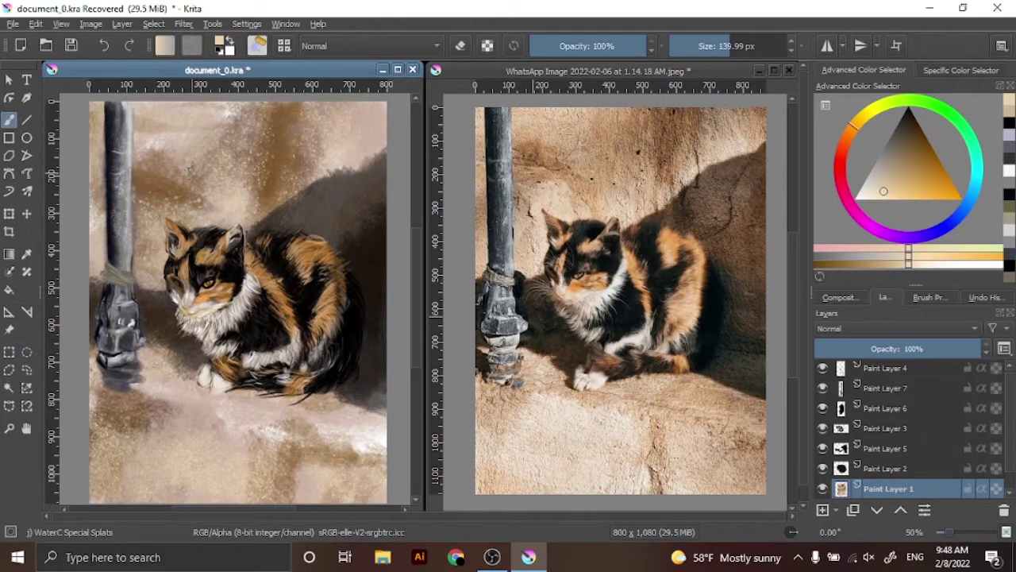
{"action": "left_click_drag", "start_coordinate": [199, 167], "coordinate": [155, 131]}
{"action": "left_click_drag", "start_coordinate": [147, 222], "coordinate": [163, 302]}
{"action": "left_click_drag", "start_coordinate": [139, 154], "coordinate": [171, 214]}
- Deepen the shadow behind the cat with a smaller brush in a dark colour
{"action": "left_click", "coordinate": [917, 138]}
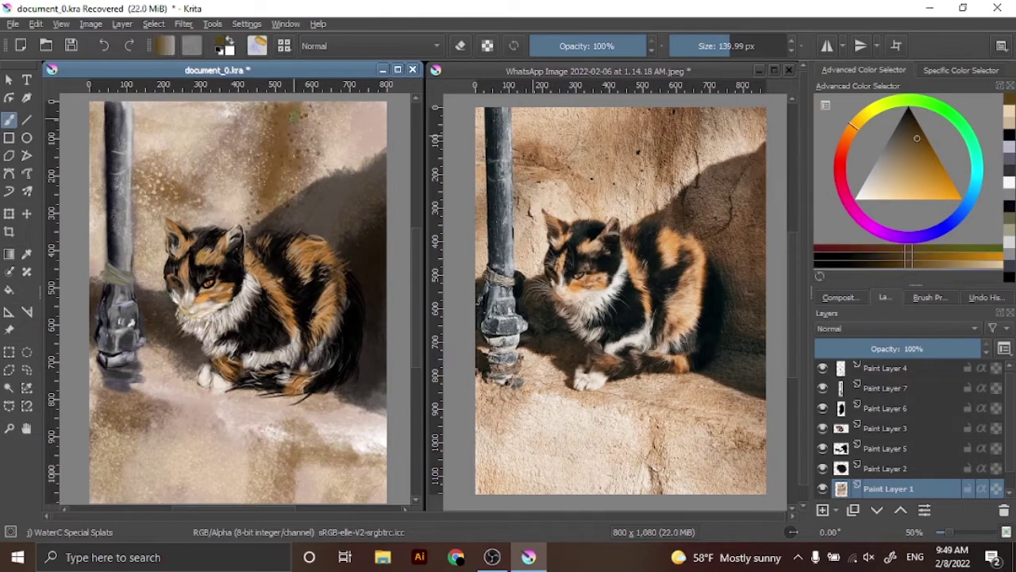
{"action": "key", "text": "bracketleft"}
{"action": "key", "text": "bracketleft"}
{"action": "key", "text": "bracketleft"}
{"action": "mouse_move", "coordinate": [310, 176]}
{"action": "left_mouse_down"}
{"action": "mouse_move", "coordinate": [302, 203]}
{"action": "mouse_move", "coordinate": [345, 234]}
{"action": "left_mouse_up"}
{"action": "left_click_drag", "start_coordinate": [369, 181], "coordinate": [334, 246]}
- Pencil thin black cracks into the wall near the shadow, beside the pipe and lower wall
{"action": "left_click", "coordinate": [907, 108]}
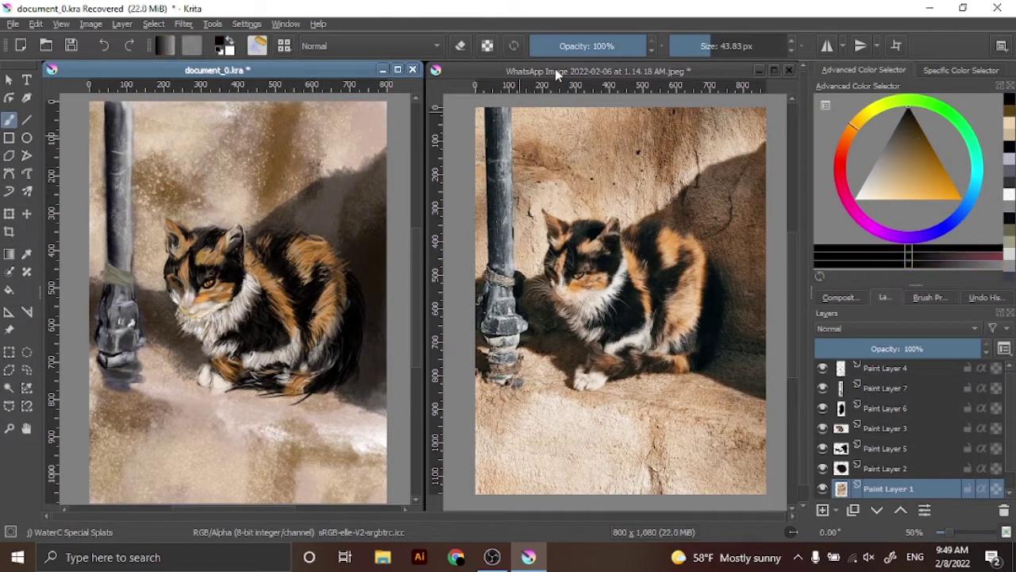
{"action": "key", "text": "bracketleft"}
{"action": "key", "text": "bracketleft"}
{"action": "key", "text": "bracketleft"}
{"action": "key", "text": "bracketleft"}
{"action": "key", "text": "bracketleft"}
{"action": "key", "text": "bracketleft"}
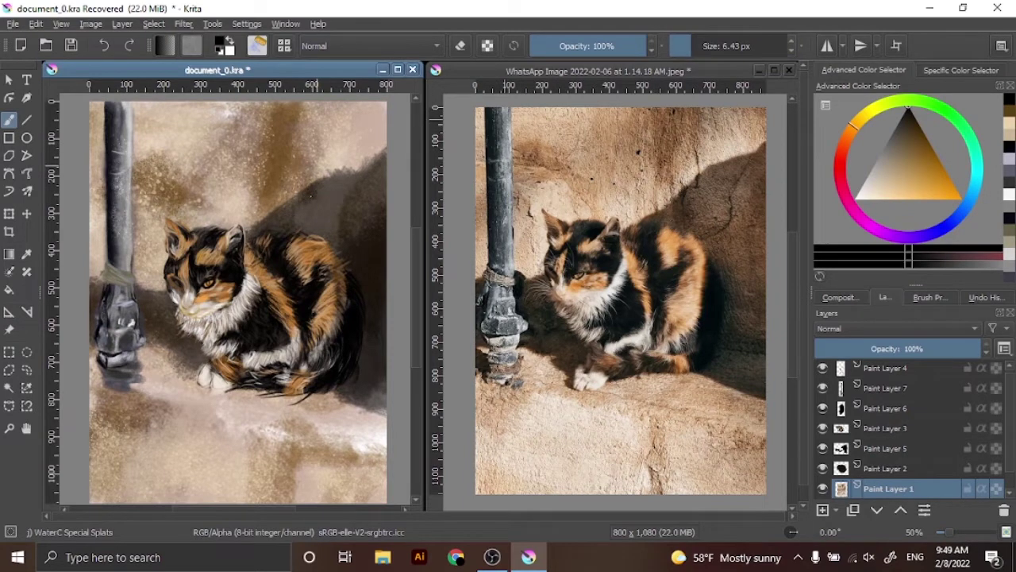
{"action": "left_click", "coordinate": [930, 297]}
{"action": "left_click", "coordinate": [871, 366]}
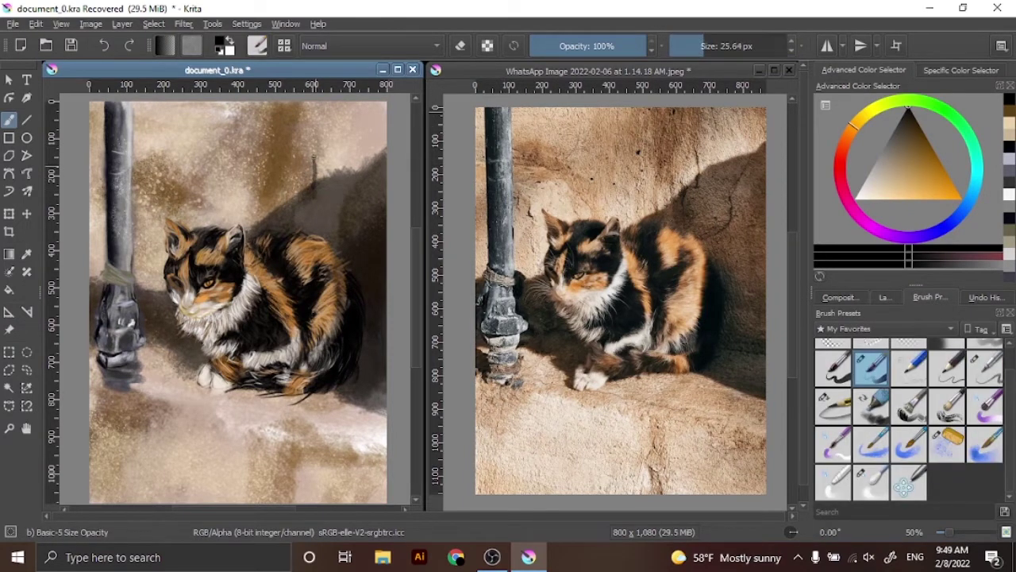
{"action": "key", "text": "slash"}
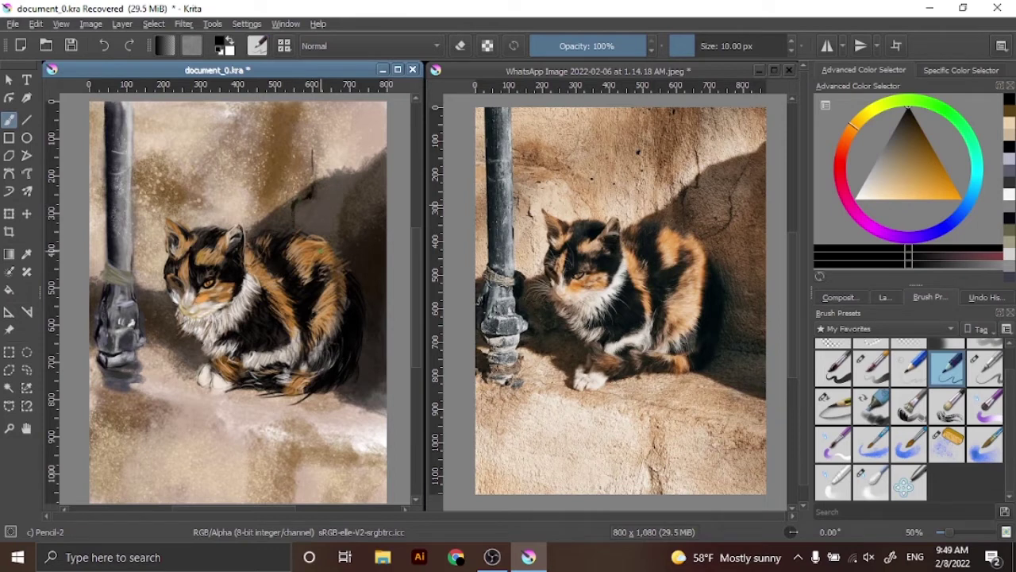
{"action": "left_click_drag", "start_coordinate": [347, 194], "coordinate": [379, 165]}
{"action": "left_click_drag", "start_coordinate": [135, 295], "coordinate": [140, 265]}
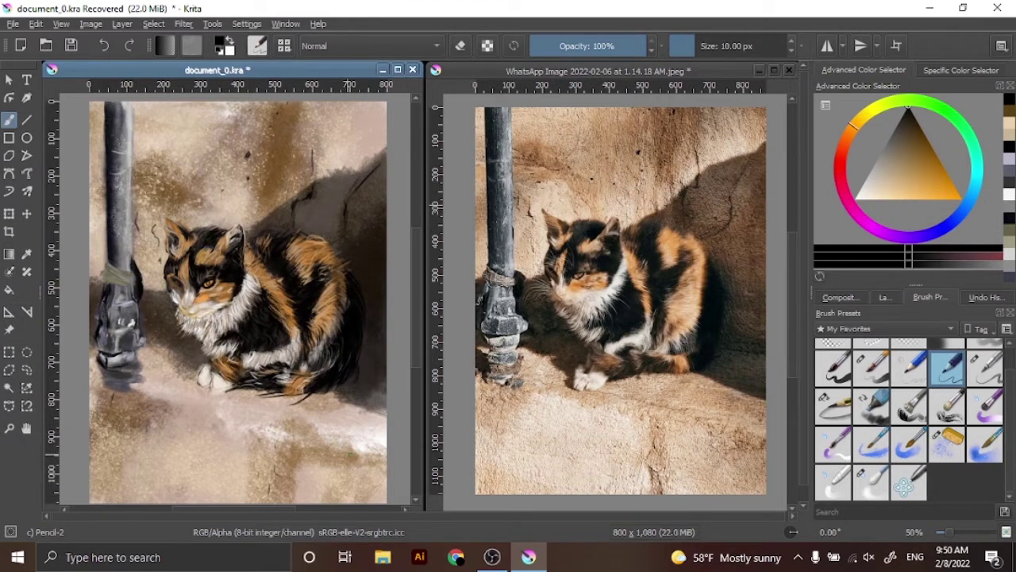
{"action": "left_click_drag", "start_coordinate": [343, 446], "coordinate": [355, 442]}
- Dab WaterC Special Splats texture along the lower-left ground in a new colour
{"action": "left_click", "coordinate": [947, 445]}
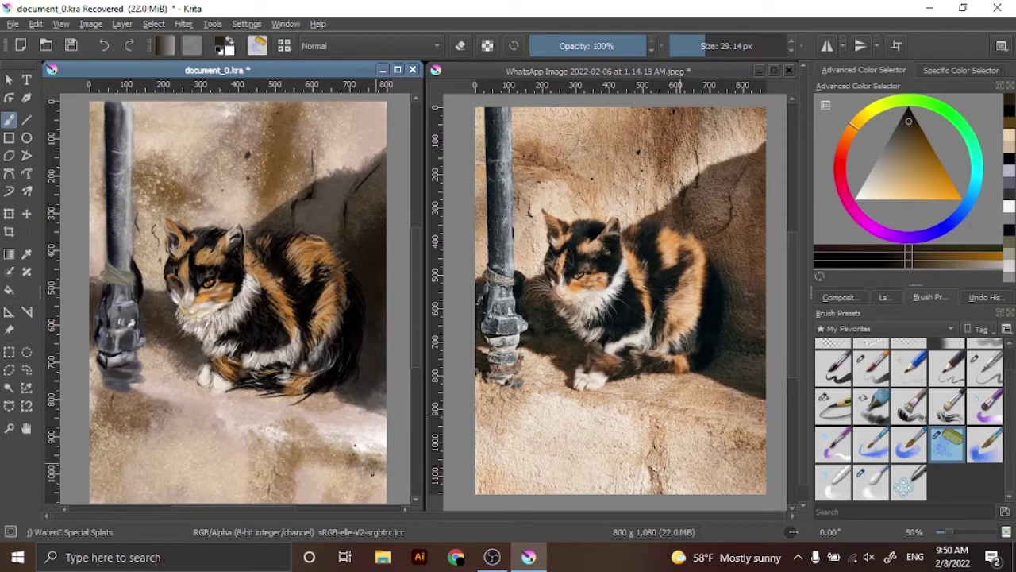
{"action": "left_click", "coordinate": [190, 419], "text": "ctrl"}
{"action": "left_click_drag", "start_coordinate": [214, 405], "coordinate": [247, 397]}
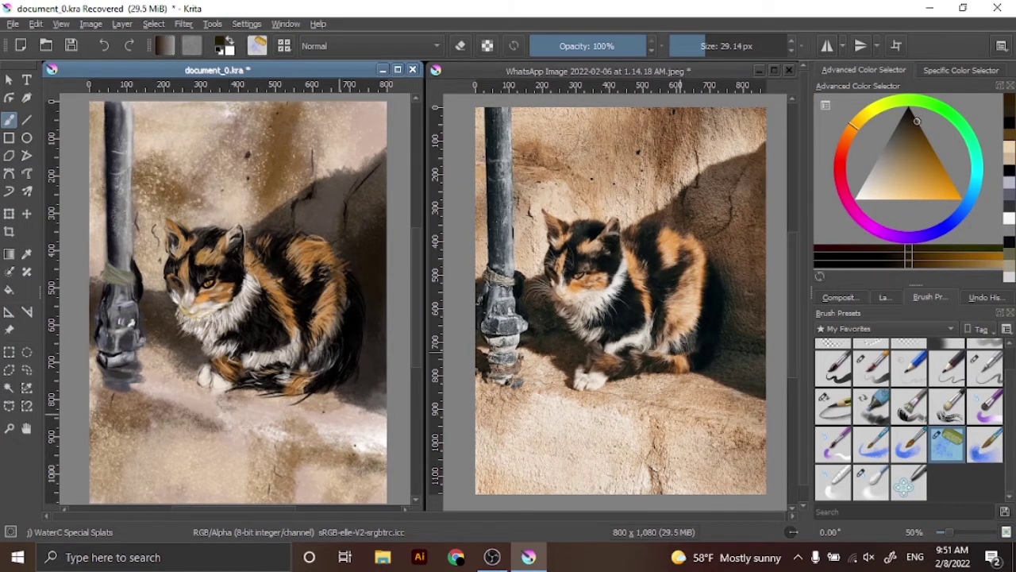
{"action": "left_click", "coordinate": [278, 417], "text": "ctrl"}
{"action": "left_click_drag", "start_coordinate": [326, 433], "coordinate": [374, 429]}
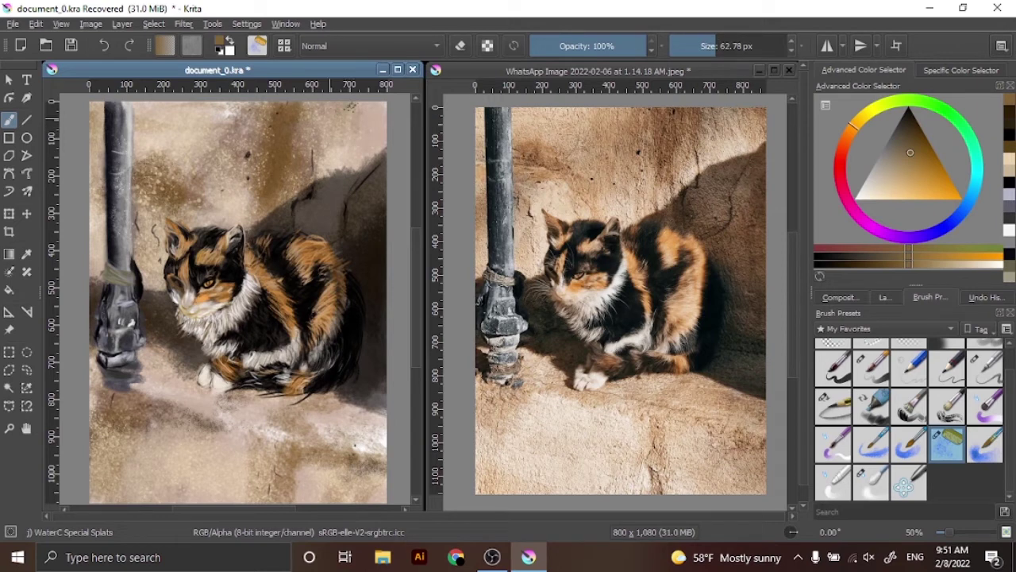
- Enlarge the splatter brush and add dark splats, sampled from the cat's head, beside the pole
{"action": "left_click_drag", "start_coordinate": [341, 119], "coordinate": [381, 119]}
{"action": "left_click", "coordinate": [243, 244], "text": "ctrl"}
{"action": "left_click_drag", "start_coordinate": [139, 230], "coordinate": [161, 248]}
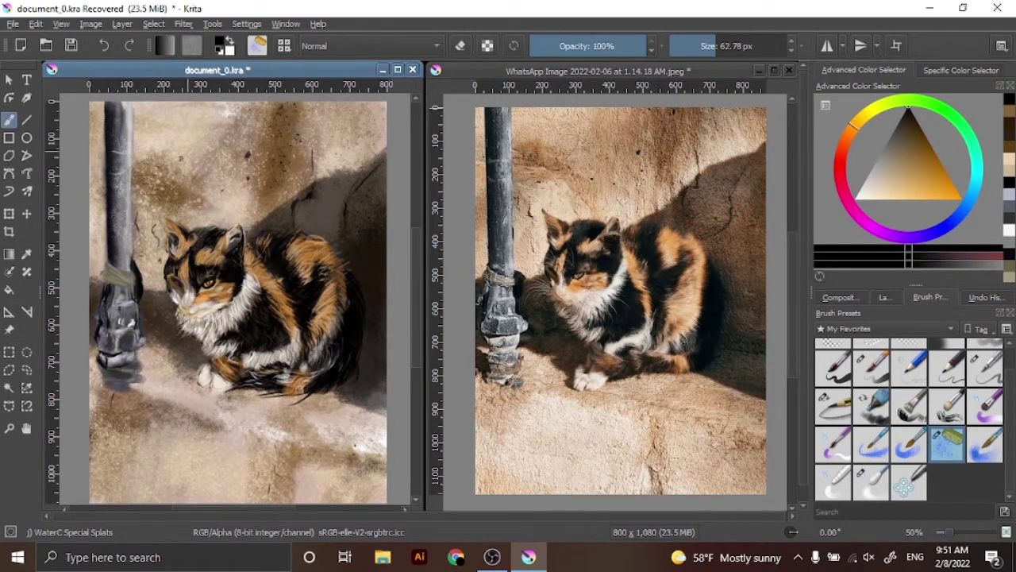
{"action": "left_click", "coordinate": [884, 297]}
- Add a new Overlay paint layer and try a beige blotch on the cat's back, undone
{"action": "left_click", "coordinate": [886, 408]}
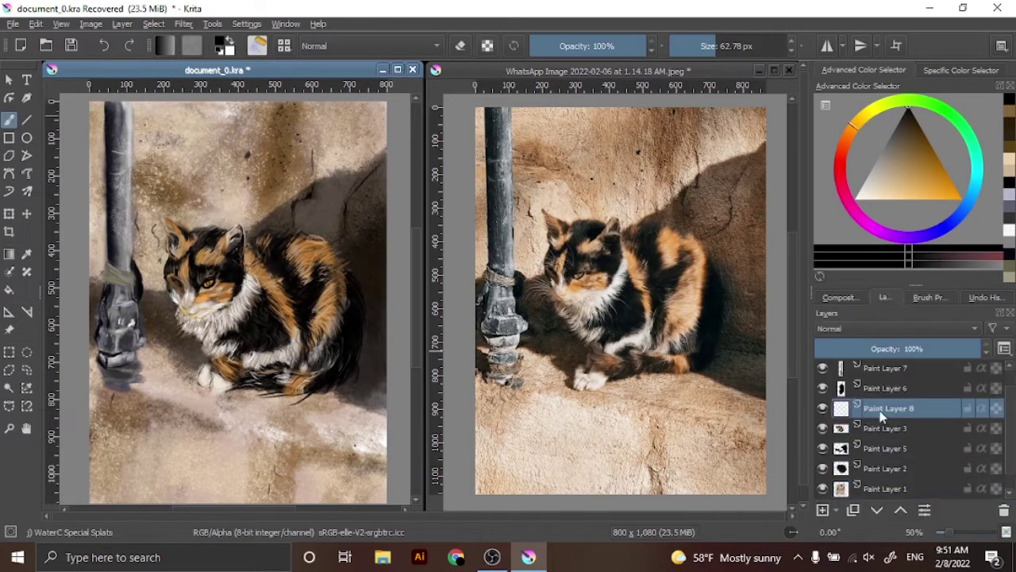
{"action": "left_click", "coordinate": [776, 149], "text": "ctrl"}
{"action": "left_click", "coordinate": [930, 297]}
{"action": "left_click", "coordinate": [833, 367]}
{"action": "left_click_drag", "start_coordinate": [306, 242], "coordinate": [337, 297]}
{"action": "left_click", "coordinate": [883, 297]}
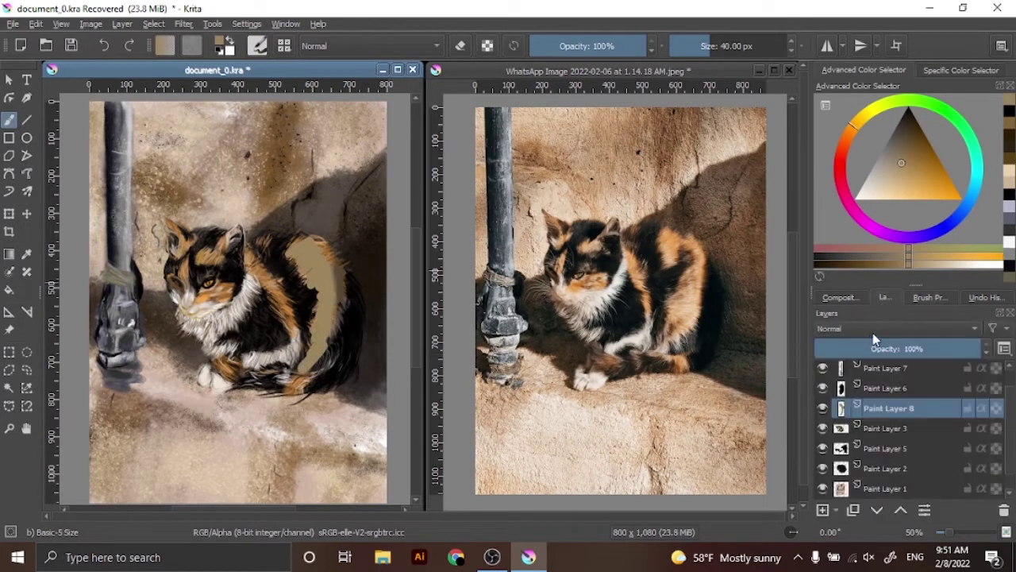
{"action": "key", "text": "ctrl+z"}
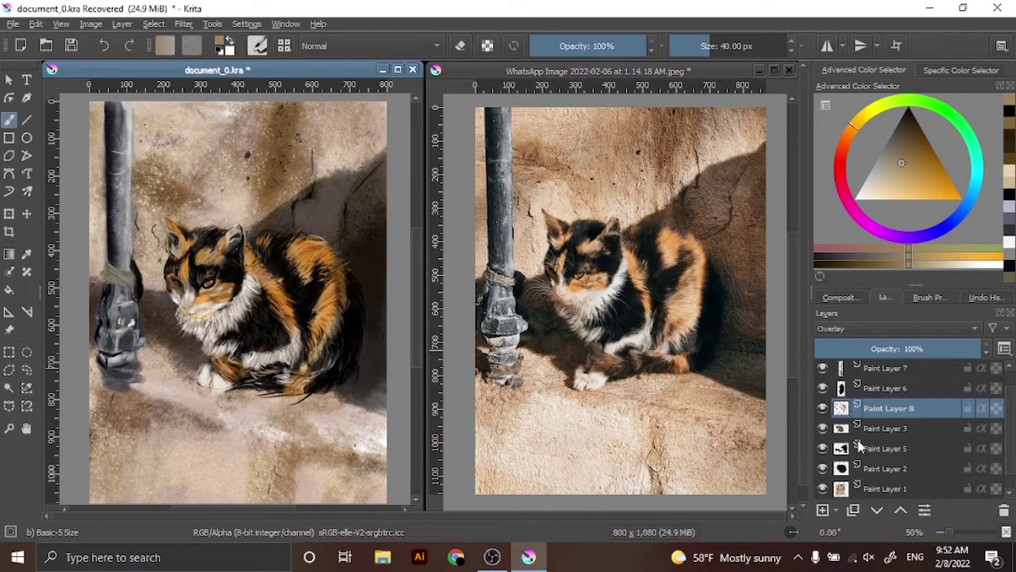
- Draw thin white whiskers from the cat's cheek with a 4 px Pencil-4 Soft brush
{"action": "left_click", "coordinate": [930, 297]}
{"action": "left_click", "coordinate": [984, 366]}
{"action": "left_click_drag", "start_coordinate": [719, 236], "coordinate": [667, 239]}
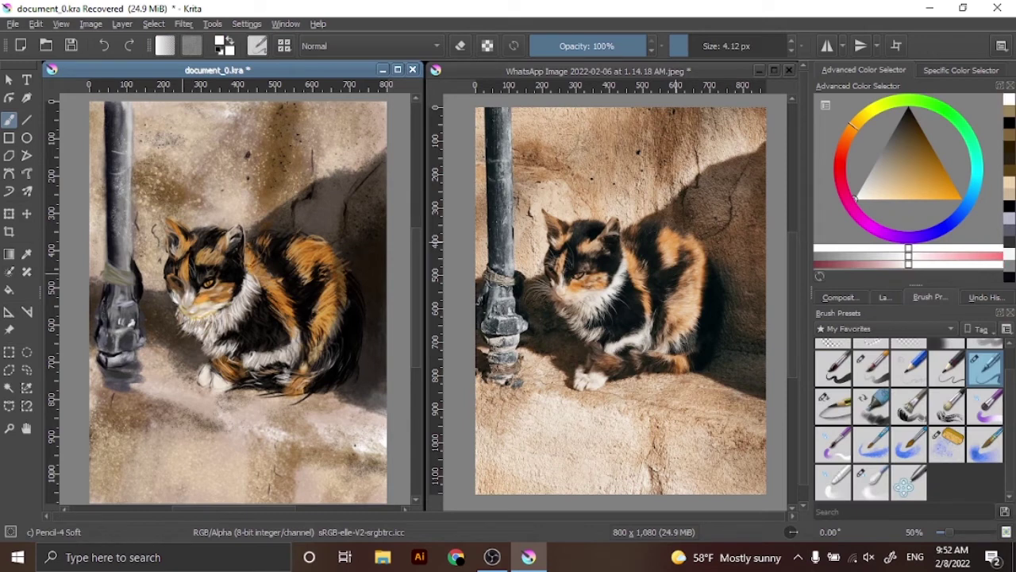
{"action": "mouse_move", "coordinate": [159, 307]}
{"action": "left_mouse_down"}
{"action": "mouse_move", "coordinate": [181, 304]}
{"action": "mouse_move", "coordinate": [151, 310]}
{"action": "left_mouse_up"}
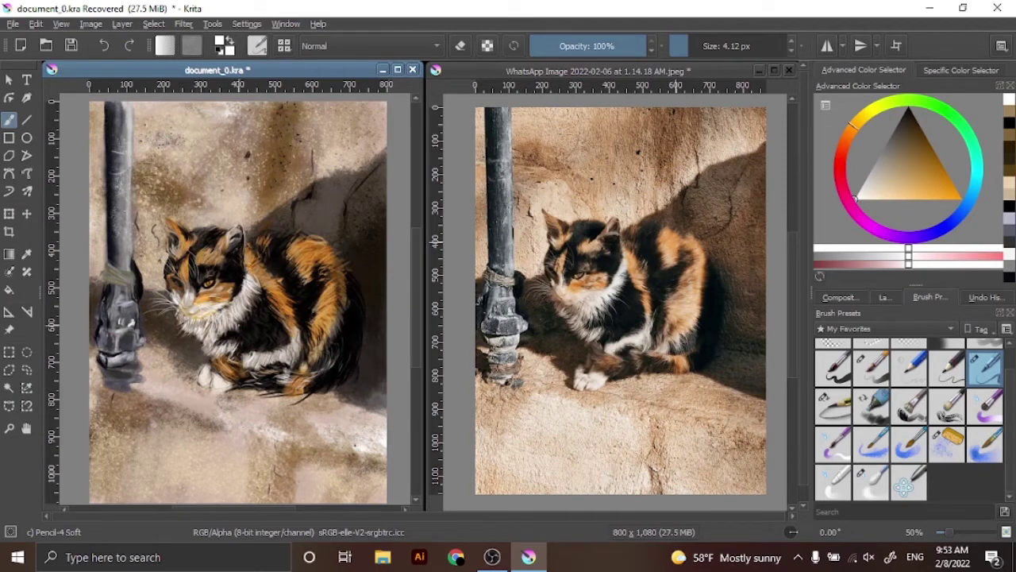
- Paint light tan highlights over the chest fur using colours sampled from the reference
{"action": "scroll", "coordinate": [233, 300], "scroll_direction": "up", "scroll_amount": 1}
{"action": "scroll", "coordinate": [233, 300], "scroll_direction": "up", "scroll_amount": 1}
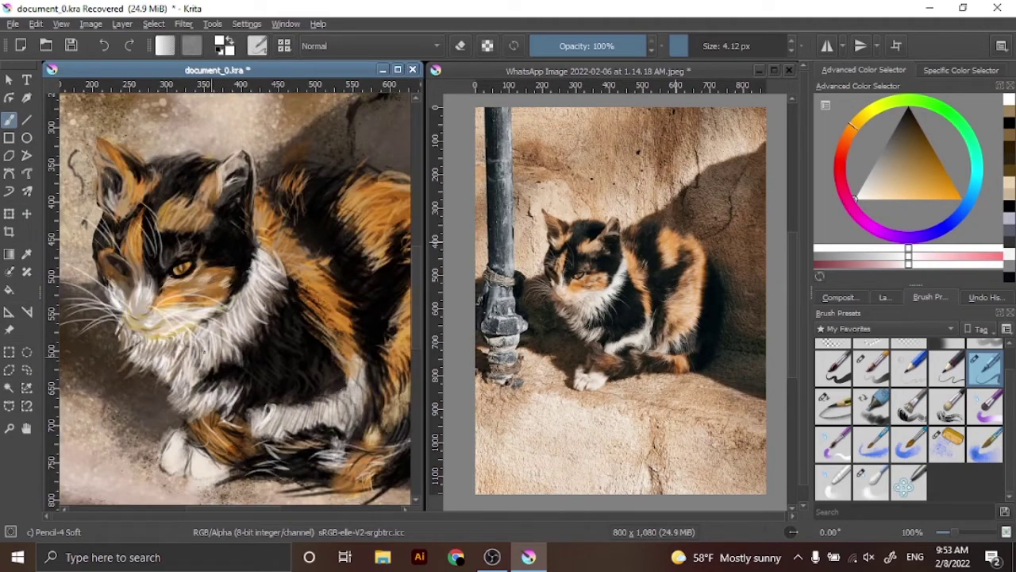
{"action": "left_click", "coordinate": [627, 136], "text": "ctrl"}
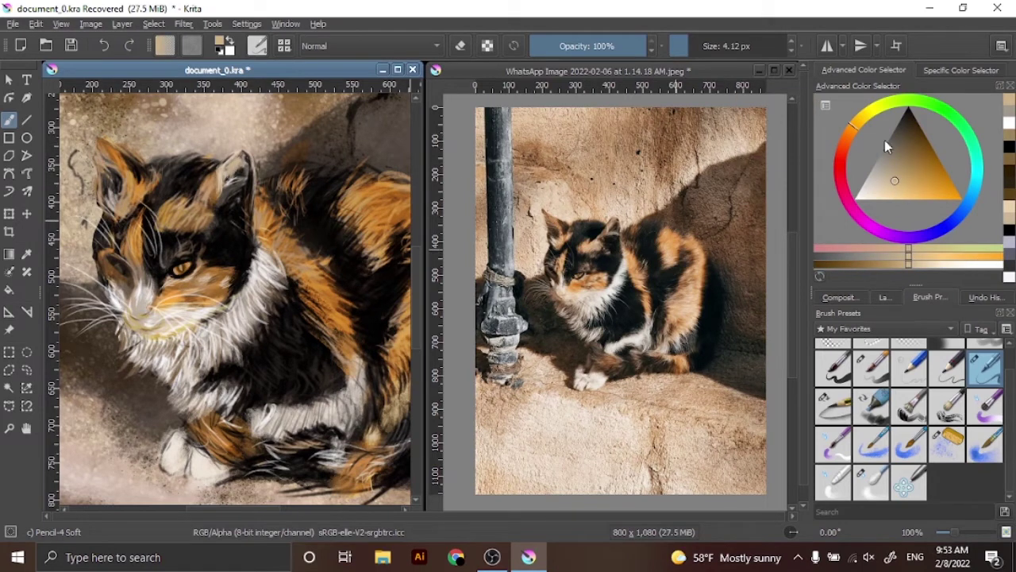
{"action": "left_click_drag", "start_coordinate": [371, 235], "coordinate": [364, 263]}
{"action": "left_click_drag", "start_coordinate": [359, 217], "coordinate": [383, 270]}
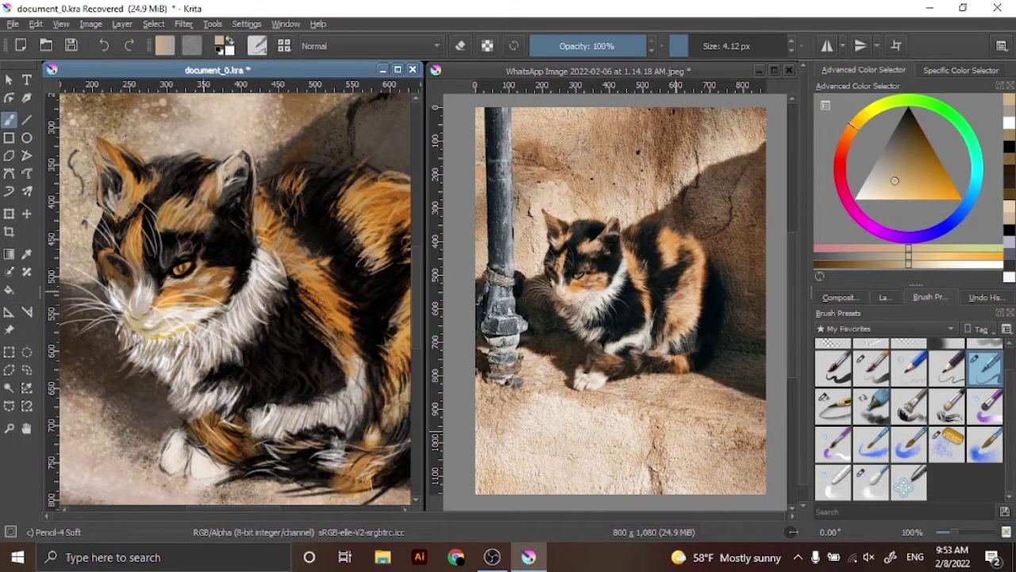
{"action": "left_click", "coordinate": [635, 238], "text": "ctrl"}
{"action": "left_click", "coordinate": [777, 148], "text": "ctrl"}
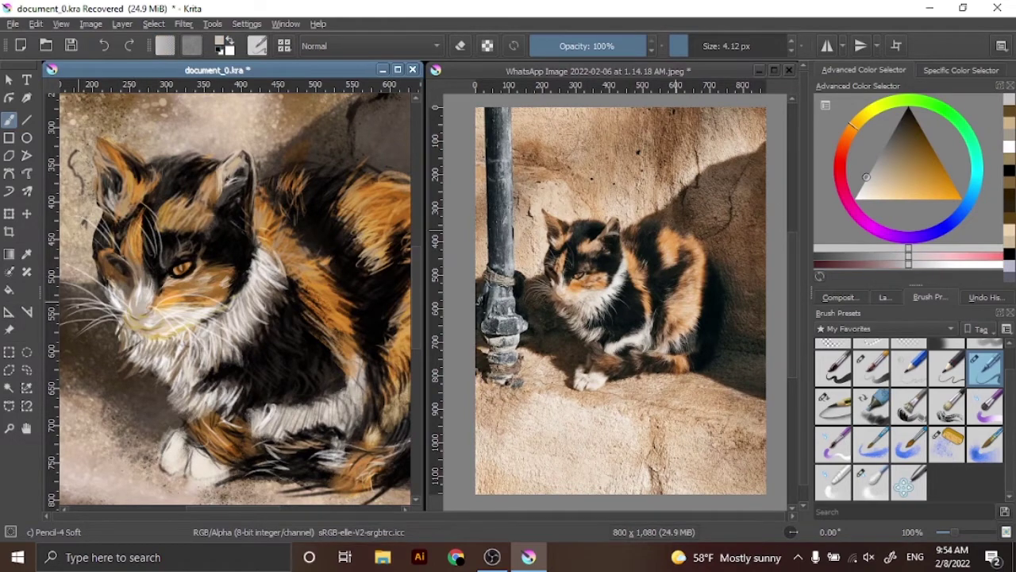
{"action": "key", "text": "minus"}
{"action": "key", "text": "minus"}
{"action": "key", "text": "k"}
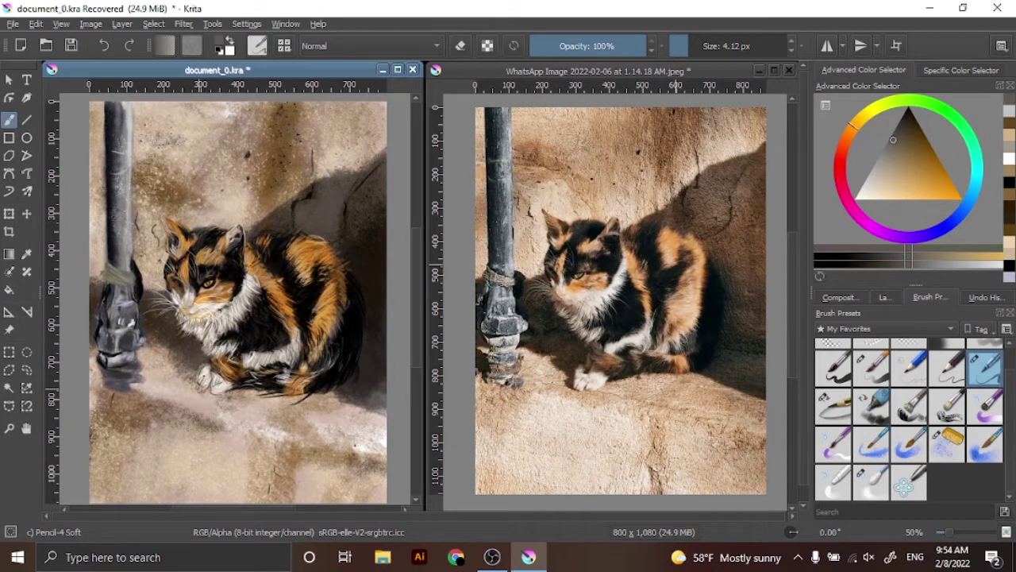
{"action": "left_click", "coordinate": [770, 149], "text": "ctrl"}
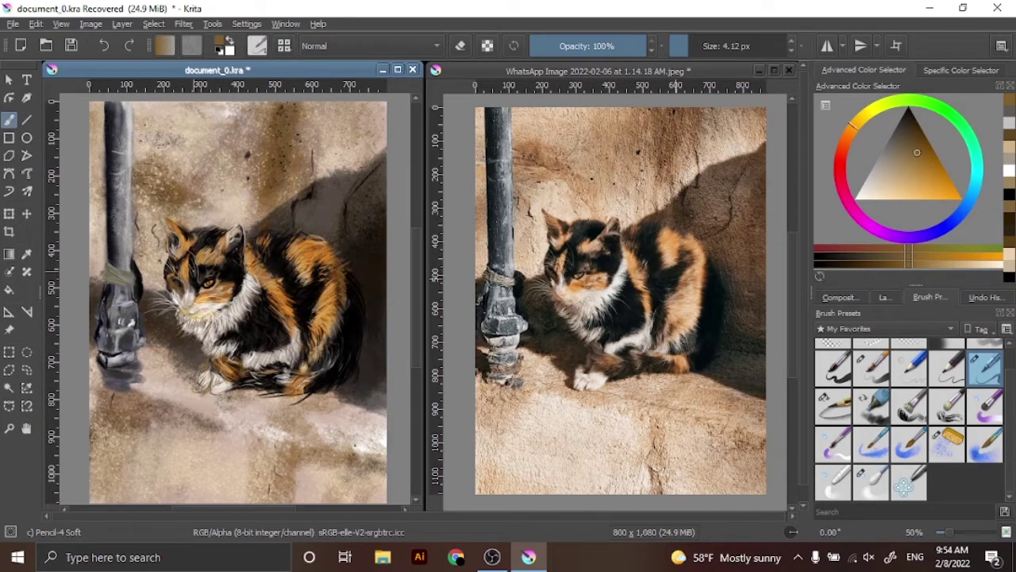
- Select a rectangle around the cat's paw and transform it
{"action": "left_click", "coordinate": [9, 369]}
{"action": "mouse_move", "coordinate": [177, 359]}
{"action": "left_mouse_down"}
{"action": "mouse_move", "coordinate": [251, 401]}
{"action": "mouse_move", "coordinate": [199, 387]}
{"action": "left_mouse_up"}
{"action": "key", "text": "ctrl+t"}
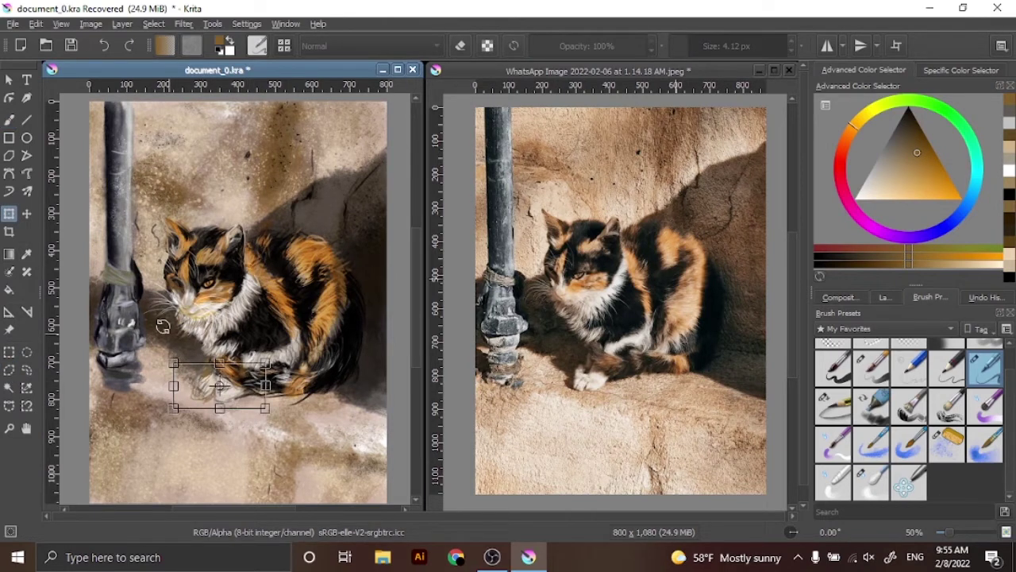
{"action": "left_click", "coordinate": [9, 119]}
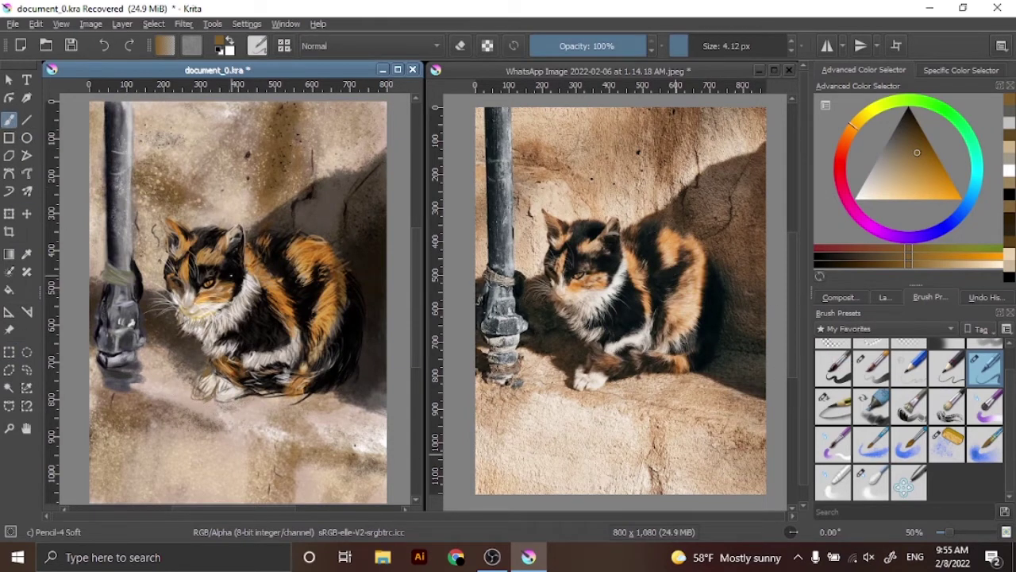
- Make Paint Layer 7 active and set the paint colour to white
{"action": "left_click", "coordinate": [884, 297]}
{"action": "left_click", "coordinate": [889, 370]}
{"action": "key", "text": "x"}
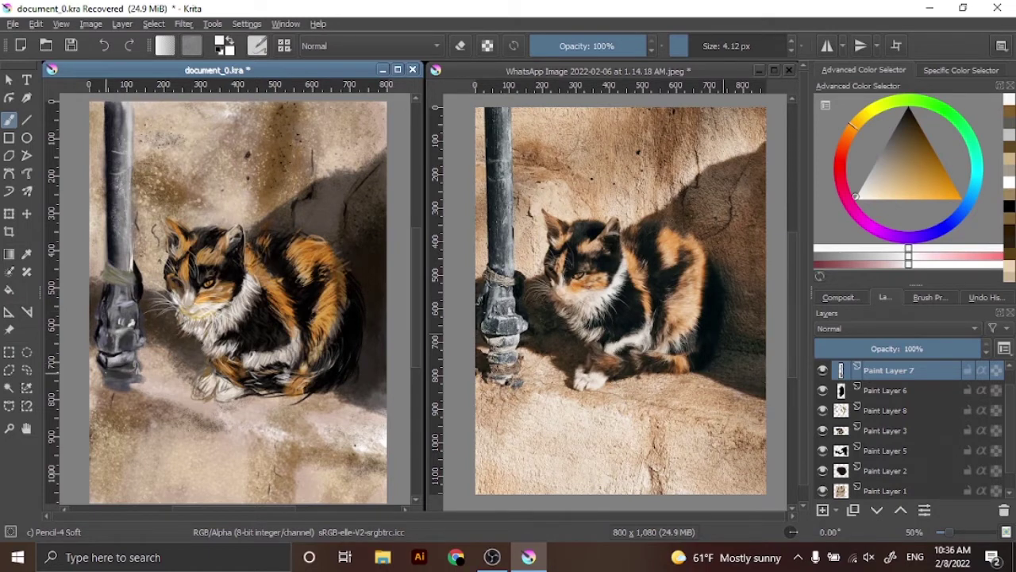
- Pick a dark olive colour and a ~37 px brush, and return Paint Layer 5 to Normal blending
{"action": "left_click", "coordinate": [910, 139]}
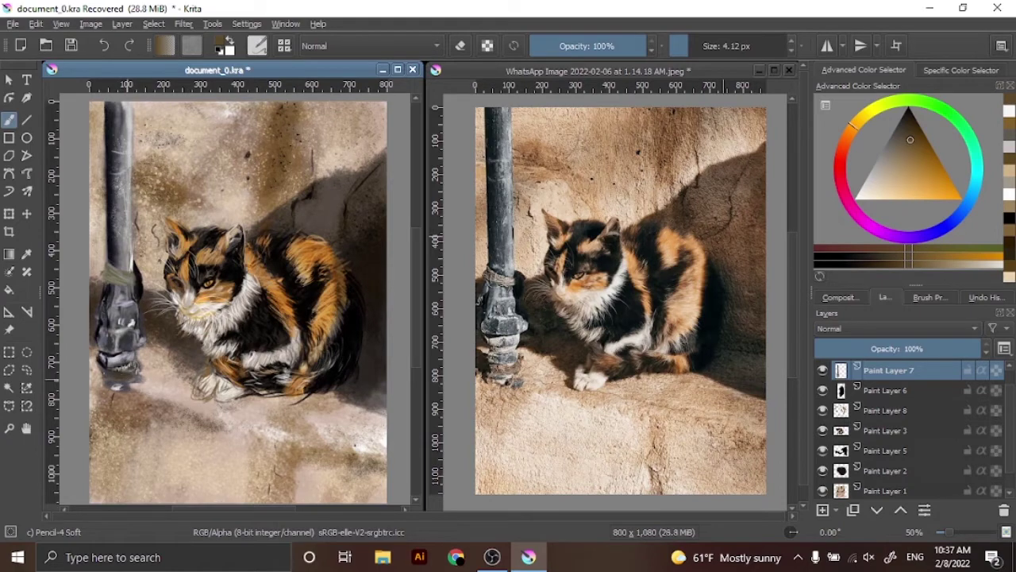
{"action": "left_click", "coordinate": [930, 297]}
{"action": "left_click", "coordinate": [985, 367]}
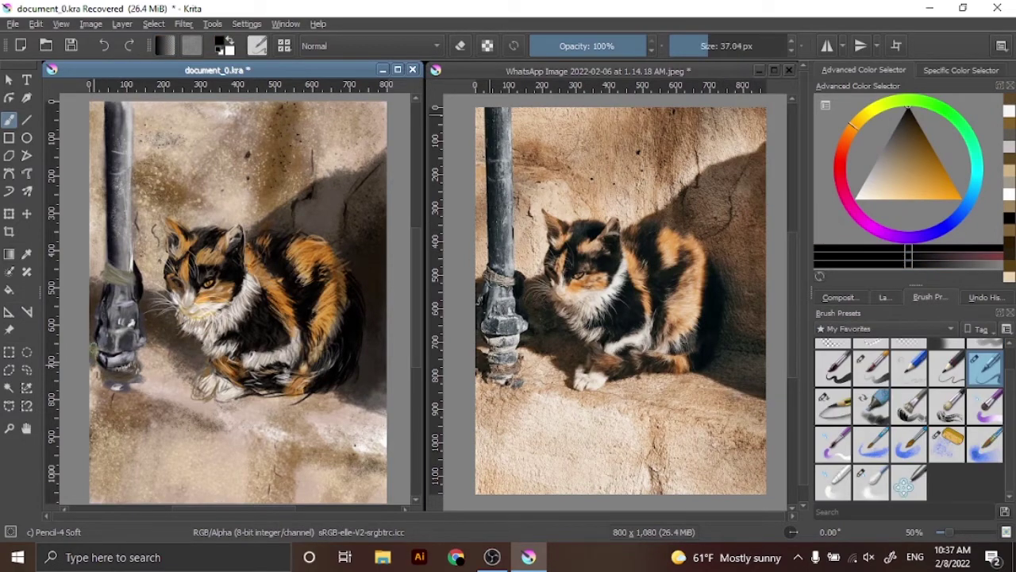
{"action": "left_click", "coordinate": [884, 297]}
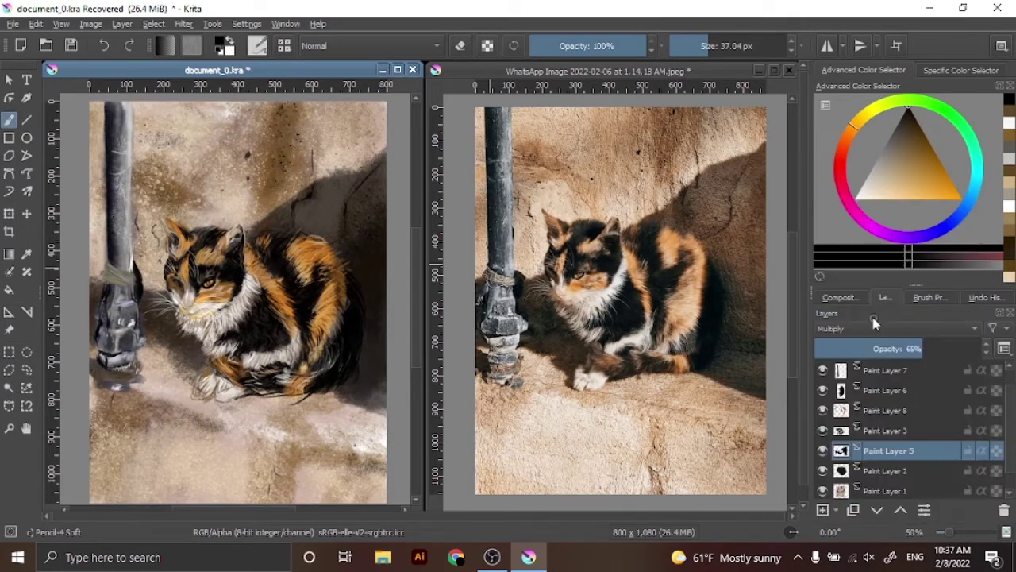
{"action": "left_click", "coordinate": [850, 328]}
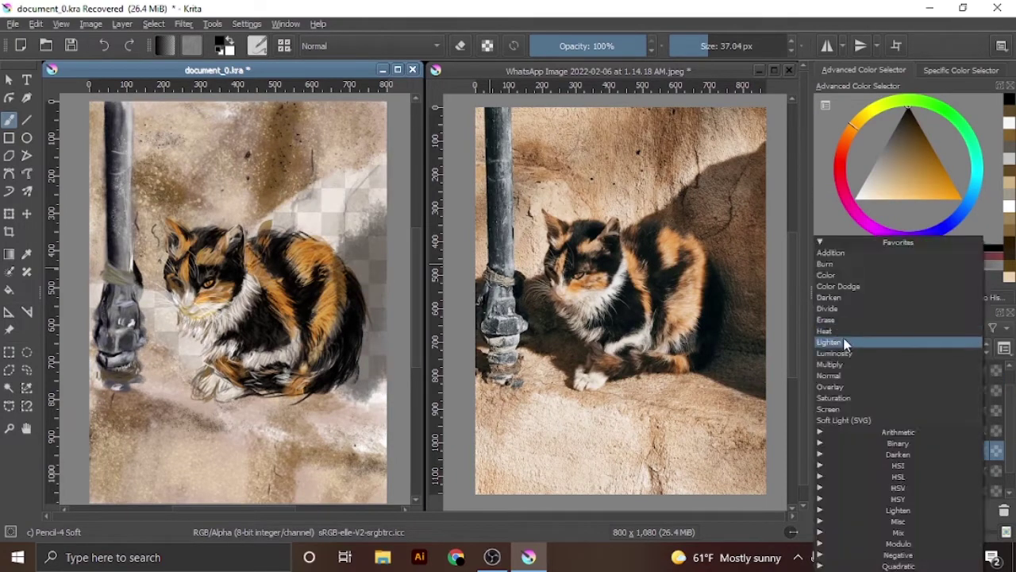
{"action": "key", "text": "Escape"}
{"action": "left_click", "coordinate": [849, 328]}
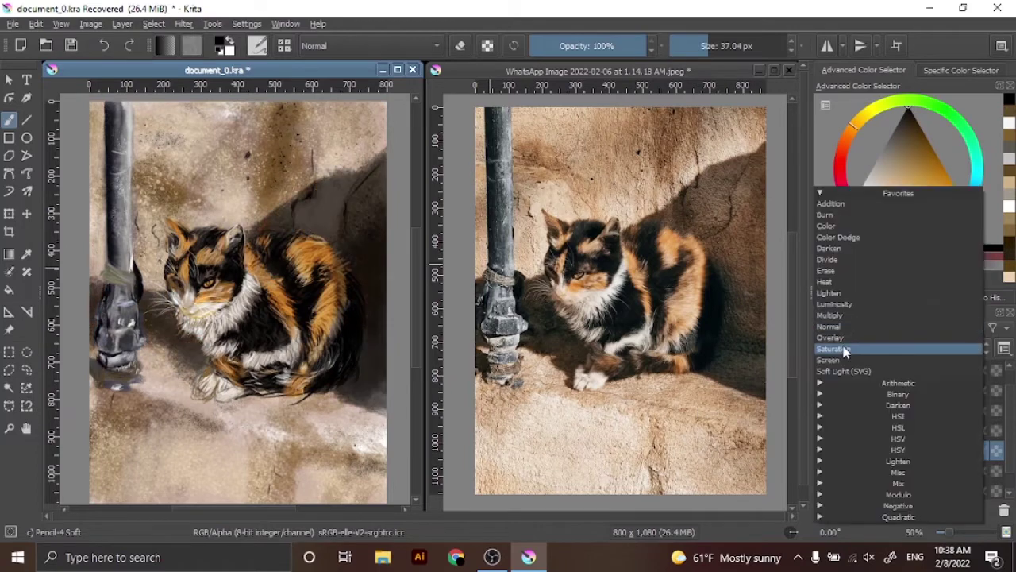
{"action": "left_click", "coordinate": [847, 327]}
- Select a lower layer in the stack and try Screen blending on it
{"action": "left_click", "coordinate": [856, 411]}
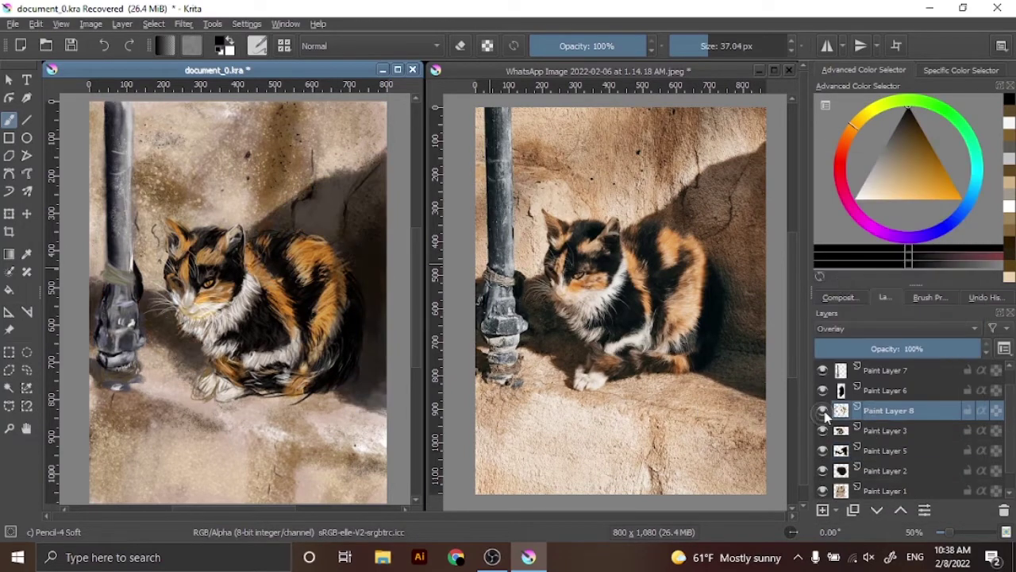
{"action": "scroll", "coordinate": [874, 421], "scroll_direction": "down", "scroll_amount": 1}
{"action": "left_click", "coordinate": [873, 467]}
{"action": "left_click", "coordinate": [850, 328]}
{"action": "left_click", "coordinate": [849, 360]}
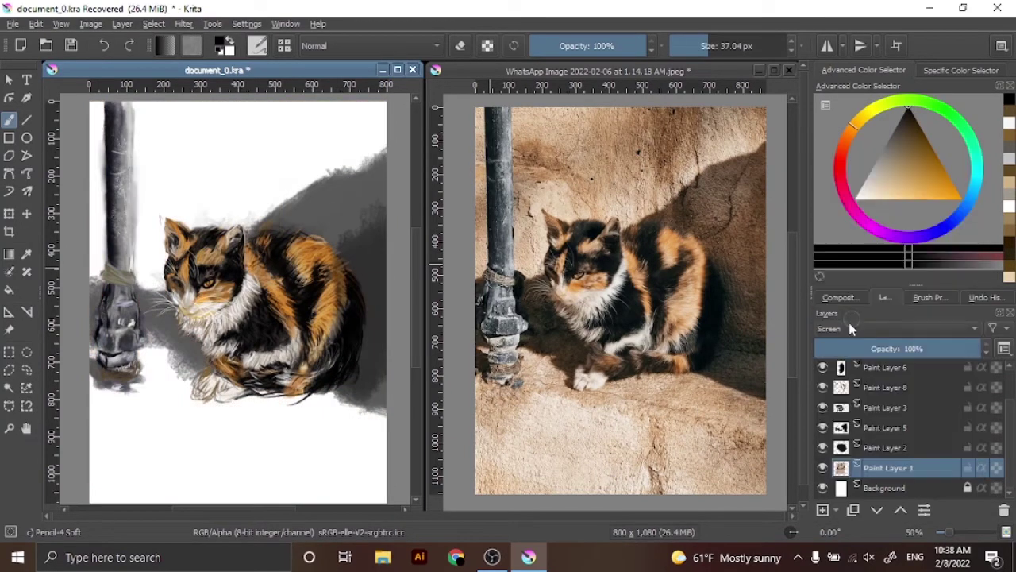
- Add a new texture layer and try several blend modes before returning it to Normal
{"action": "left_click", "coordinate": [852, 326]}
{"action": "left_click", "coordinate": [850, 306]}
{"action": "left_click", "coordinate": [823, 509]}
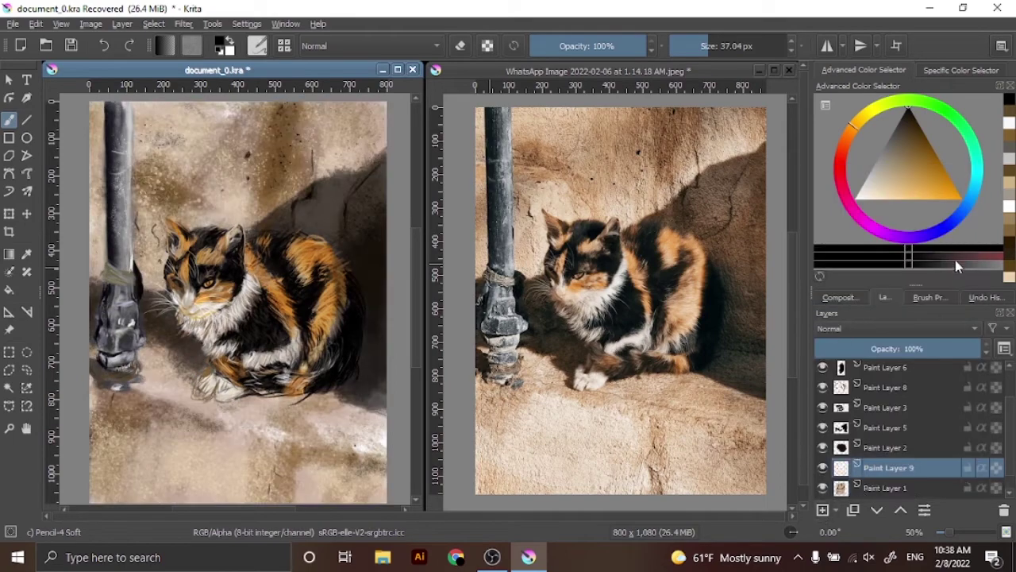
{"action": "left_click", "coordinate": [869, 328]}
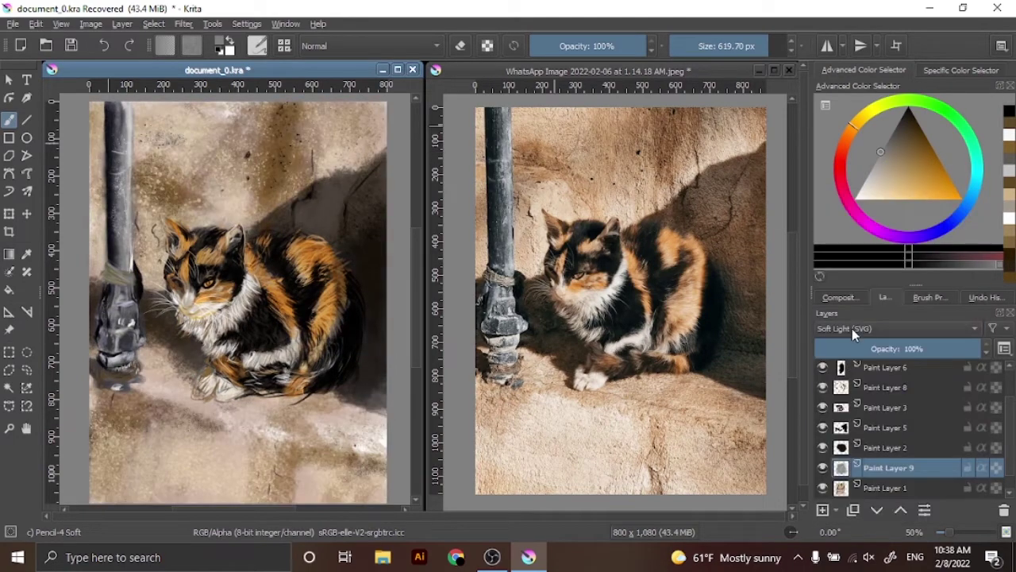
{"action": "left_click", "coordinate": [848, 330]}
{"action": "scroll", "coordinate": [847, 331], "scroll_direction": "up", "scroll_amount": 2}
{"action": "key", "text": "alt+shift+n"}
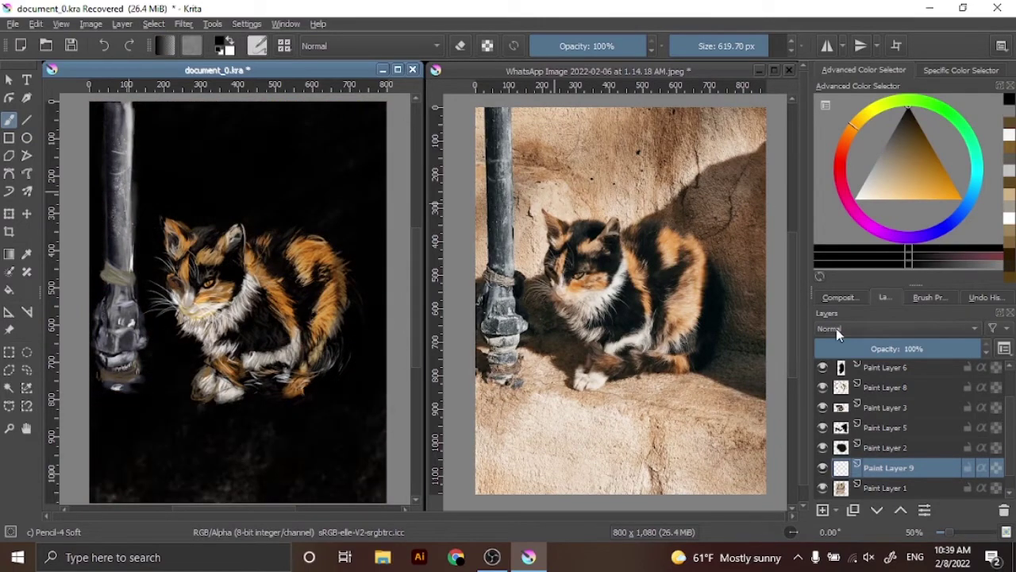
- Set the texture layer to Soft Light (SVG) at 55% opacity and blur the pole's right edge
{"action": "left_click", "coordinate": [837, 328]}
{"action": "left_click", "coordinate": [842, 370]}
{"action": "left_click", "coordinate": [935, 349]}
{"action": "left_click_drag", "start_coordinate": [935, 348], "coordinate": [899, 350]}
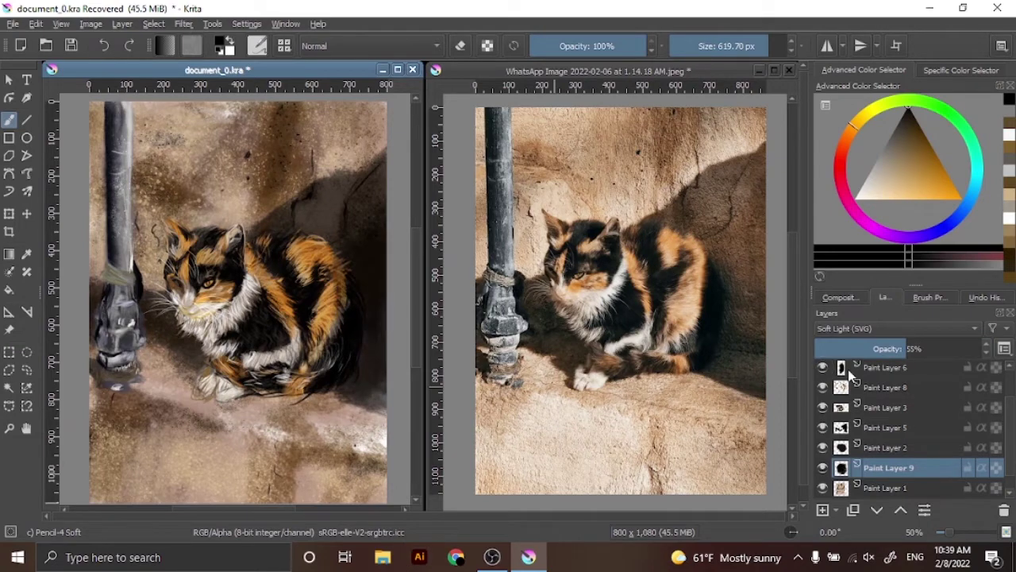
{"action": "left_click", "coordinate": [822, 407]}
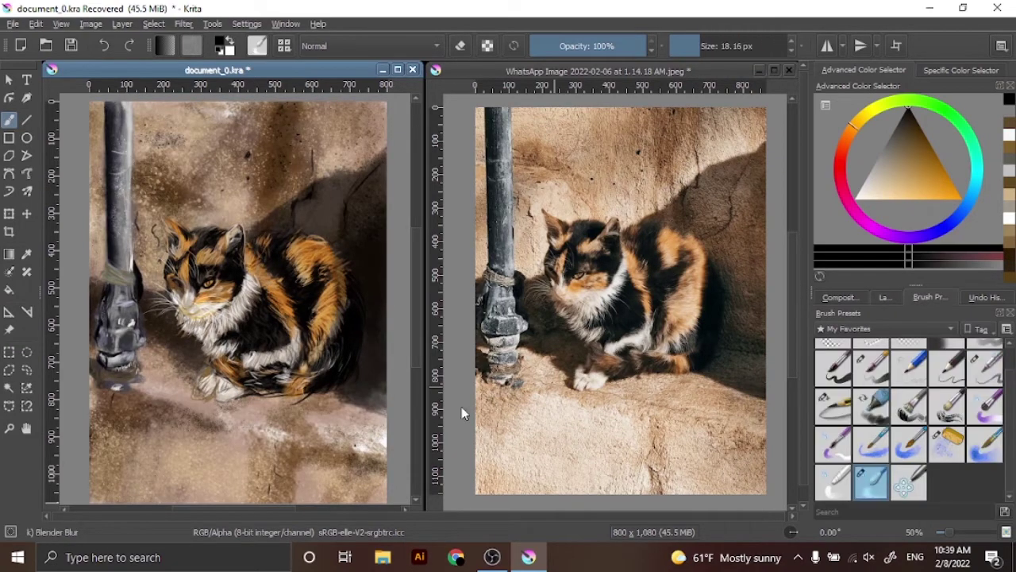
{"action": "left_click_drag", "start_coordinate": [135, 264], "coordinate": [140, 278]}
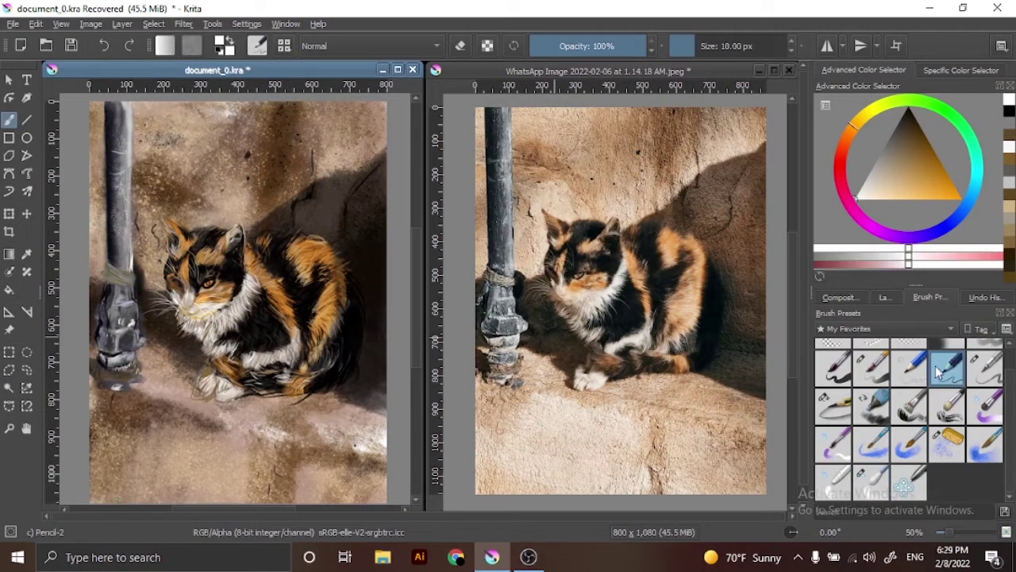
- Move Paint Layer 10 to the top and wash purple-blue over the canvas at 41% opacity
{"action": "left_click", "coordinate": [884, 297]}
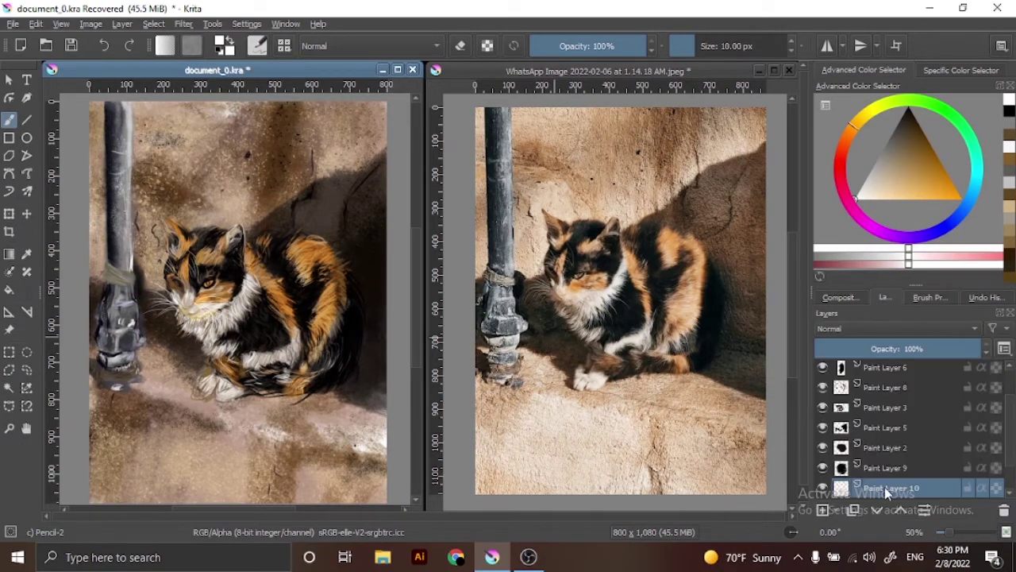
{"action": "mouse_move", "coordinate": [886, 488]}
{"action": "left_mouse_down"}
{"action": "mouse_move", "coordinate": [913, 365]}
{"action": "mouse_move", "coordinate": [902, 357]}
{"action": "left_mouse_up"}
{"action": "left_click", "coordinate": [930, 297]}
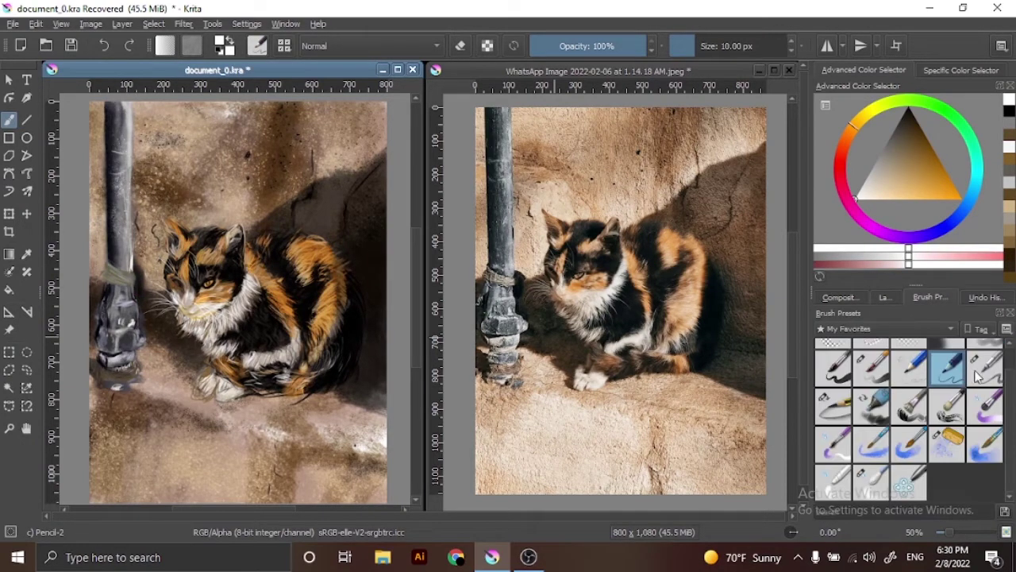
{"action": "left_click", "coordinate": [985, 370]}
{"action": "left_click", "coordinate": [938, 230]}
{"action": "left_click_drag", "start_coordinate": [908, 156], "coordinate": [903, 138]}
{"action": "mouse_move", "coordinate": [174, 182]}
{"action": "left_mouse_down"}
{"action": "mouse_move", "coordinate": [238, 302]}
{"action": "mouse_move", "coordinate": [238, 429]}
{"action": "left_mouse_up"}
{"action": "left_click", "coordinate": [884, 297]}
{"action": "left_click_drag", "start_coordinate": [976, 348], "coordinate": [900, 348]}
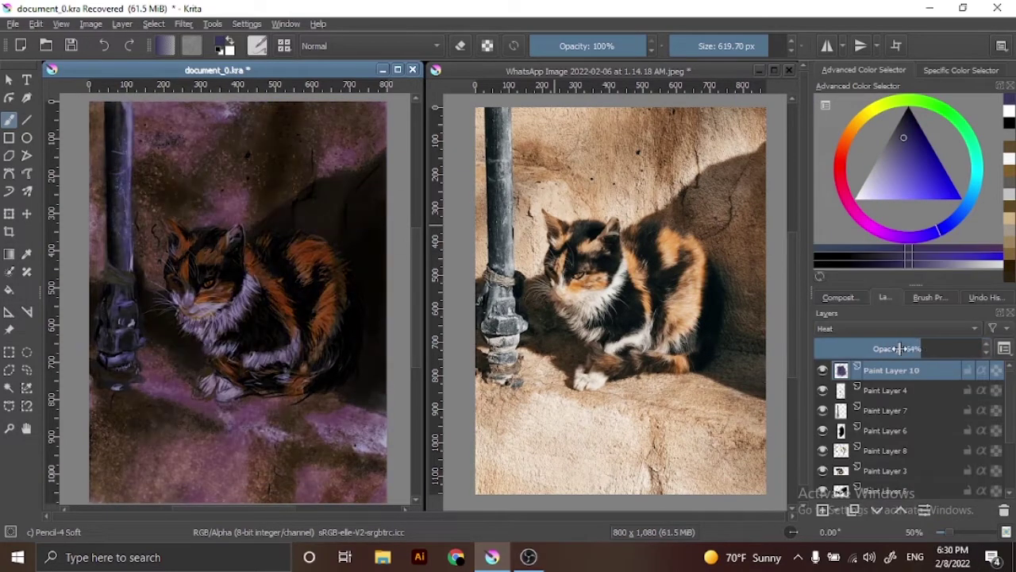
- Set the new layer to Saturation blending
{"action": "left_click", "coordinate": [877, 328]}
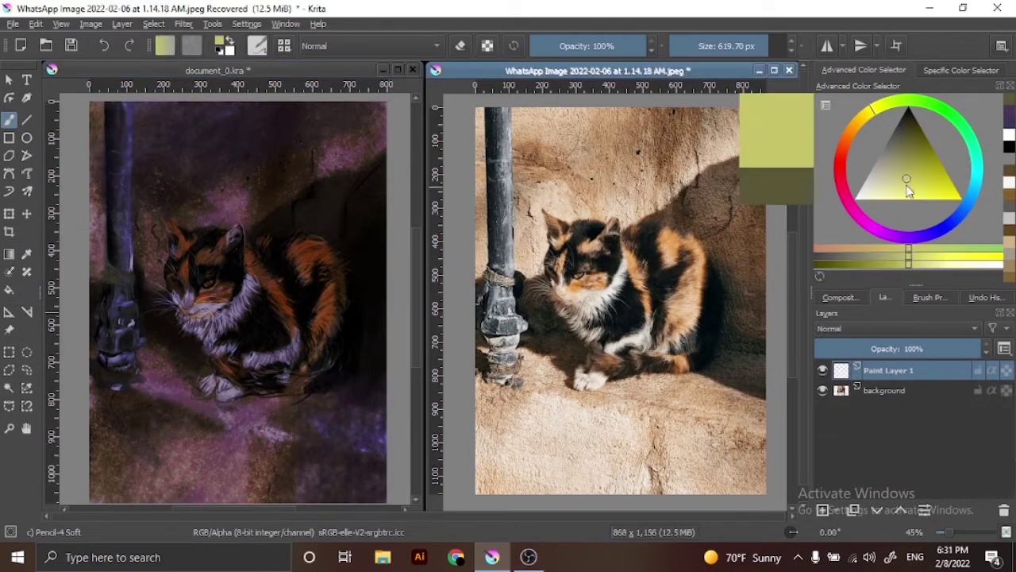
{"action": "left_click", "coordinate": [897, 328]}
{"action": "left_click", "coordinate": [897, 349]}
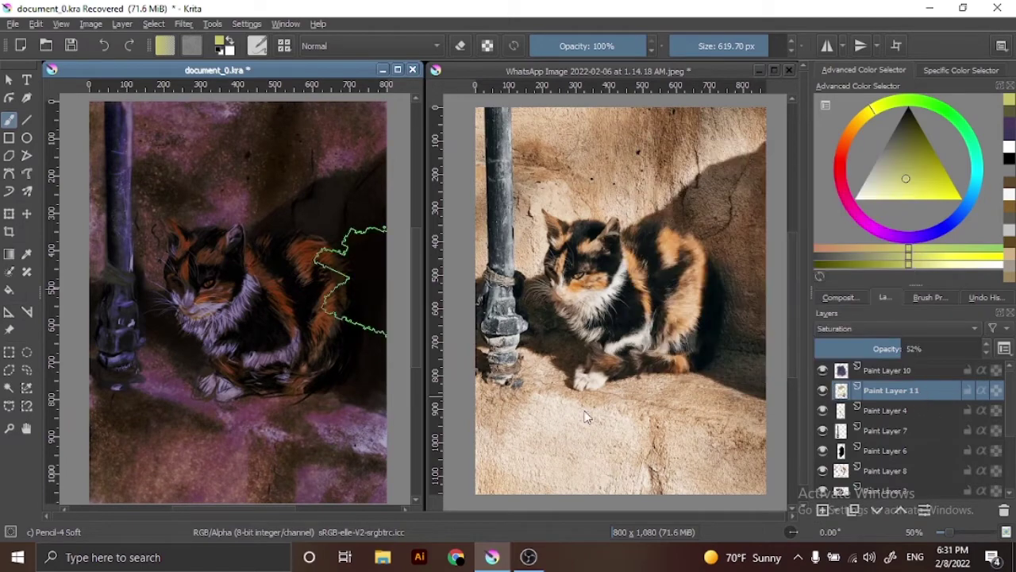
- Add a splatter layer in Divide blending mode and choose the soft pencil brush
{"action": "left_click", "coordinate": [824, 510]}
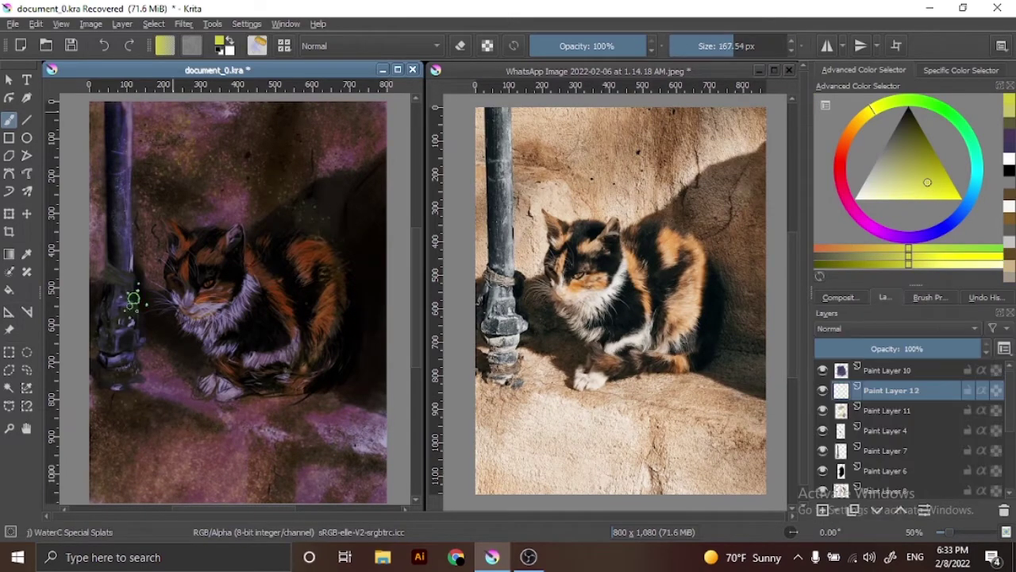
{"action": "left_click", "coordinate": [897, 328]}
{"action": "left_click", "coordinate": [847, 344]}
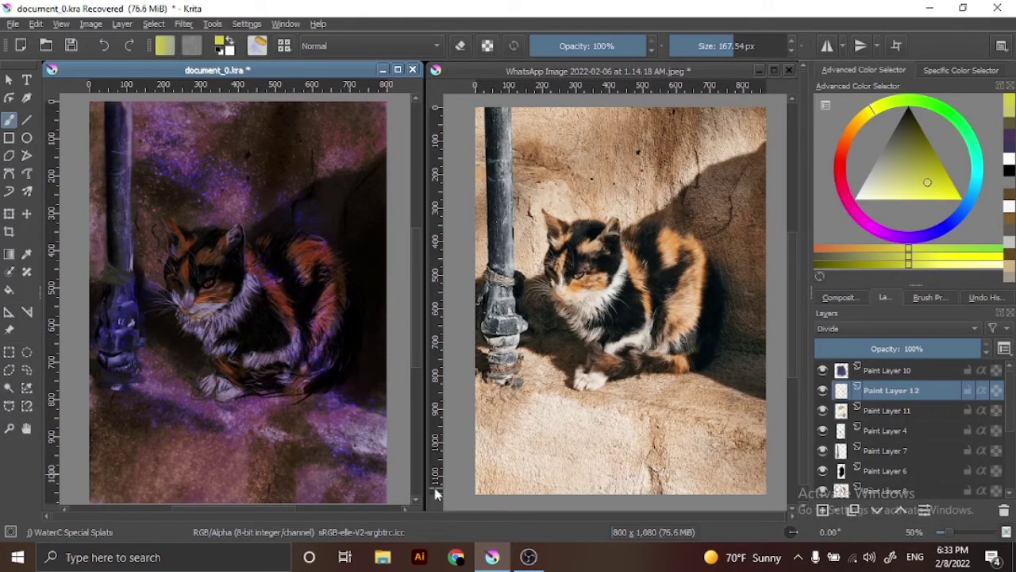
{"action": "scroll", "coordinate": [1001, 491], "scroll_direction": "down", "scroll_amount": 3}
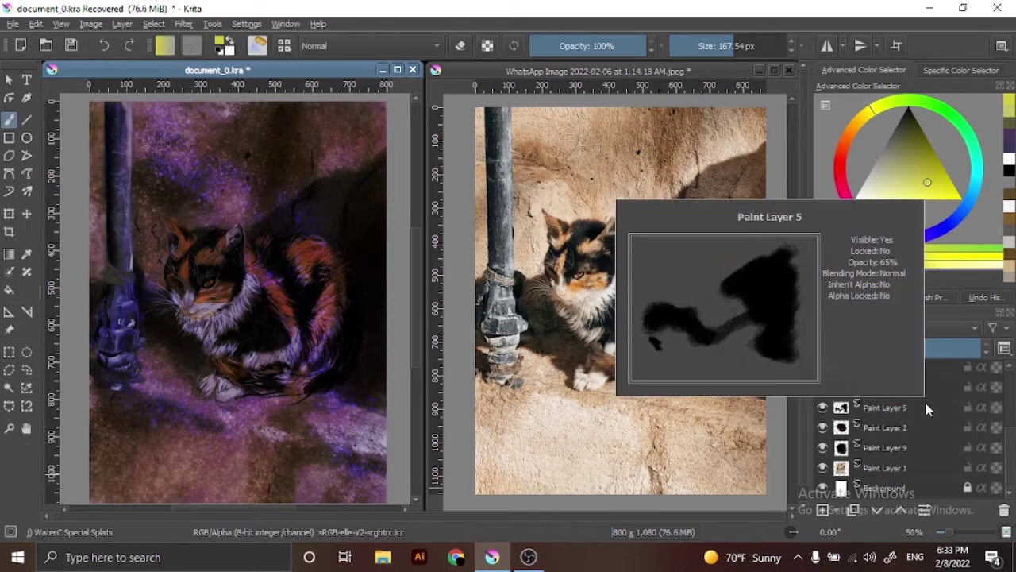
{"action": "left_click", "coordinate": [930, 297]}
{"action": "left_click", "coordinate": [985, 367]}
- Zoom into the pole base and paint fine rope detail in grey-olive and near-black
{"action": "key", "text": "d"}
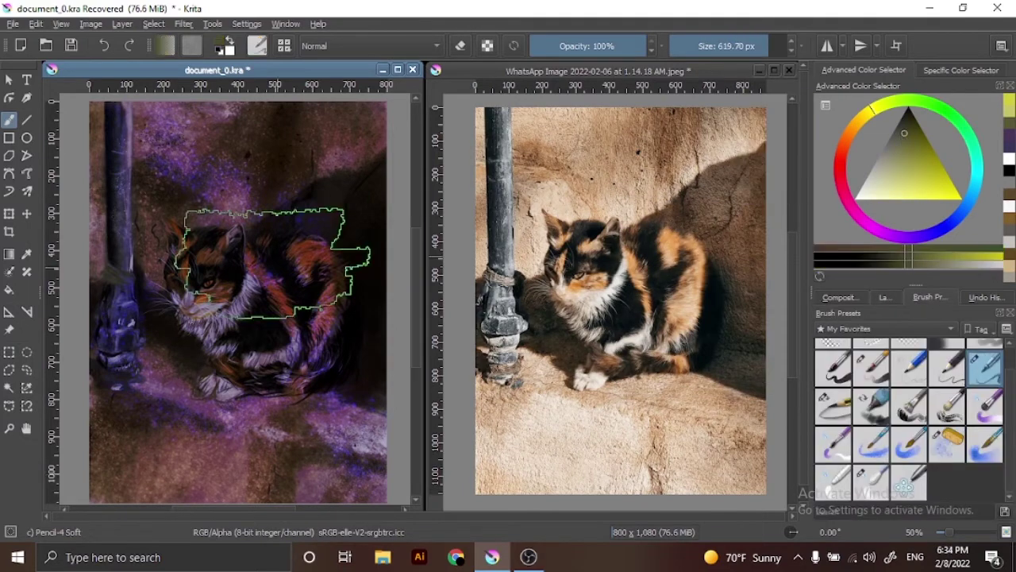
{"action": "key", "text": "plus"}
{"action": "key", "text": "plus"}
{"action": "key", "text": "plus"}
{"action": "scroll", "coordinate": [244, 513], "scroll_direction": "left", "scroll_amount": 5}
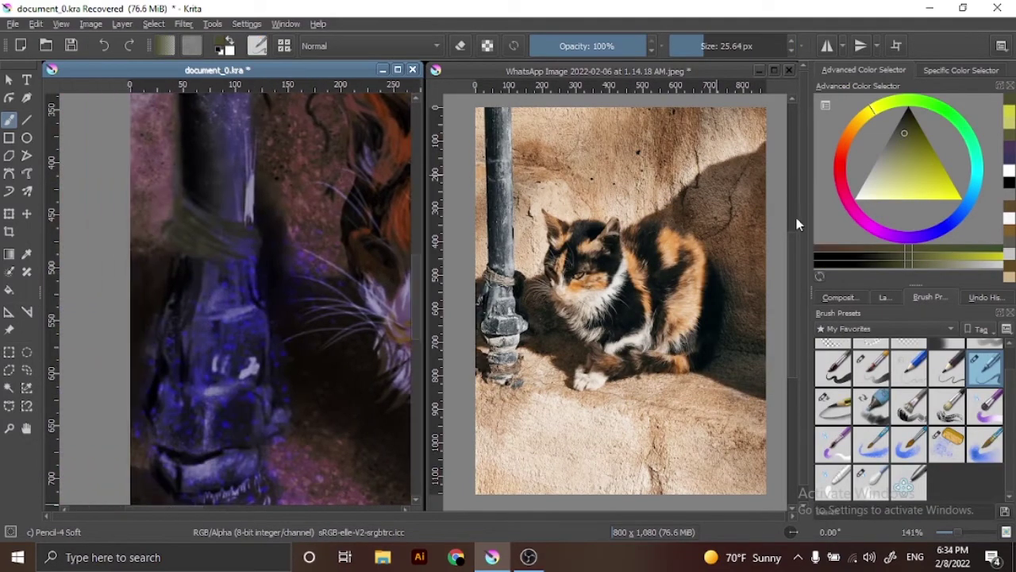
{"action": "left_click", "coordinate": [254, 219], "text": "ctrl"}
{"action": "key", "text": "bracketleft"}
{"action": "key", "text": "bracketleft"}
{"action": "key", "text": "bracketleft"}
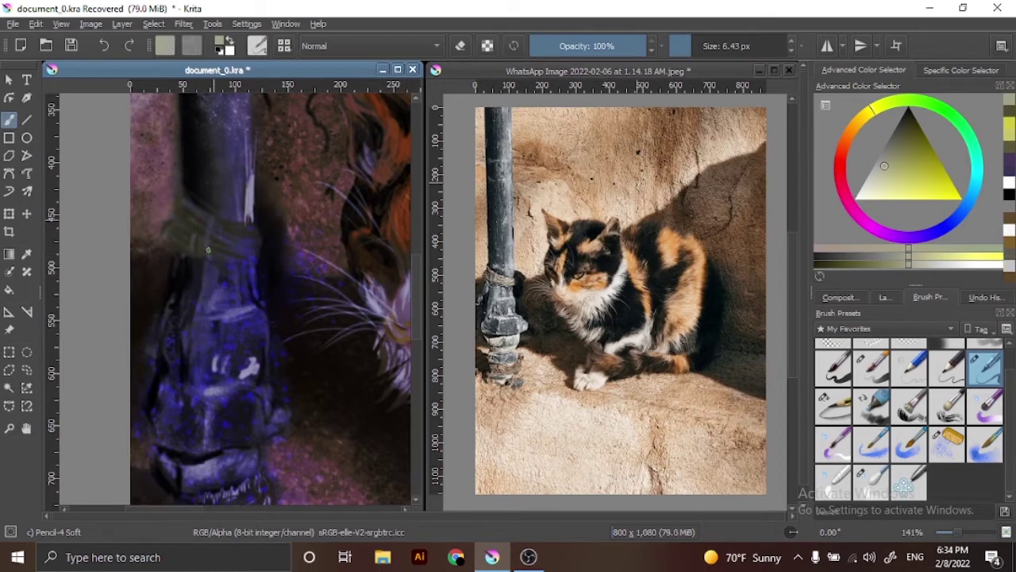
{"action": "left_click", "coordinate": [183, 231], "text": "ctrl"}
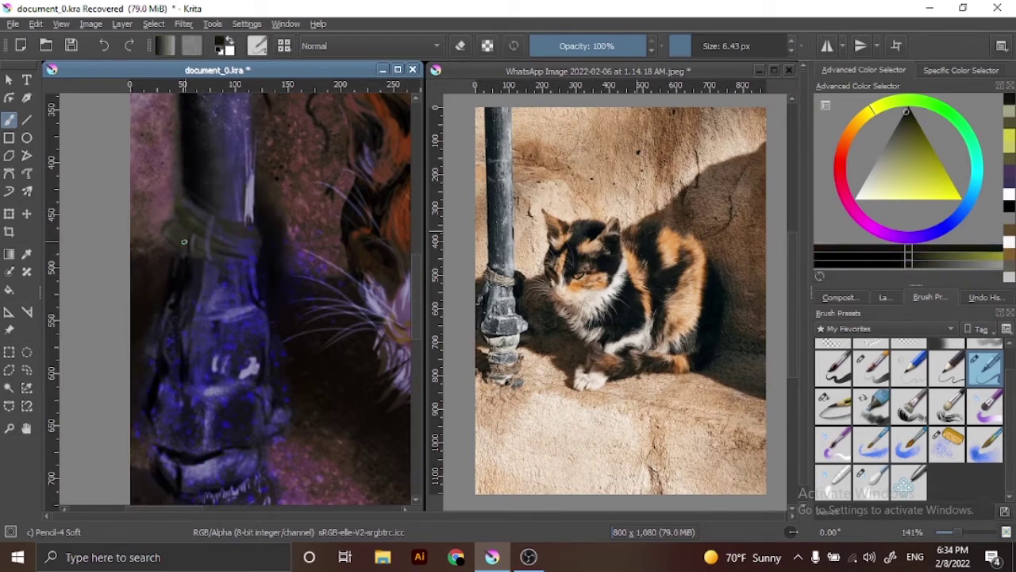
{"action": "left_click", "coordinate": [210, 270], "text": "ctrl"}
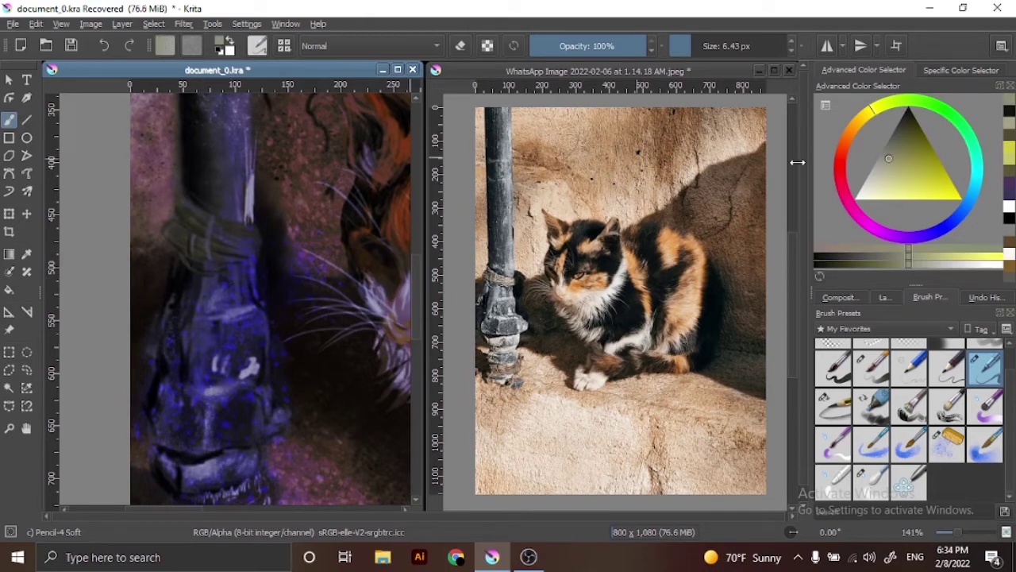
{"action": "key", "text": "d"}
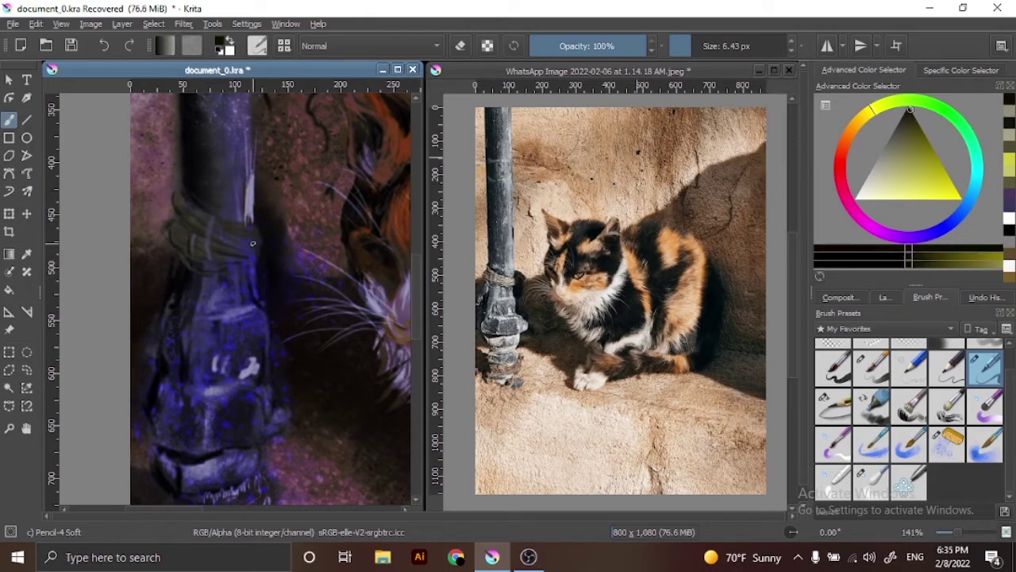
{"action": "scroll", "coordinate": [253, 244], "scroll_direction": "down", "scroll_amount": 3}
- Add a top layer for near-white highlights using the watercolour splats brush in Heat blending
{"action": "left_click", "coordinate": [36, 24]}
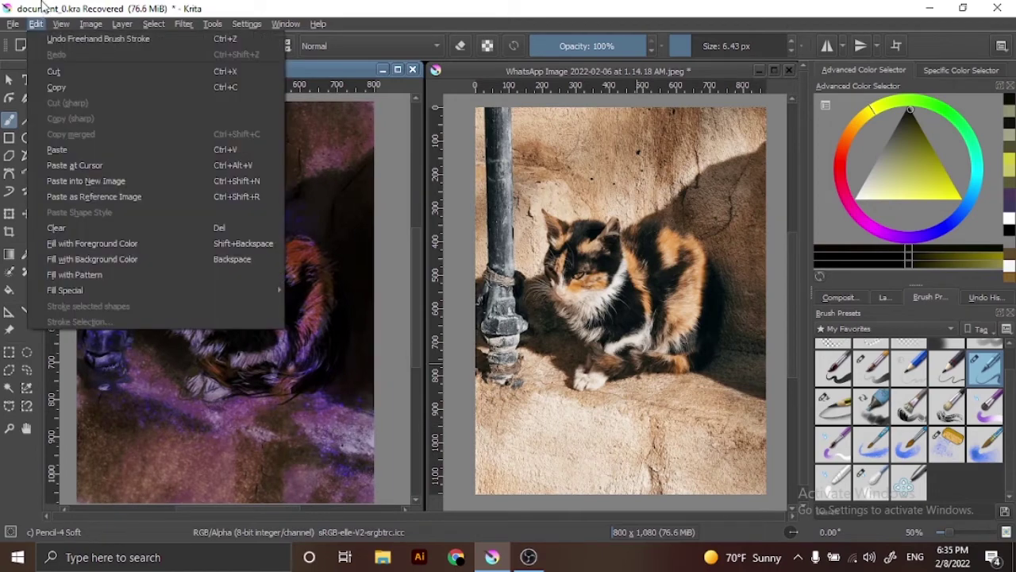
{"action": "left_click", "coordinate": [44, 6]}
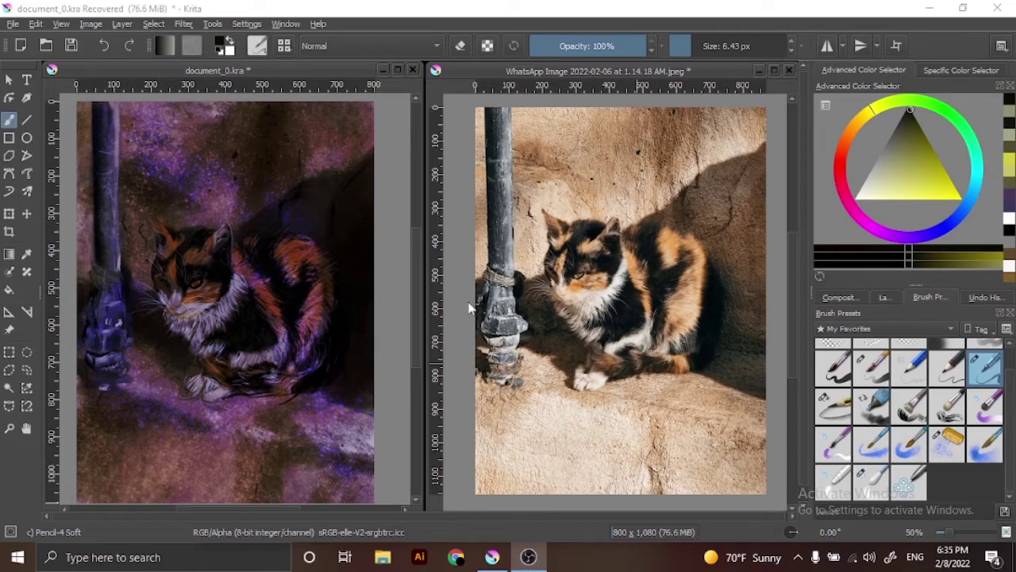
{"action": "left_click", "coordinate": [884, 297]}
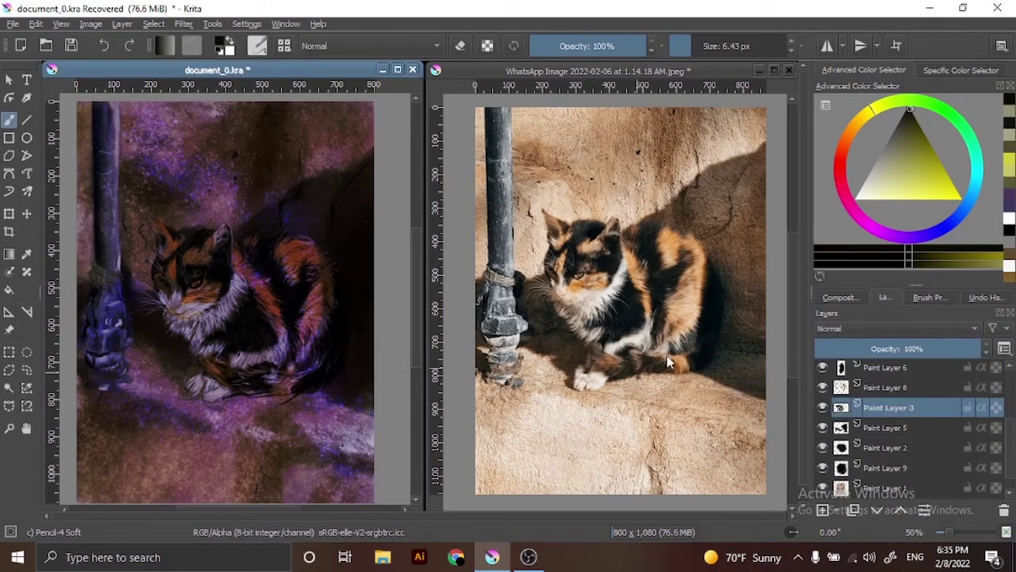
{"action": "key", "text": "x"}
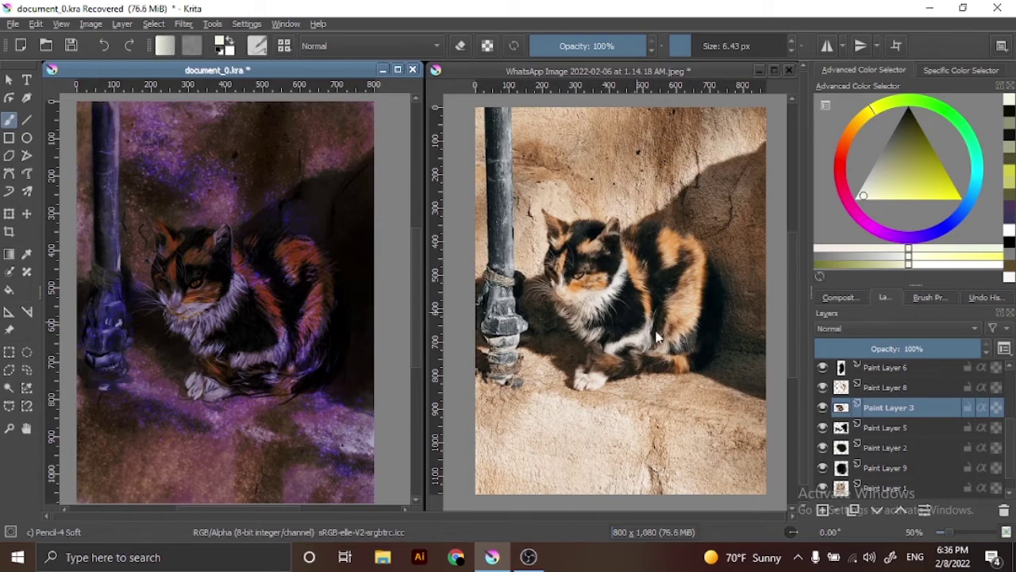
{"action": "left_click", "coordinate": [823, 510]}
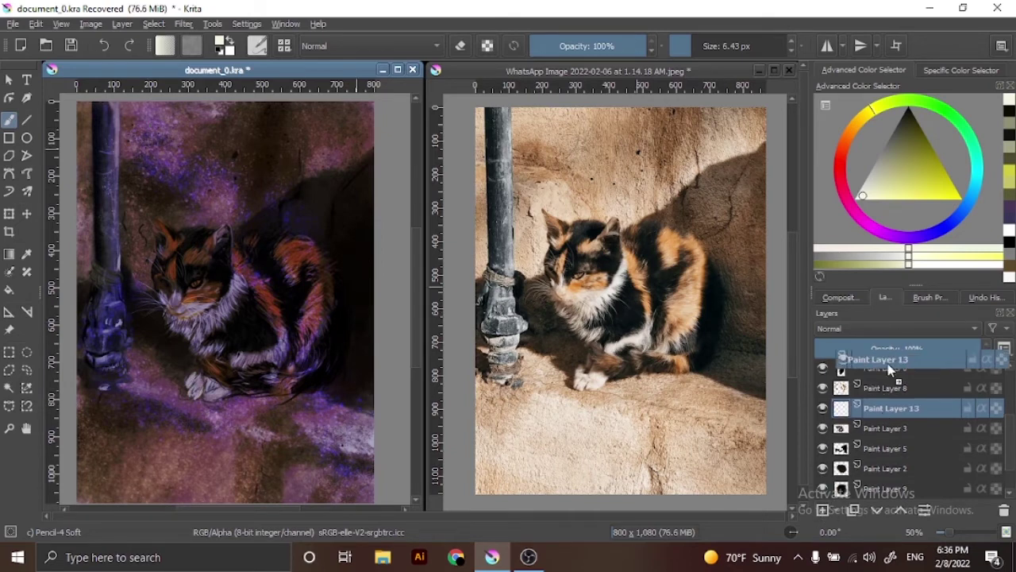
{"action": "key", "text": "slash"}
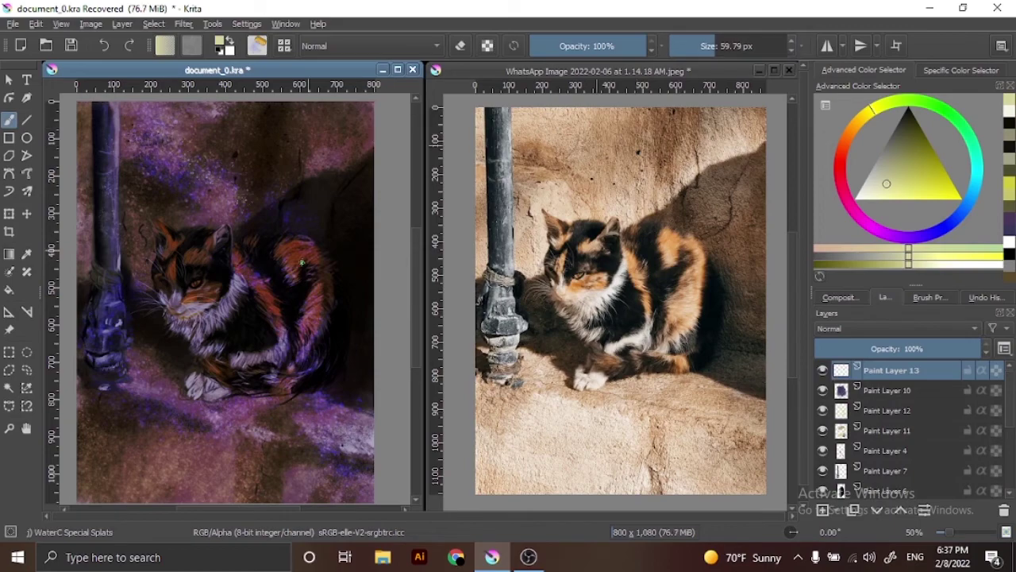
{"action": "left_click", "coordinate": [845, 328]}
{"action": "left_click", "coordinate": [838, 283]}
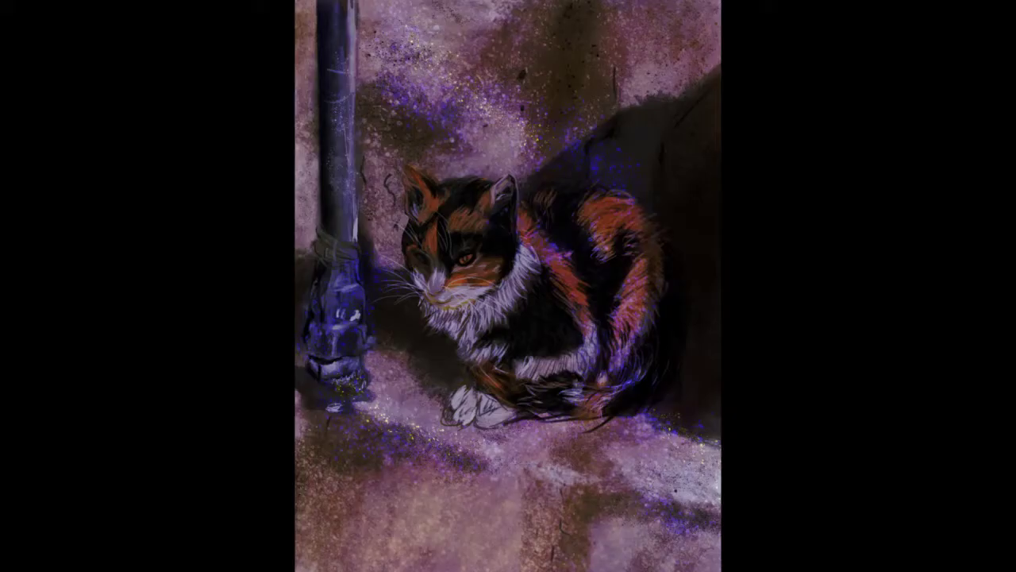